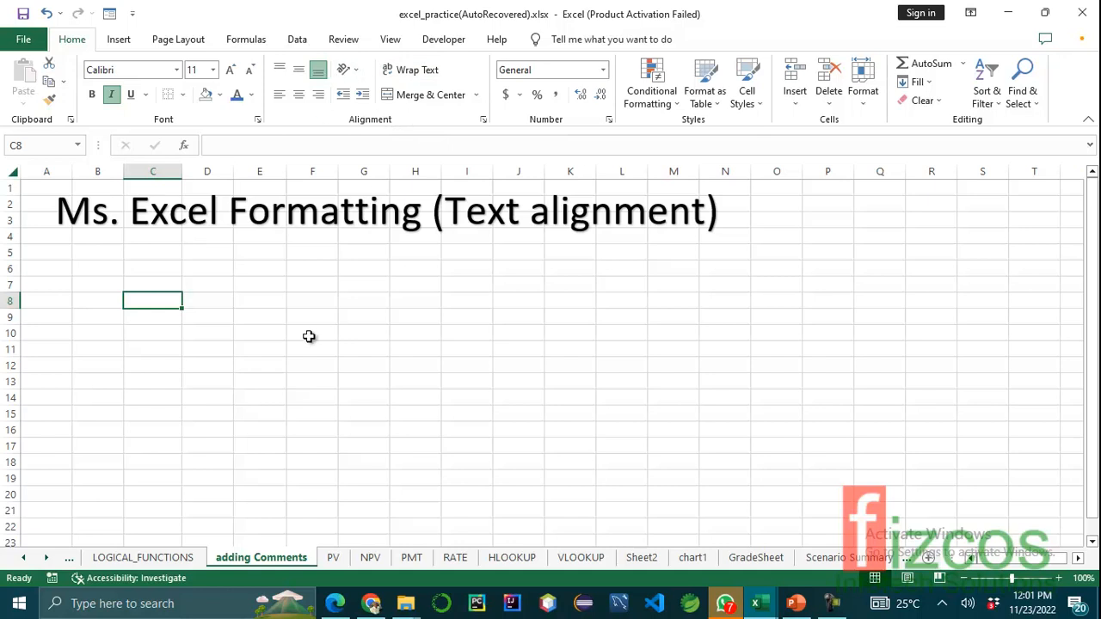
Enter the headings Country in C7, State in C8 and Capital in D8.
{"action": "left_click", "coordinate": [161, 286]}
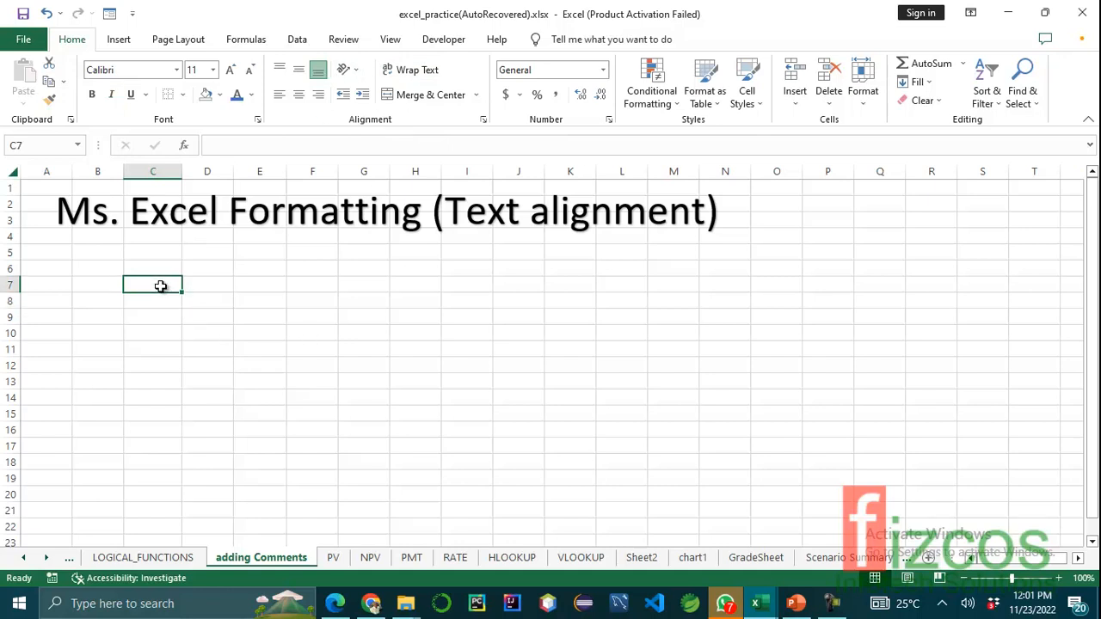
{"action": "type", "text": "Country"}
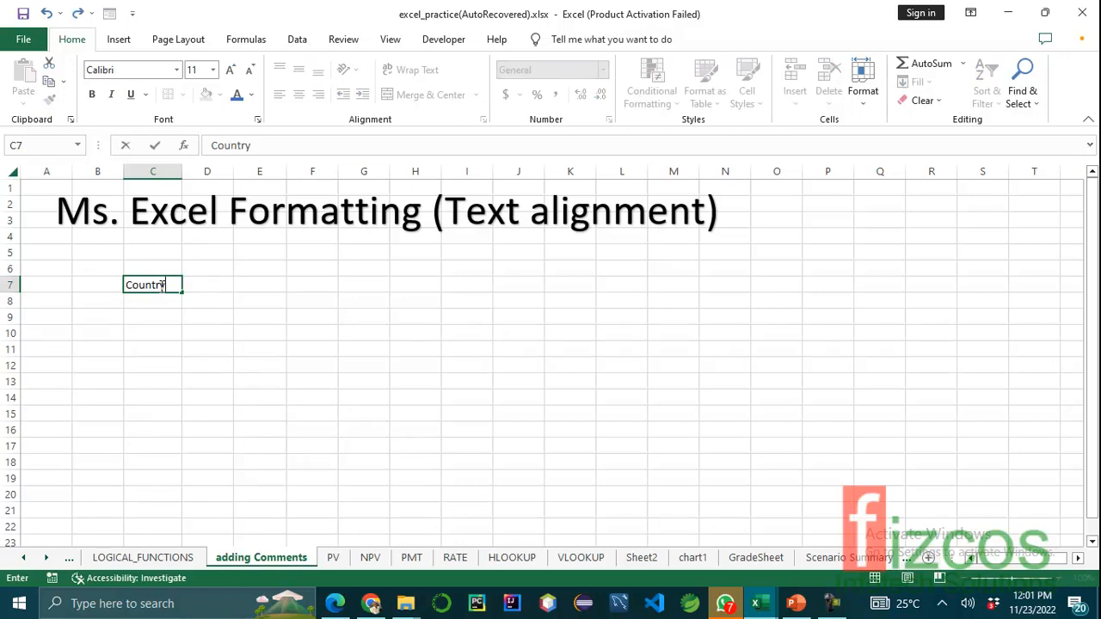
{"action": "key", "text": "Return"}
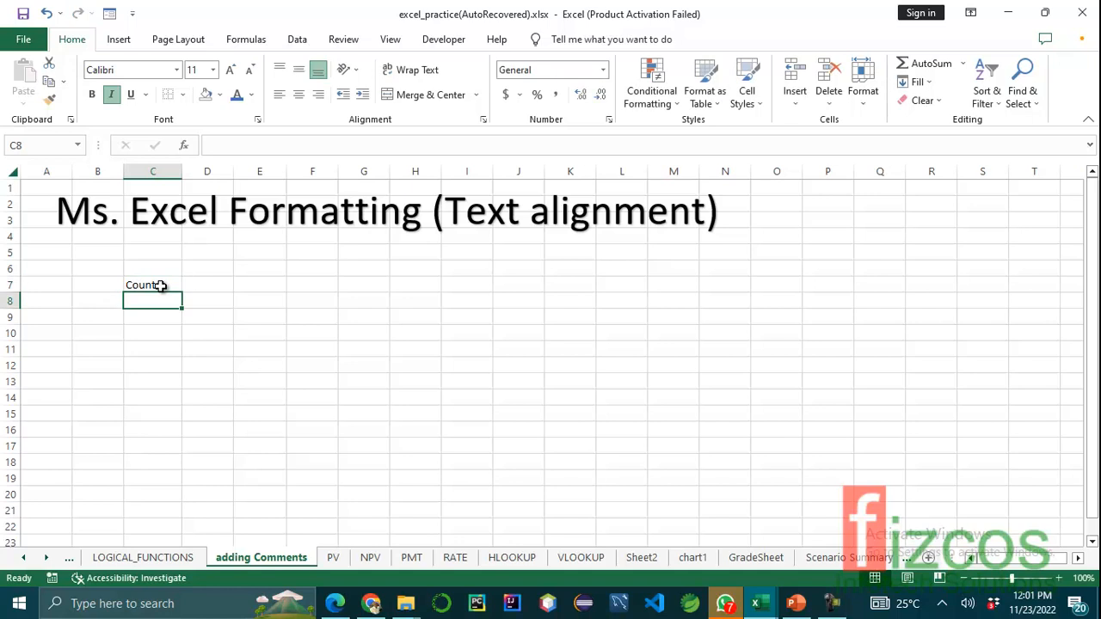
{"action": "type", "text": "State"}
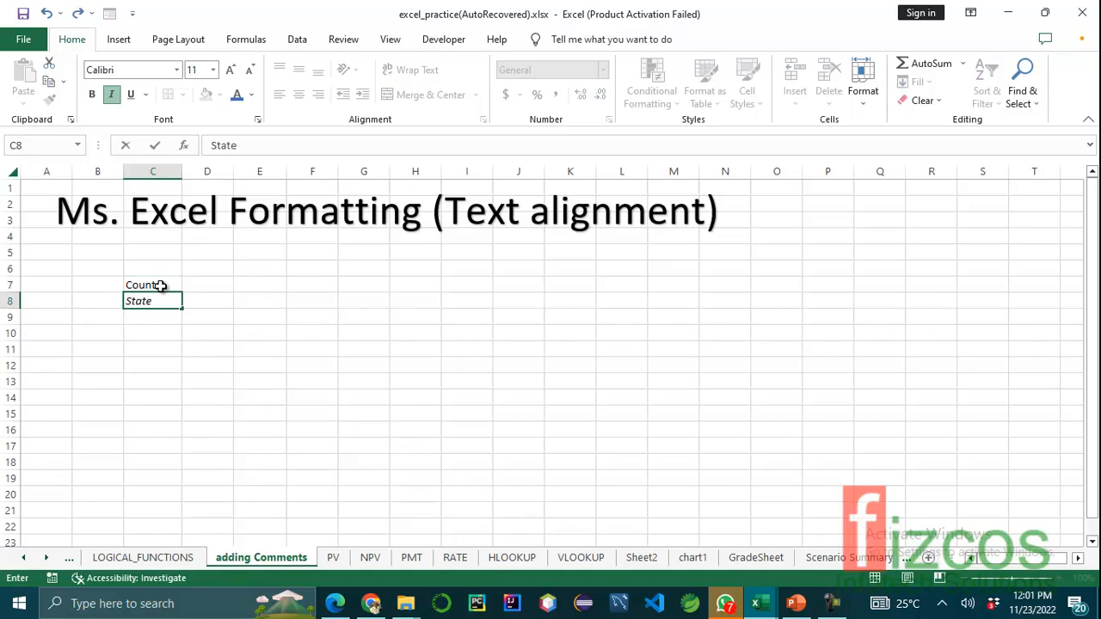
{"action": "key", "text": "Tab"}
{"action": "type", "text": "Capita"}
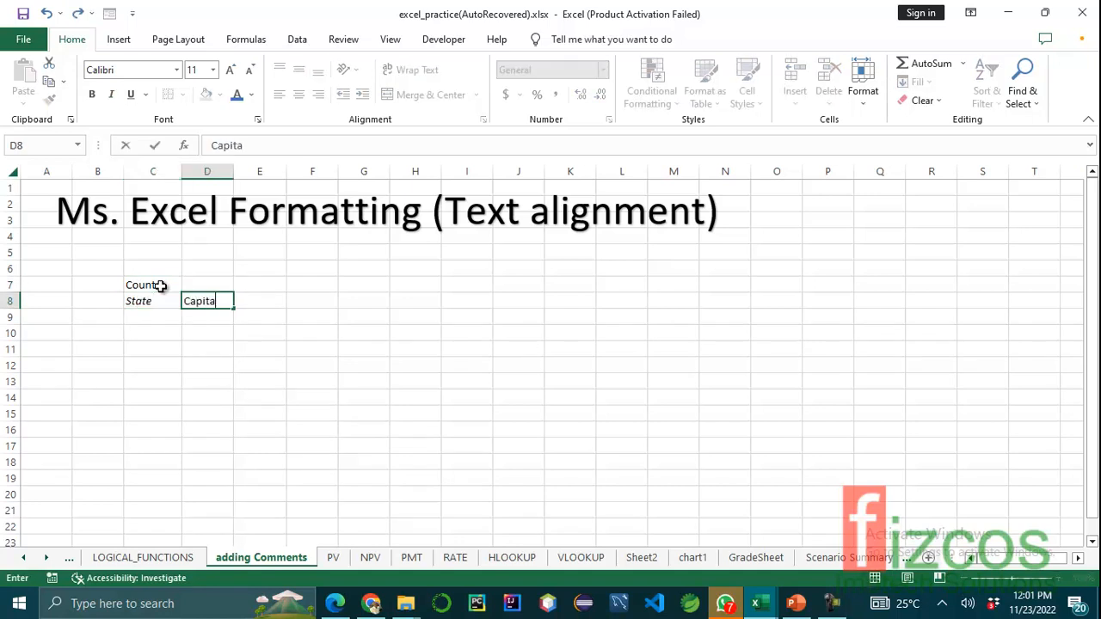
Enter the heading Population in E7 with Male in E8 and Female in F8 beneath it.
{"action": "left_click", "coordinate": [270, 284]}
{"action": "type", "text": "Po"}
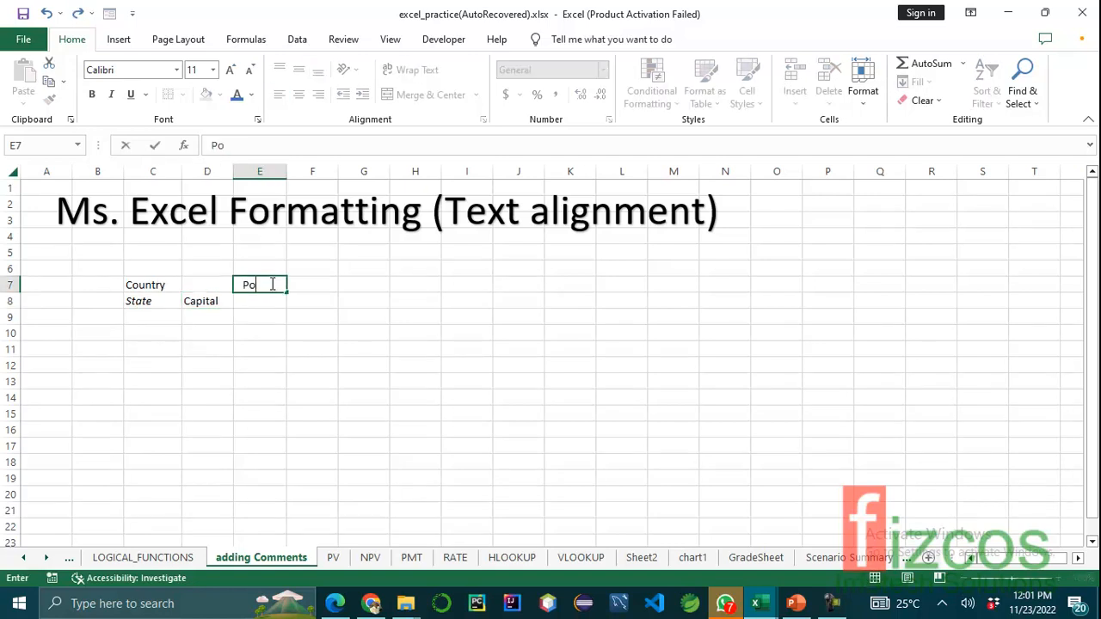
{"action": "type", "text": "pulation"}
{"action": "left_click", "coordinate": [272, 298]}
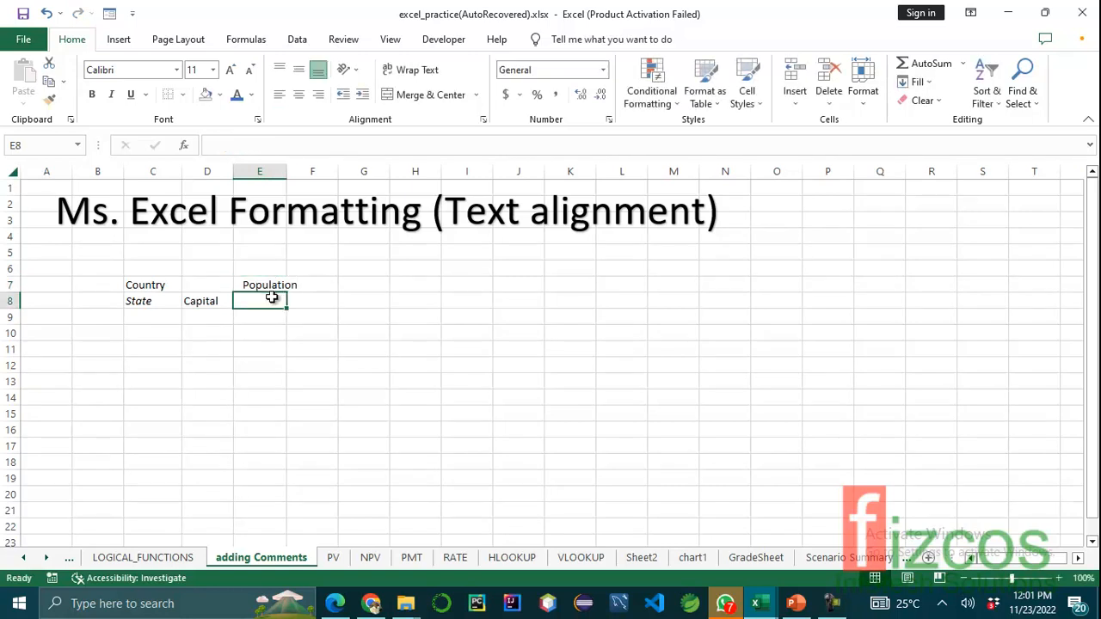
{"action": "type", "text": "Male"}
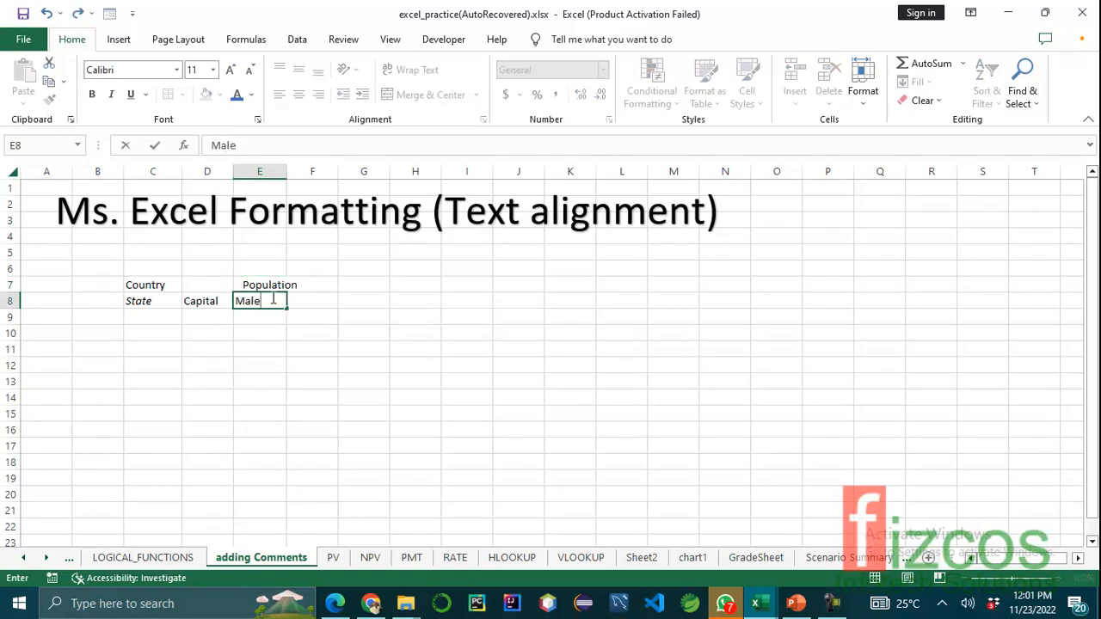
{"action": "key", "text": "Tab"}
{"action": "type", "text": "Female"}
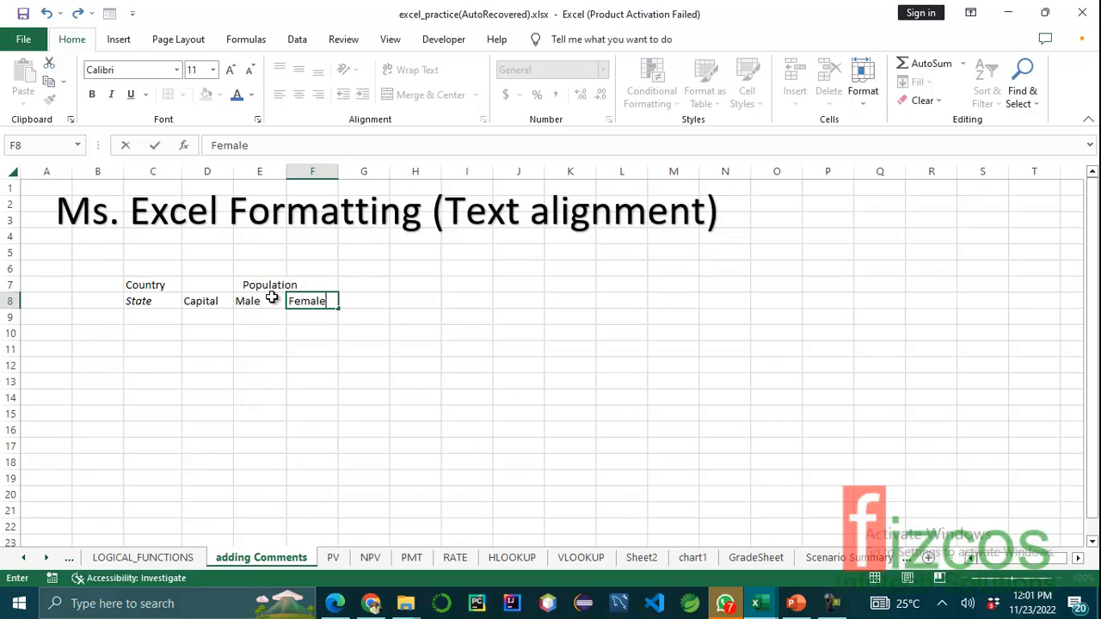
{"action": "left_click", "coordinate": [297, 347]}
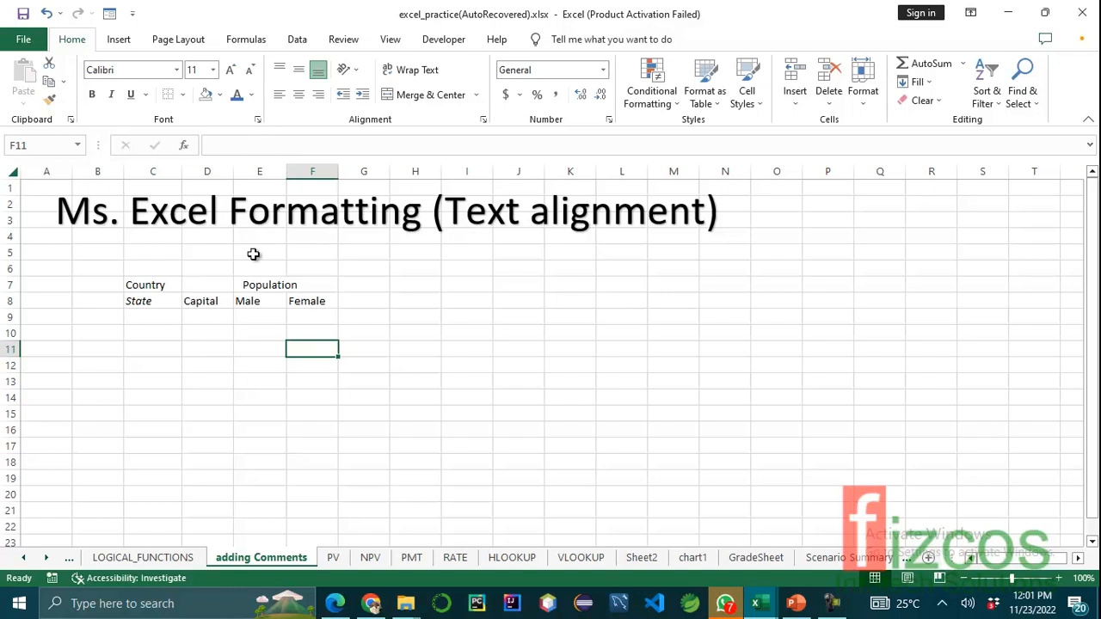
Widen columns C, D, E and F to give the headings more room.
{"action": "left_click_drag", "start_coordinate": [181, 172], "coordinate": [428, 171]}
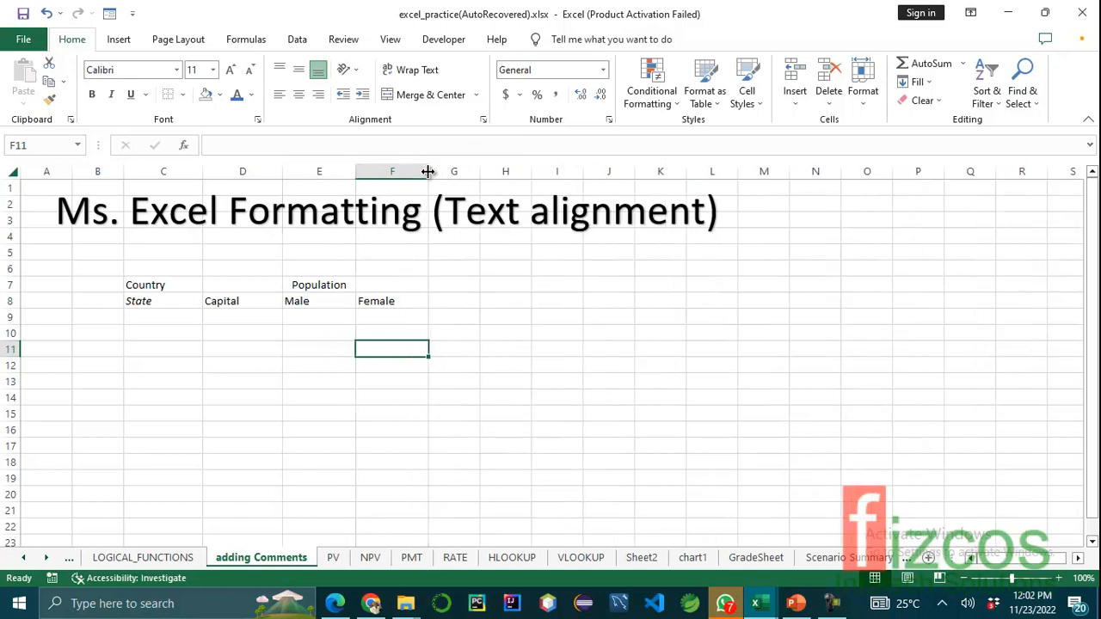
{"action": "left_click", "coordinate": [275, 396]}
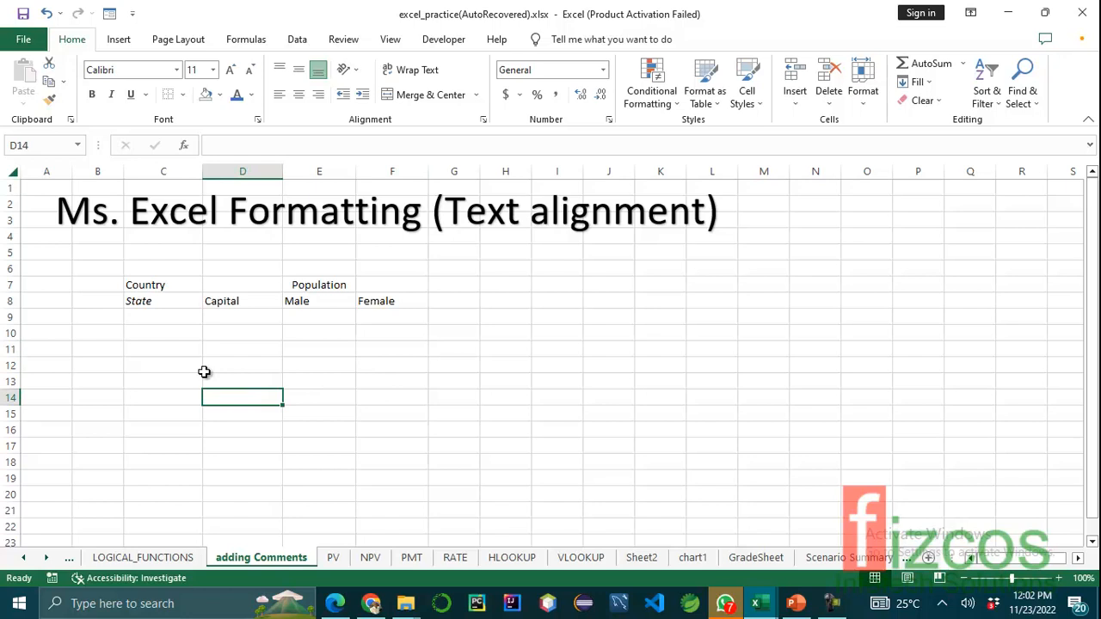
Left-align the Country heading in C7 and check the alignment of the other headings in rows 7 and 8.
{"action": "left_click", "coordinate": [158, 284]}
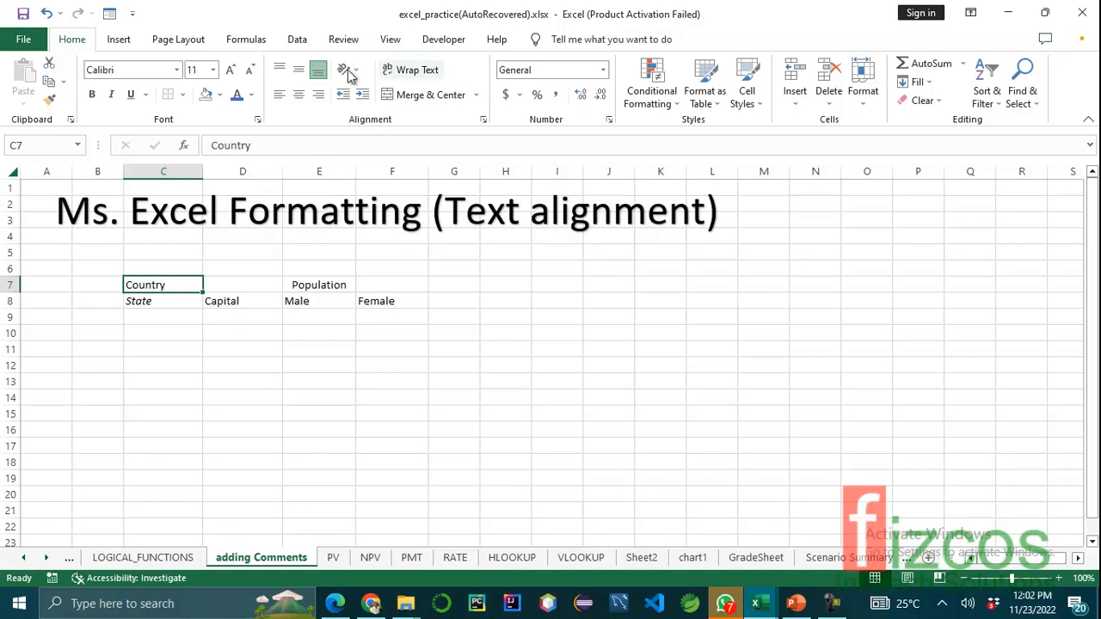
{"action": "left_click", "coordinate": [279, 95]}
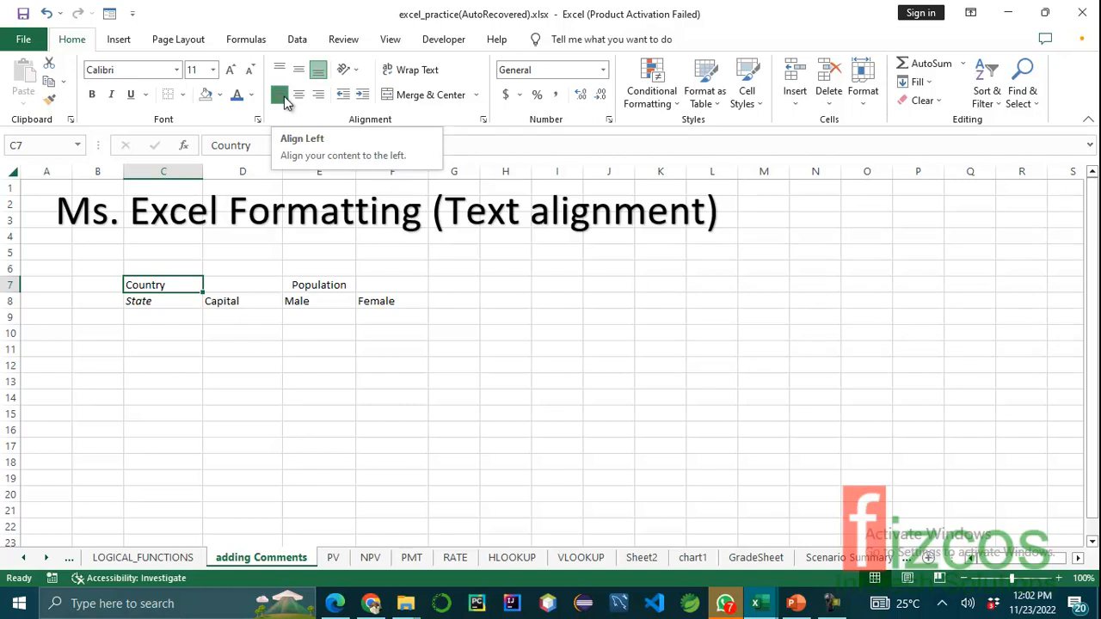
{"action": "left_click", "coordinate": [158, 302]}
{"action": "left_click", "coordinate": [237, 301]}
{"action": "left_click", "coordinate": [340, 301]}
{"action": "left_click", "coordinate": [377, 301]}
{"action": "left_click", "coordinate": [320, 286]}
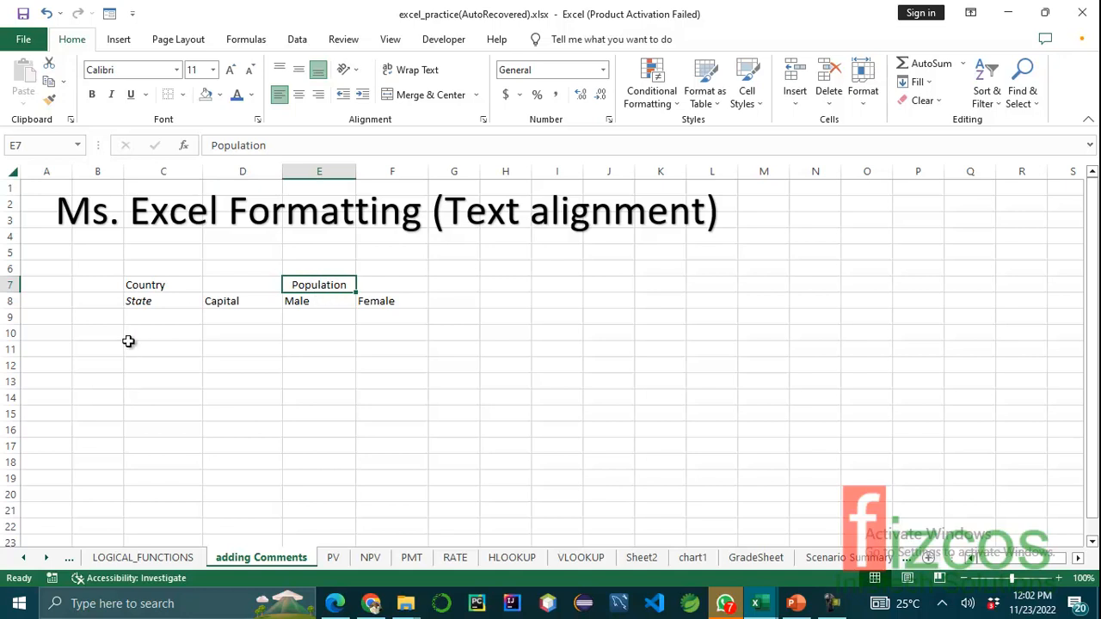
{"action": "left_click", "coordinate": [156, 284]}
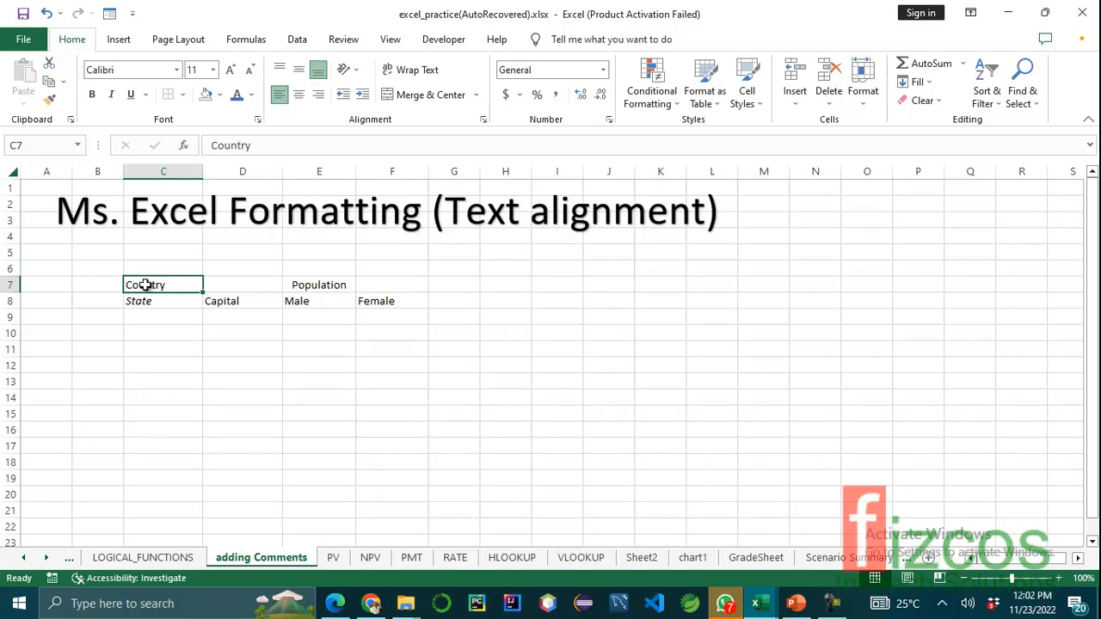
Remove the italic formatting from the State heading in C8.
{"action": "left_click", "coordinate": [155, 301]}
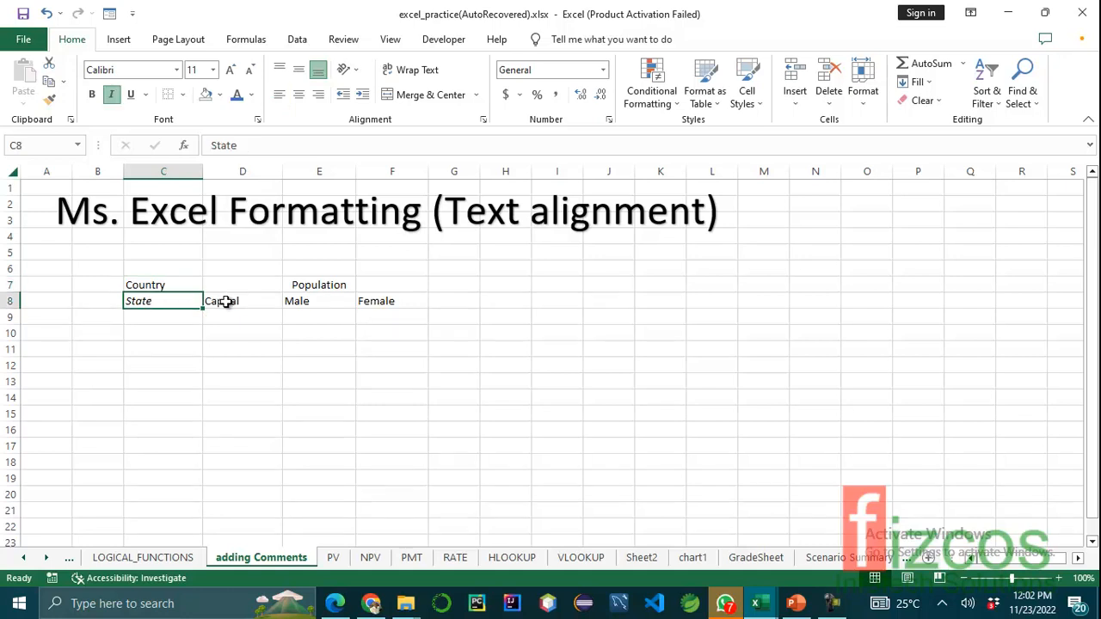
{"action": "left_click", "coordinate": [221, 301]}
{"action": "left_click", "coordinate": [143, 301]}
{"action": "left_click", "coordinate": [111, 94]}
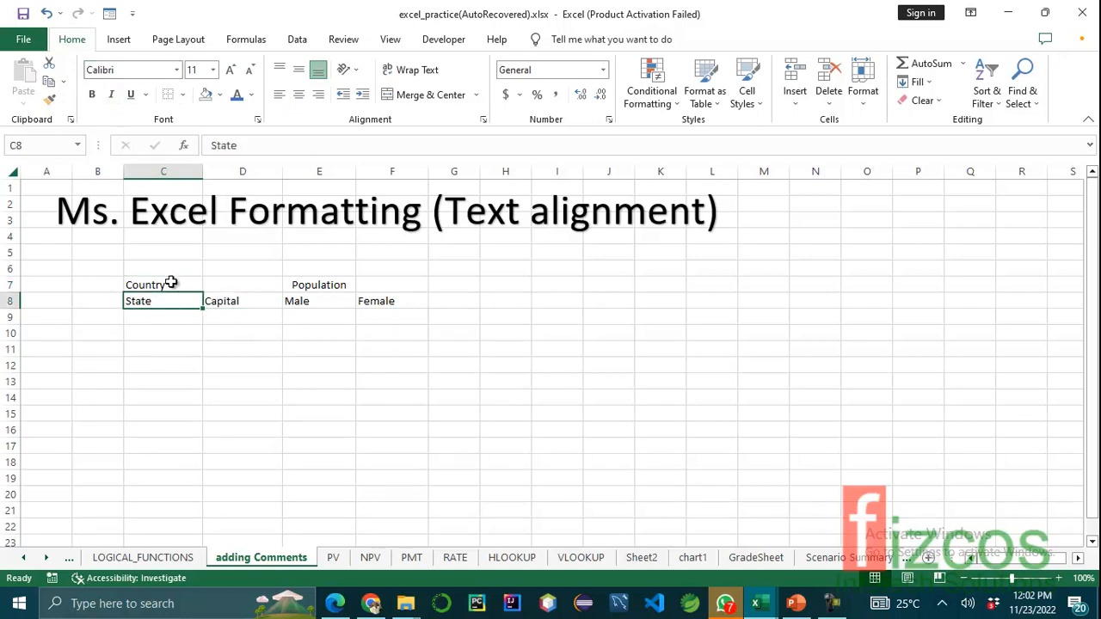
{"action": "left_click", "coordinate": [234, 332]}
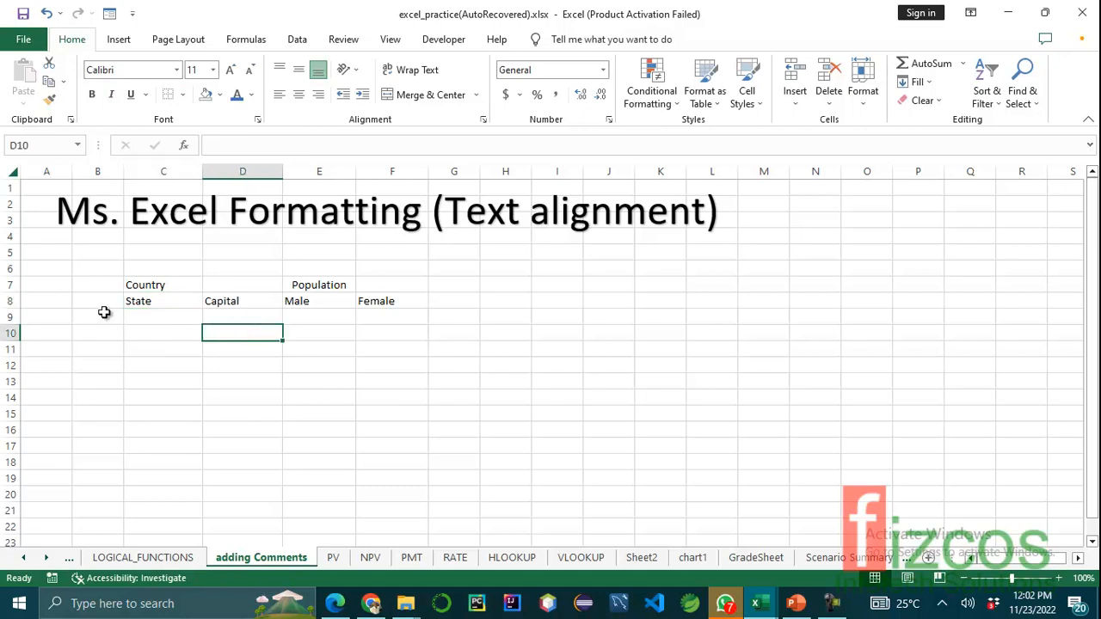
Center the State heading horizontally in C8.
{"action": "left_click", "coordinate": [162, 301]}
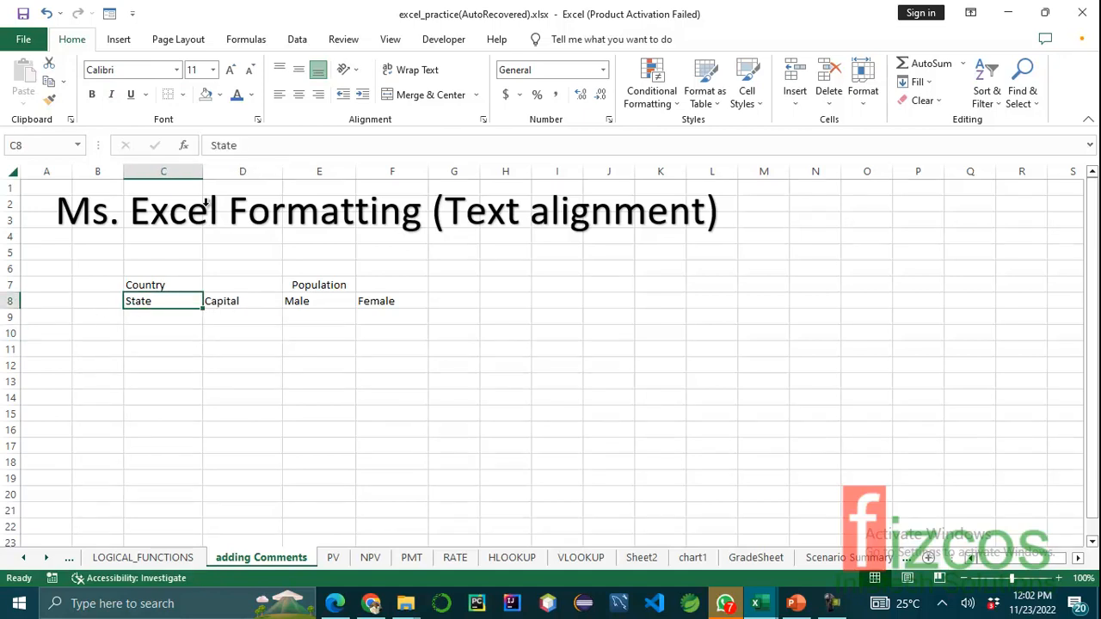
{"action": "left_click", "coordinate": [298, 99]}
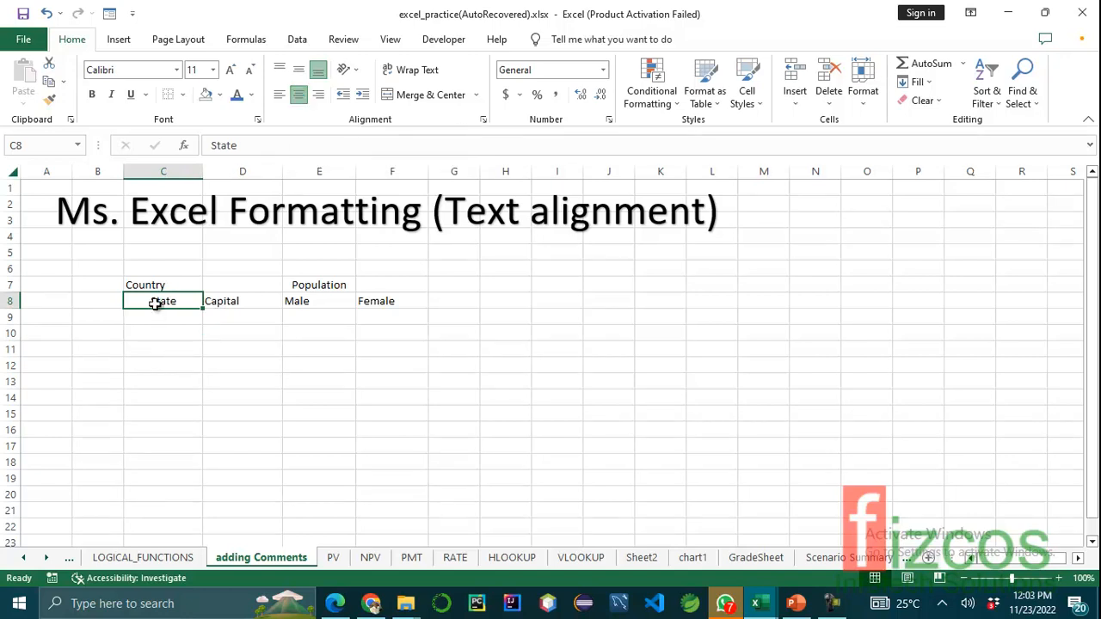
Increase the font size of all headings in C7:F8 to 14.
{"action": "left_click_drag", "start_coordinate": [138, 289], "coordinate": [373, 312]}
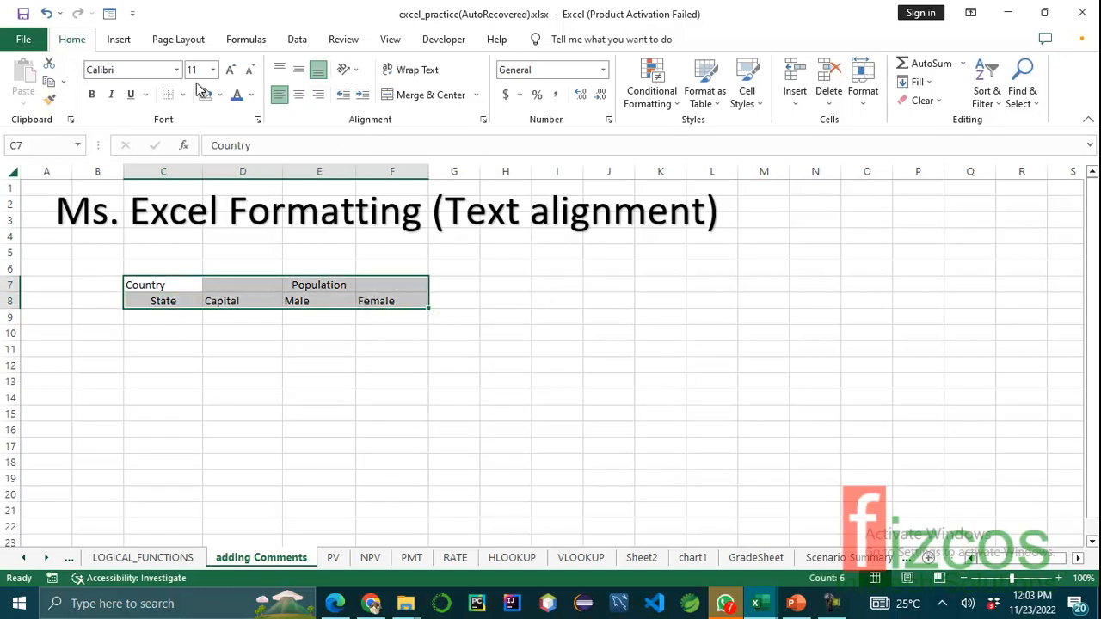
{"action": "left_click", "coordinate": [234, 71]}
{"action": "left_click", "coordinate": [233, 73]}
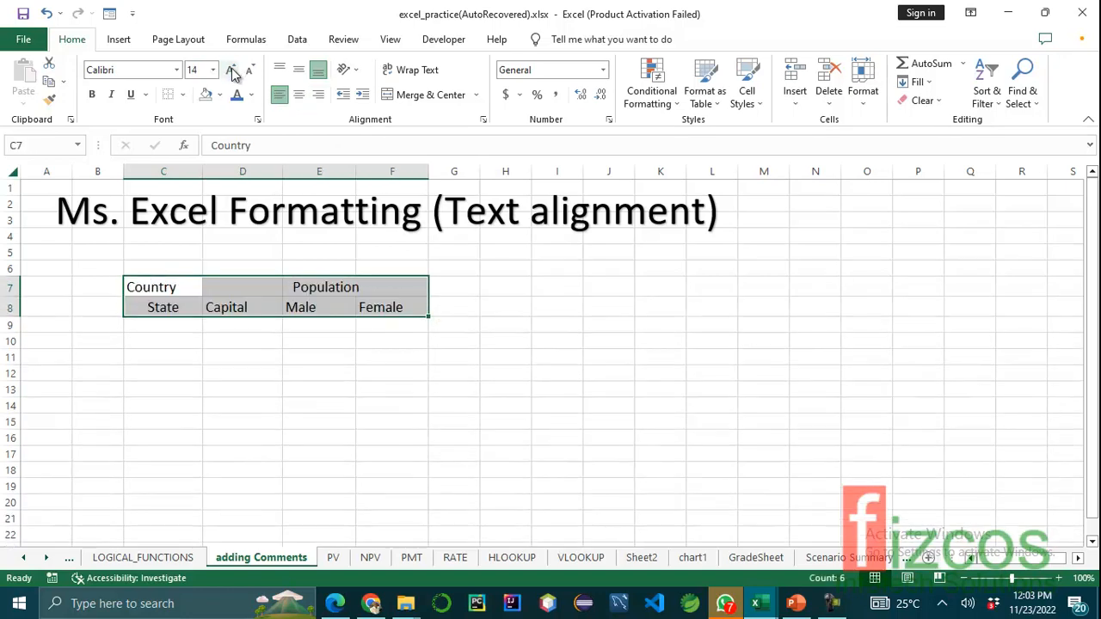
{"action": "left_click", "coordinate": [244, 424]}
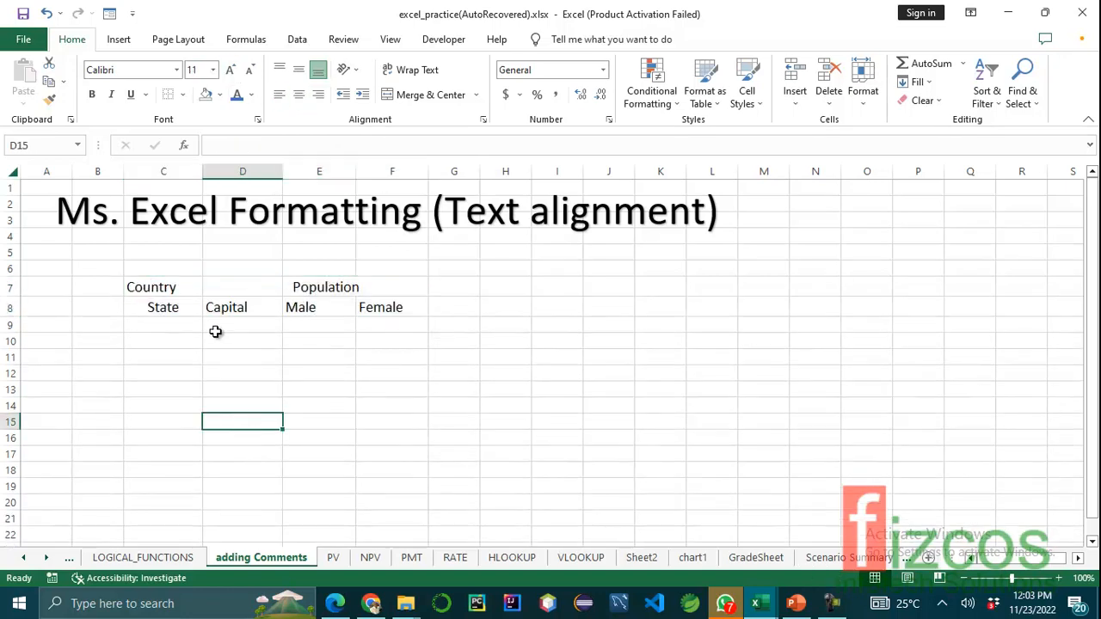
Try left, center and right alignment on the State heading in C8, finishing with it left-aligned.
{"action": "left_click", "coordinate": [151, 310]}
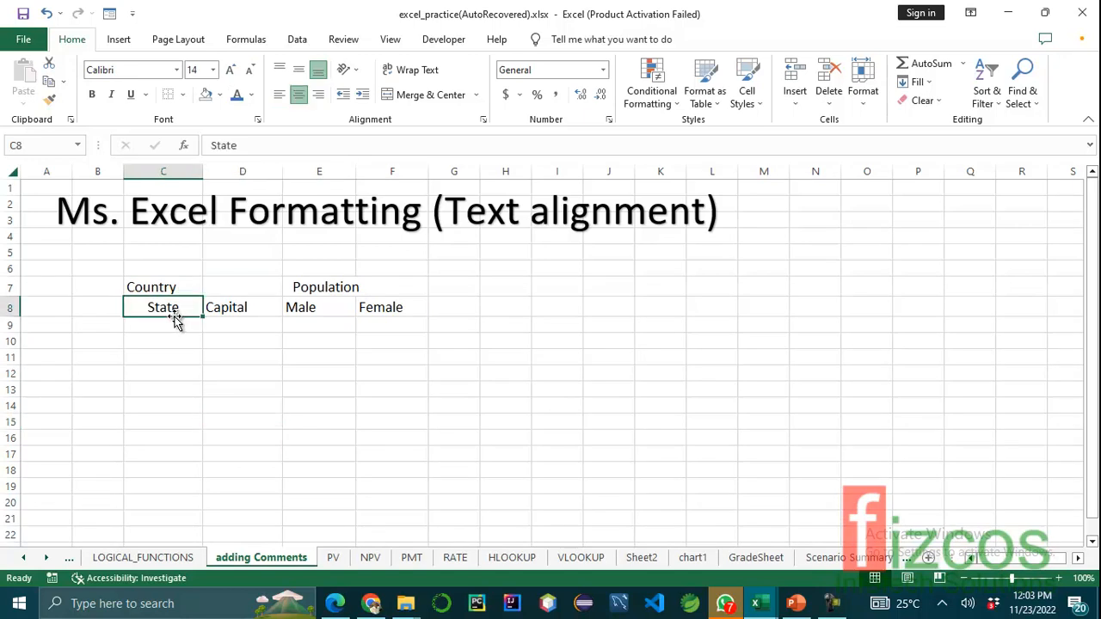
{"action": "left_click", "coordinate": [280, 95]}
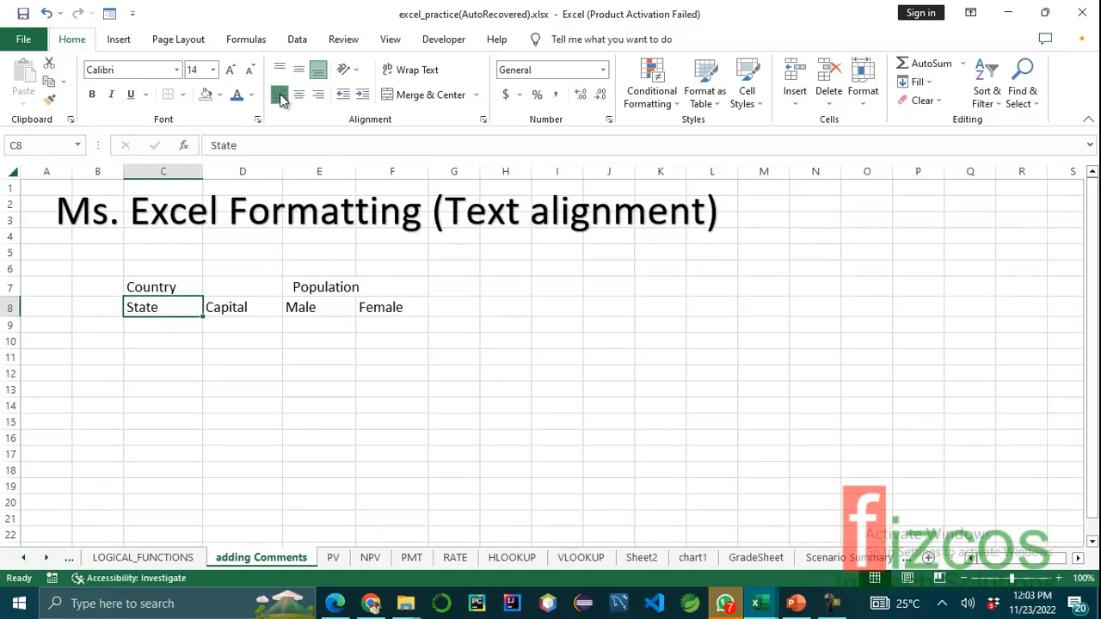
{"action": "left_click", "coordinate": [299, 97]}
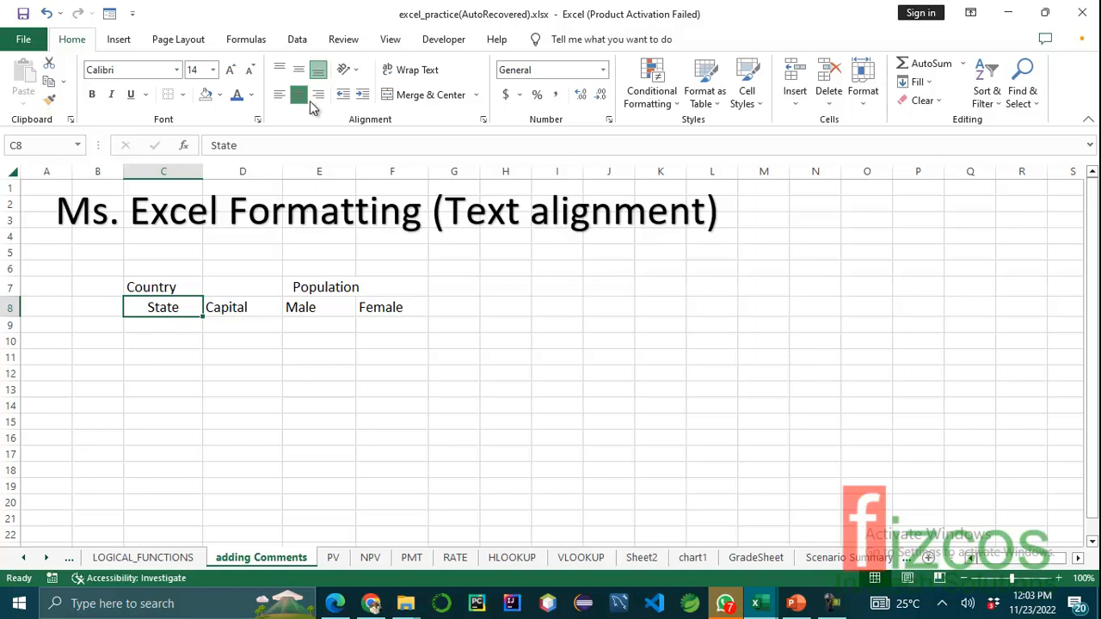
{"action": "left_click", "coordinate": [319, 97]}
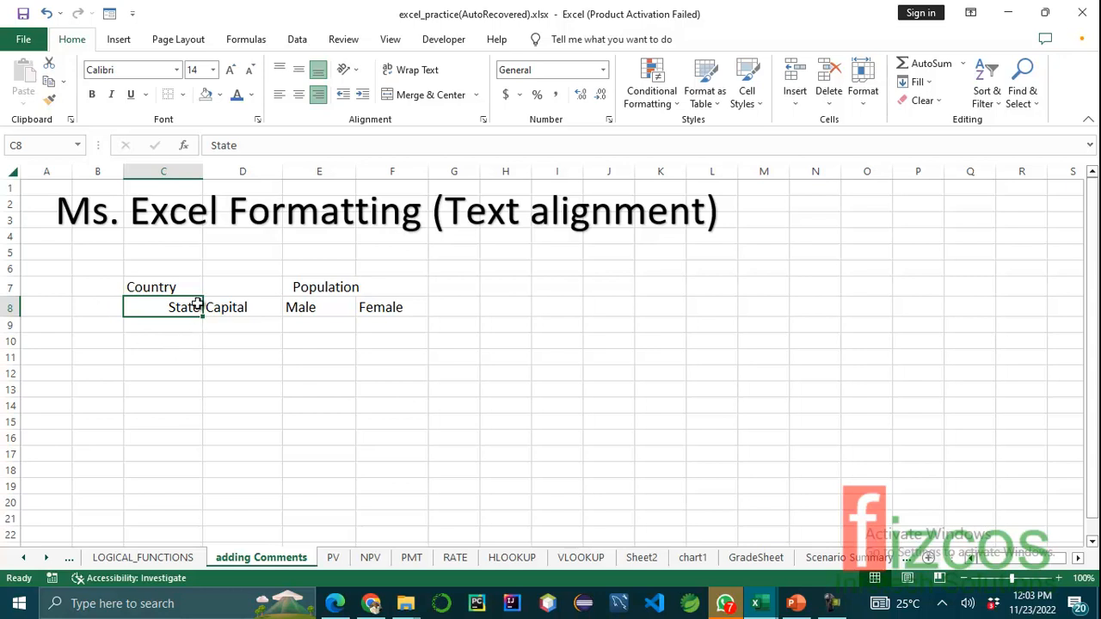
{"action": "left_click", "coordinate": [279, 96]}
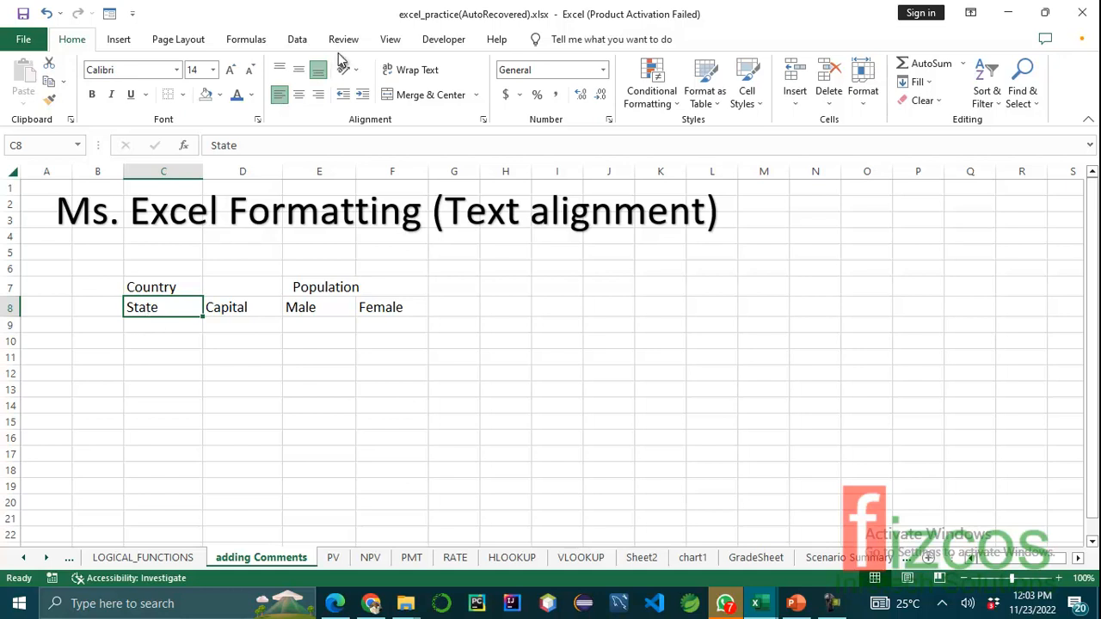
{"action": "left_click", "coordinate": [299, 96]}
{"action": "left_click", "coordinate": [319, 97]}
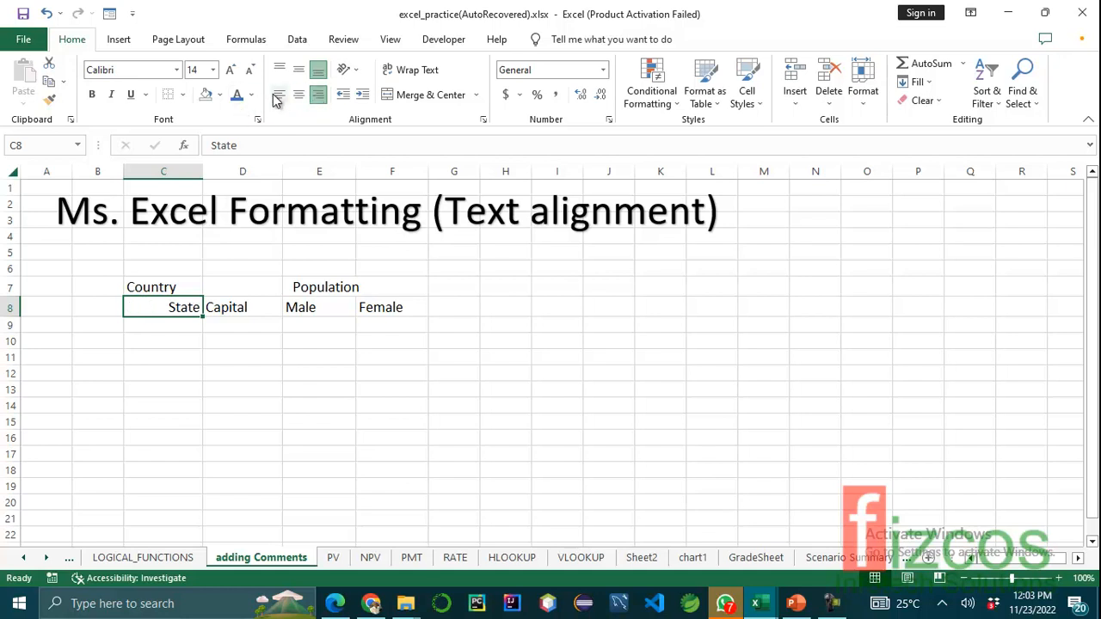
{"action": "left_click", "coordinate": [281, 97]}
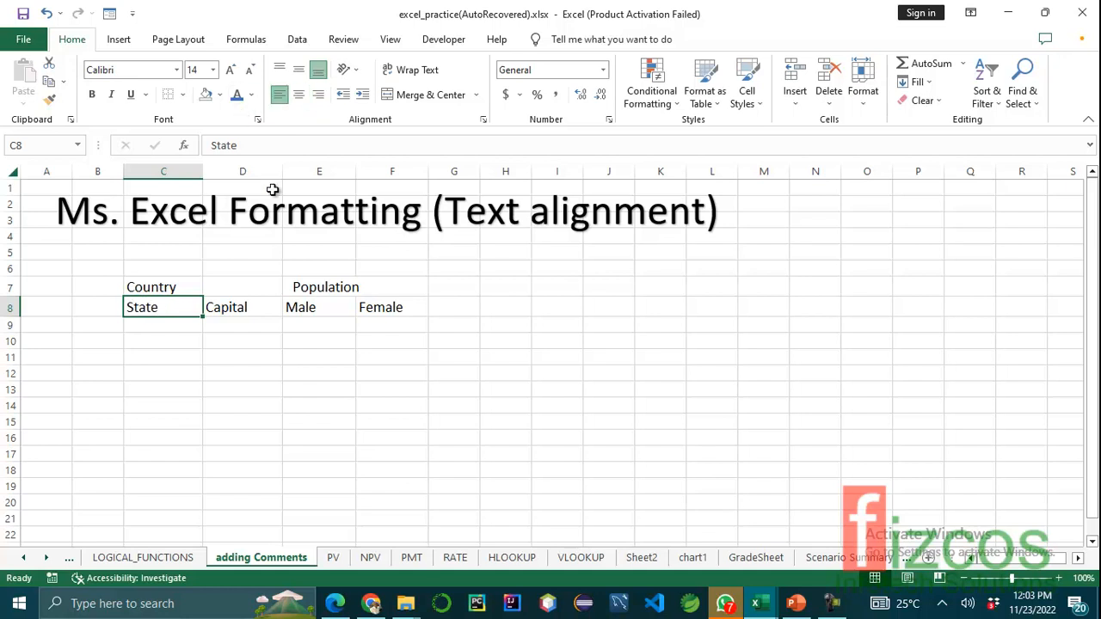
{"action": "left_click", "coordinate": [250, 368]}
{"action": "left_click_drag", "start_coordinate": [143, 287], "coordinate": [240, 291]}
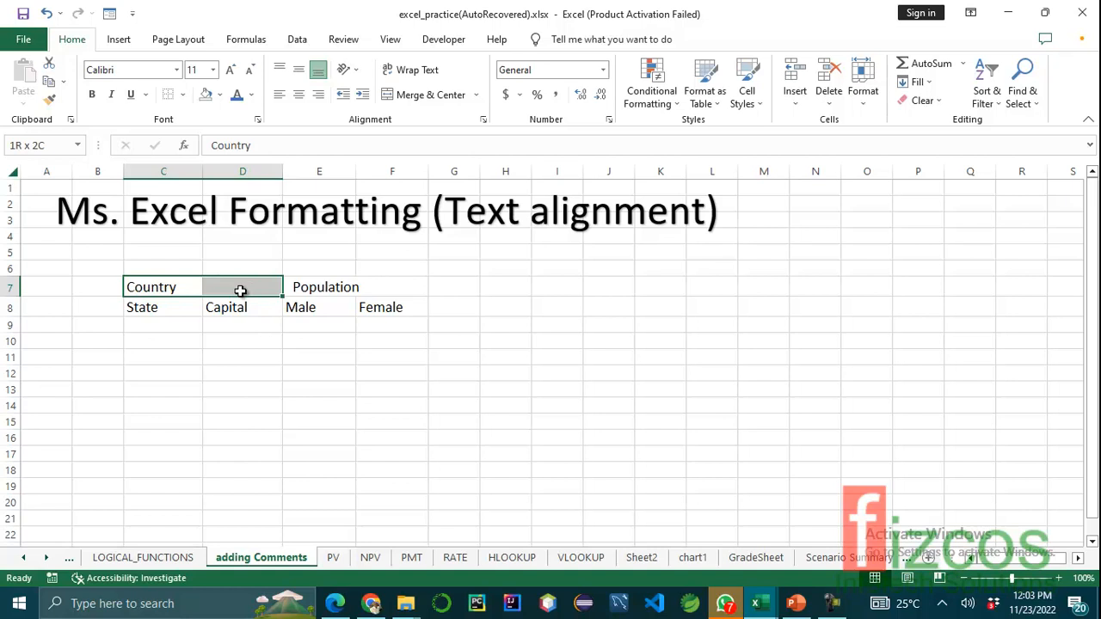
{"action": "left_click", "coordinate": [191, 356]}
{"action": "left_click", "coordinate": [166, 288]}
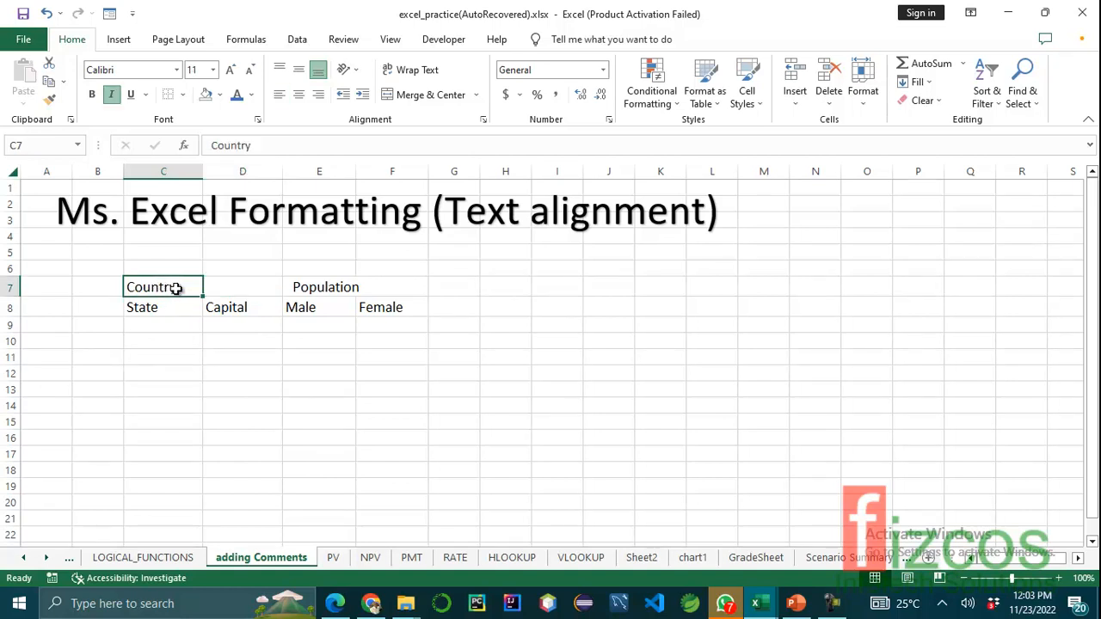
{"action": "left_click_drag", "start_coordinate": [171, 288], "coordinate": [223, 288]}
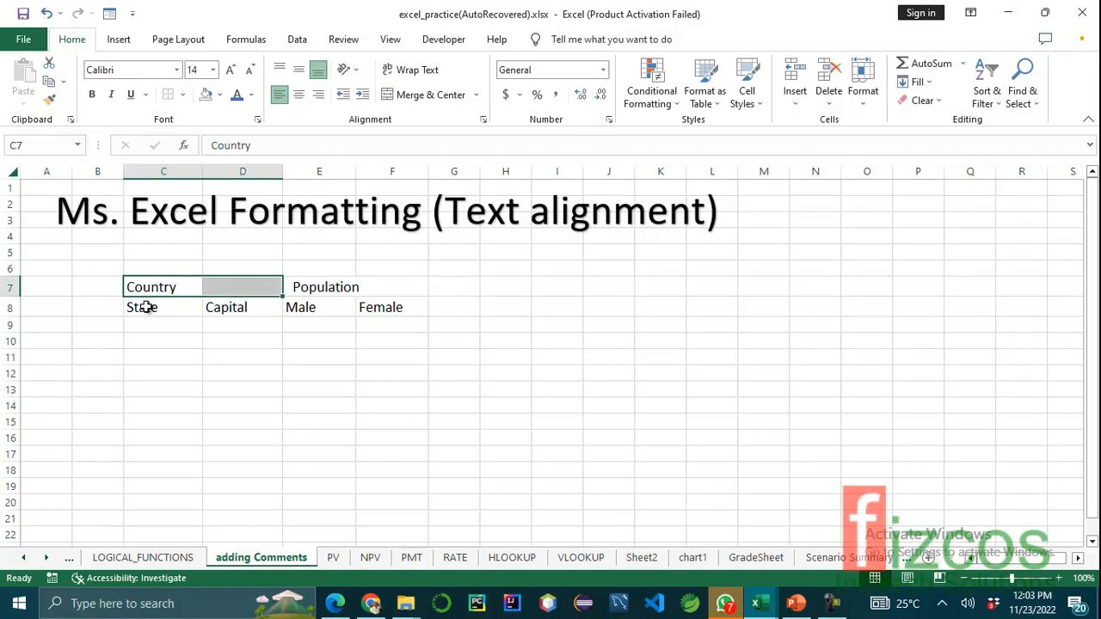
{"action": "left_click", "coordinate": [147, 307]}
{"action": "left_click_drag", "start_coordinate": [157, 307], "coordinate": [229, 306]}
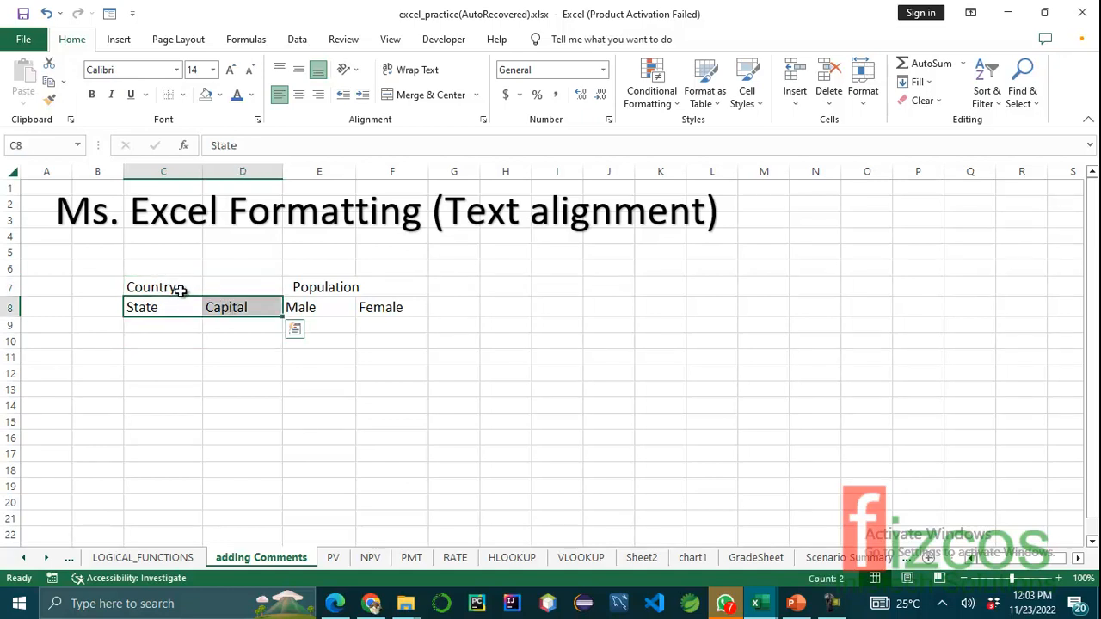
Merge and center the Country heading across C7:D7, above the State and Capital headings.
{"action": "left_click", "coordinate": [228, 288]}
{"action": "left_click_drag", "start_coordinate": [152, 284], "coordinate": [236, 288]}
{"action": "left_click", "coordinate": [152, 324]}
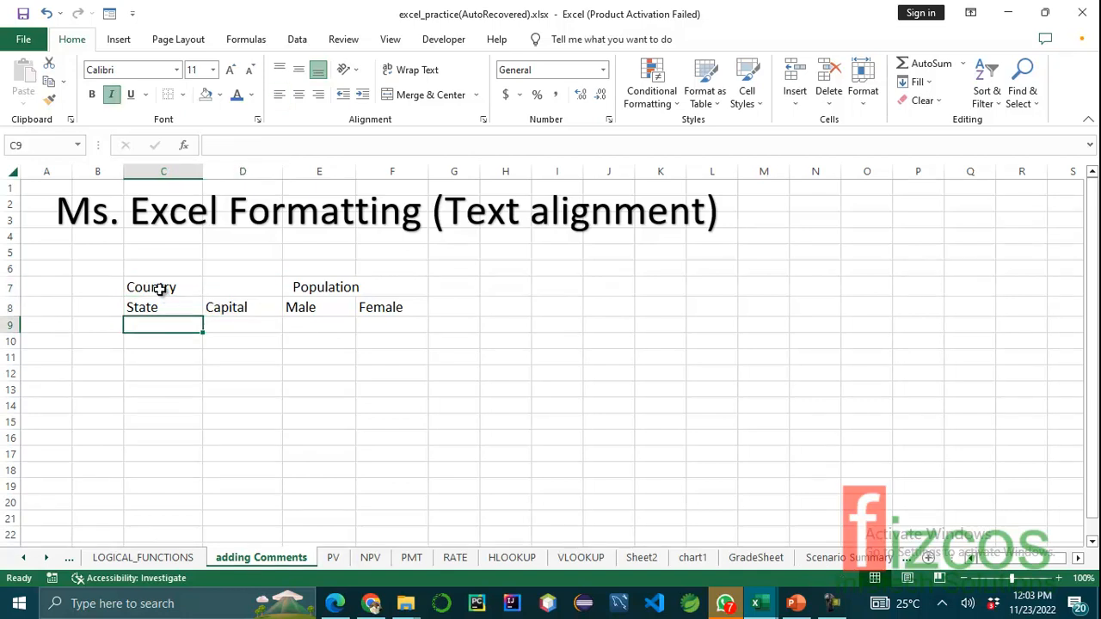
{"action": "left_click", "coordinate": [160, 289]}
{"action": "left_click_drag", "start_coordinate": [167, 288], "coordinate": [228, 289]}
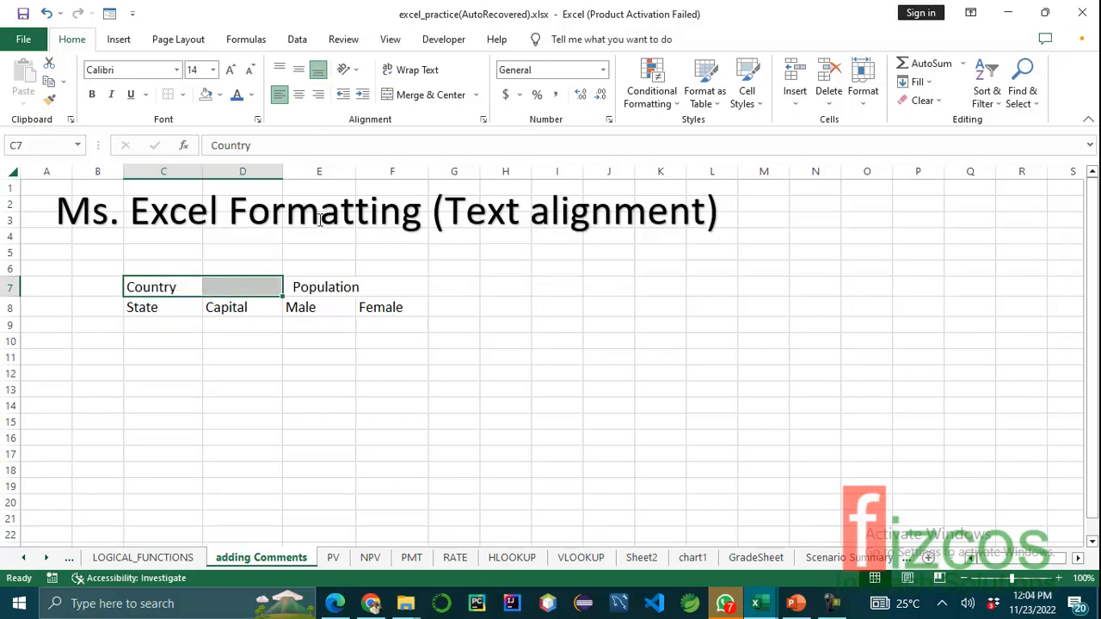
{"action": "left_click", "coordinate": [426, 100]}
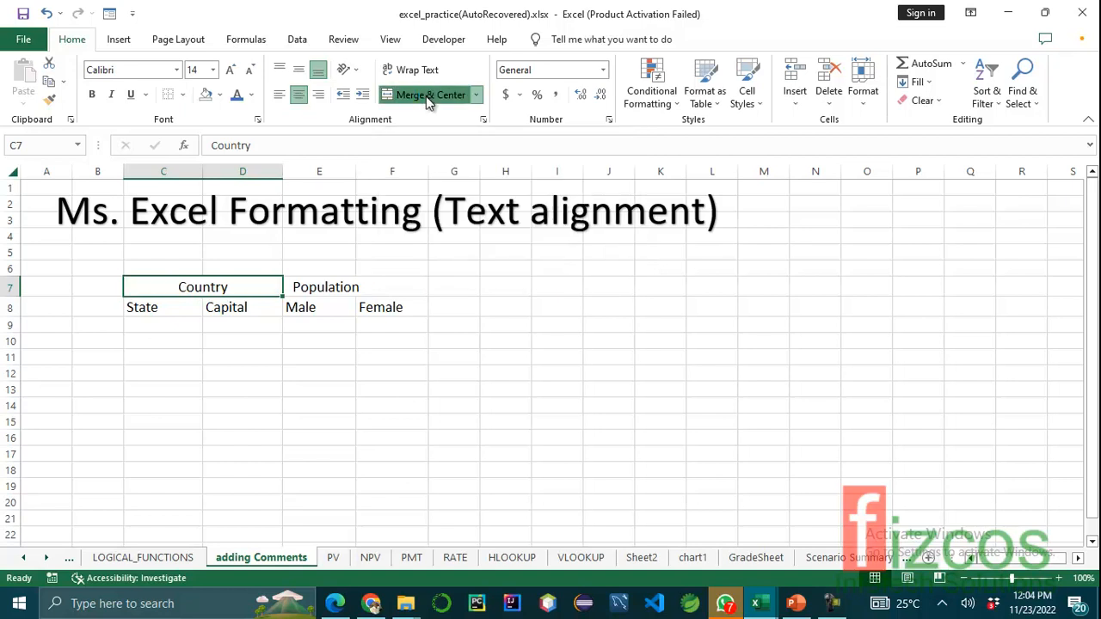
{"action": "left_click", "coordinate": [197, 290]}
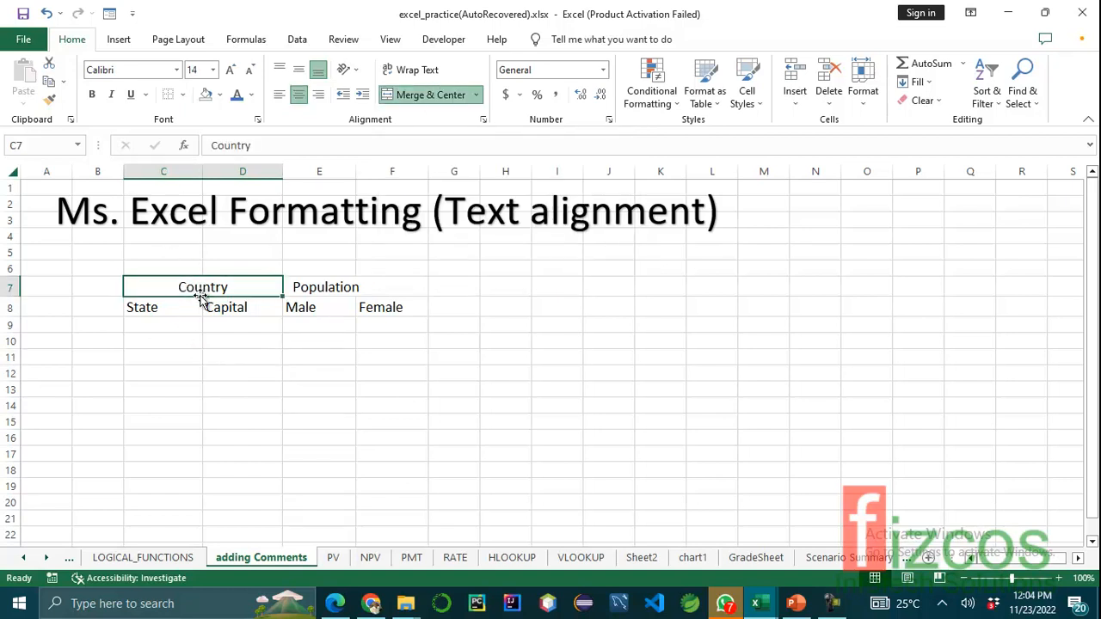
{"action": "left_click_drag", "start_coordinate": [167, 309], "coordinate": [225, 311]}
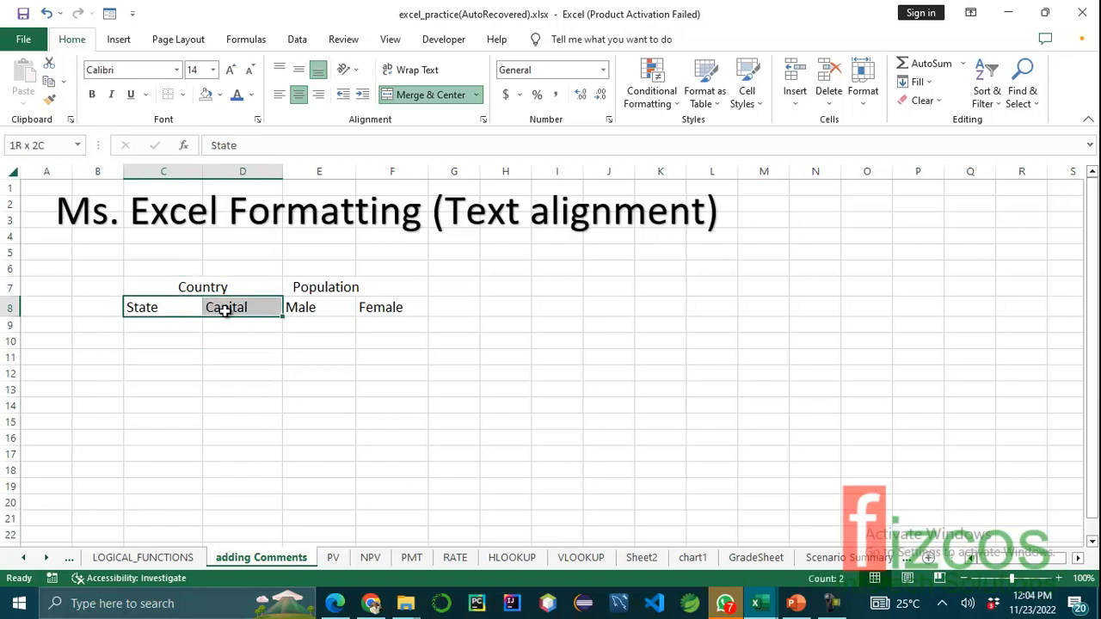
Merge and center the Population heading across E7:F7, above the Male and Female headings.
{"action": "left_click", "coordinate": [319, 289]}
{"action": "left_click_drag", "start_coordinate": [370, 289], "coordinate": [386, 287]}
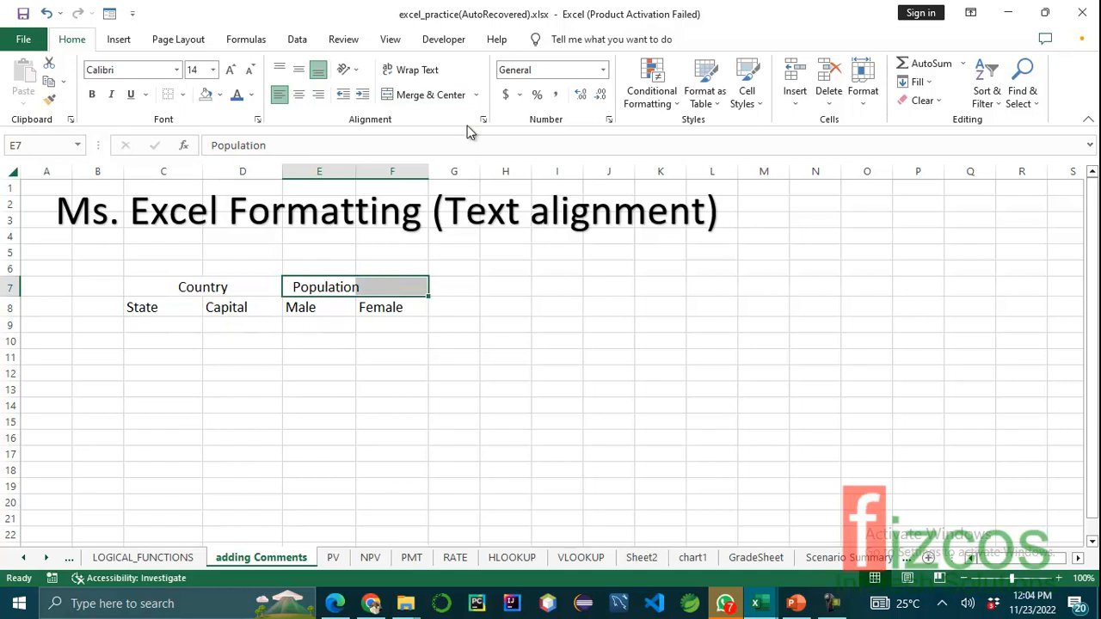
{"action": "left_click", "coordinate": [423, 96]}
{"action": "left_click", "coordinate": [381, 350]}
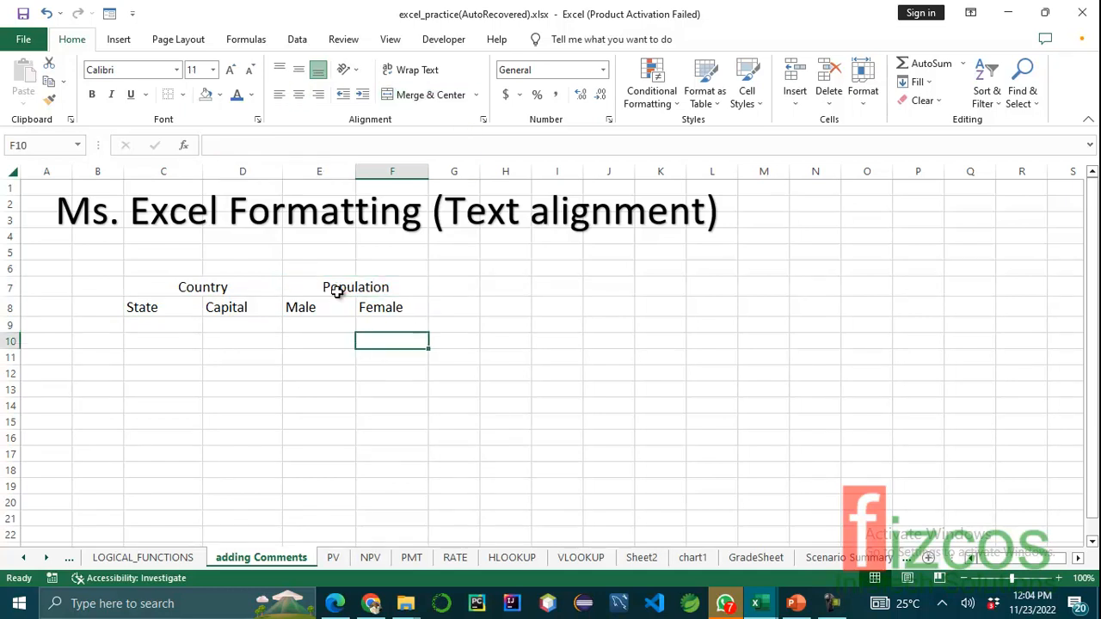
{"action": "left_click", "coordinate": [335, 290]}
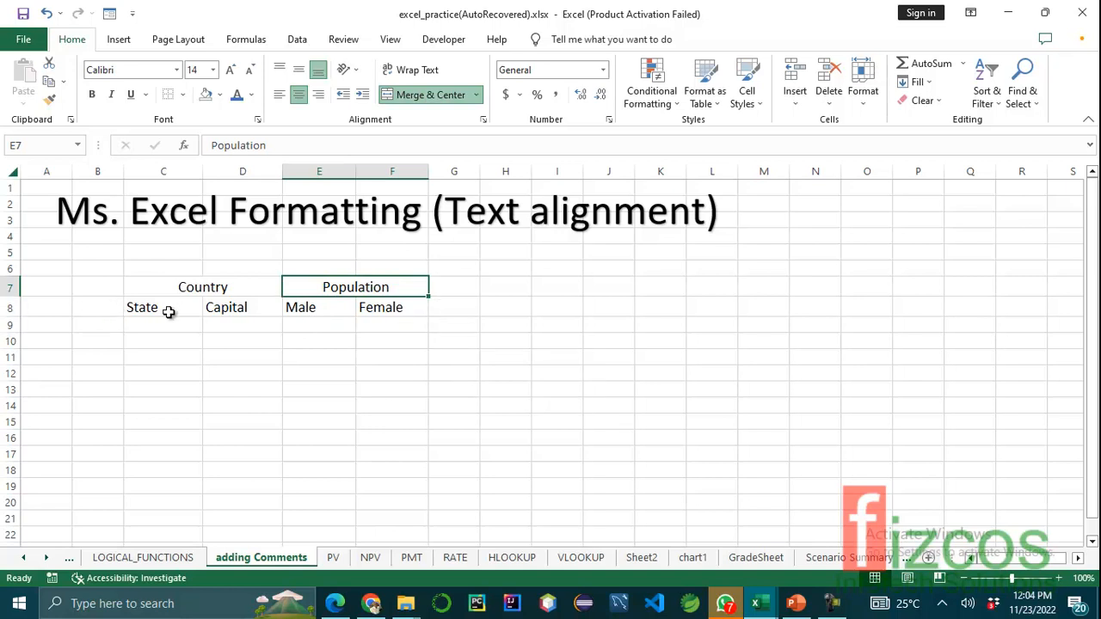
Try center, right and left alignment on the headings in C8:F8, finishing with them left-aligned.
{"action": "left_click_drag", "start_coordinate": [163, 308], "coordinate": [387, 310]}
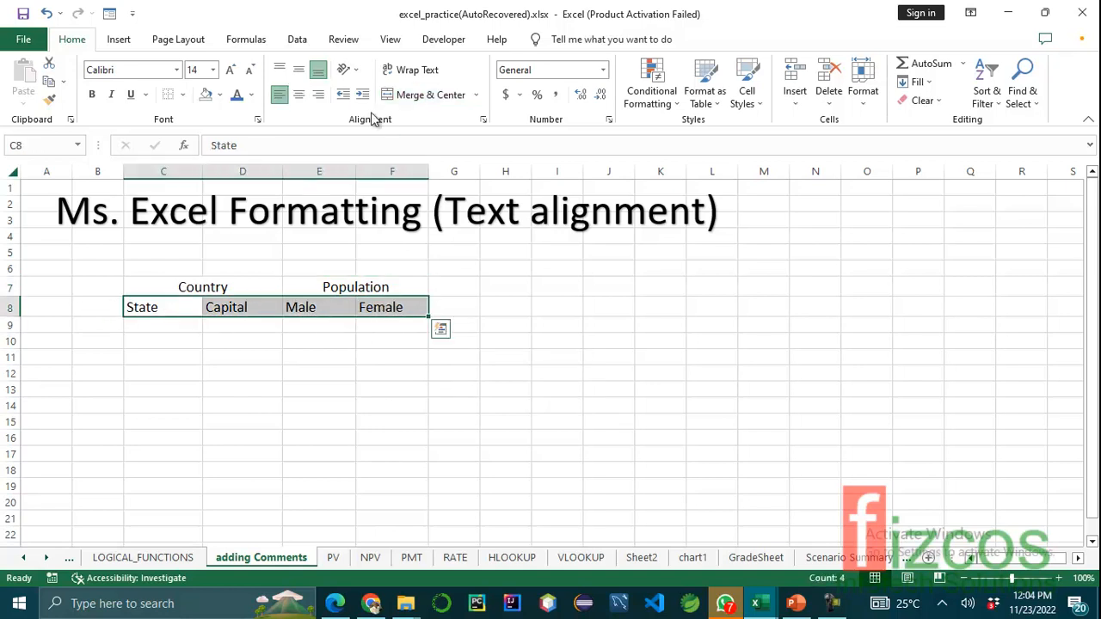
{"action": "left_click", "coordinate": [298, 95]}
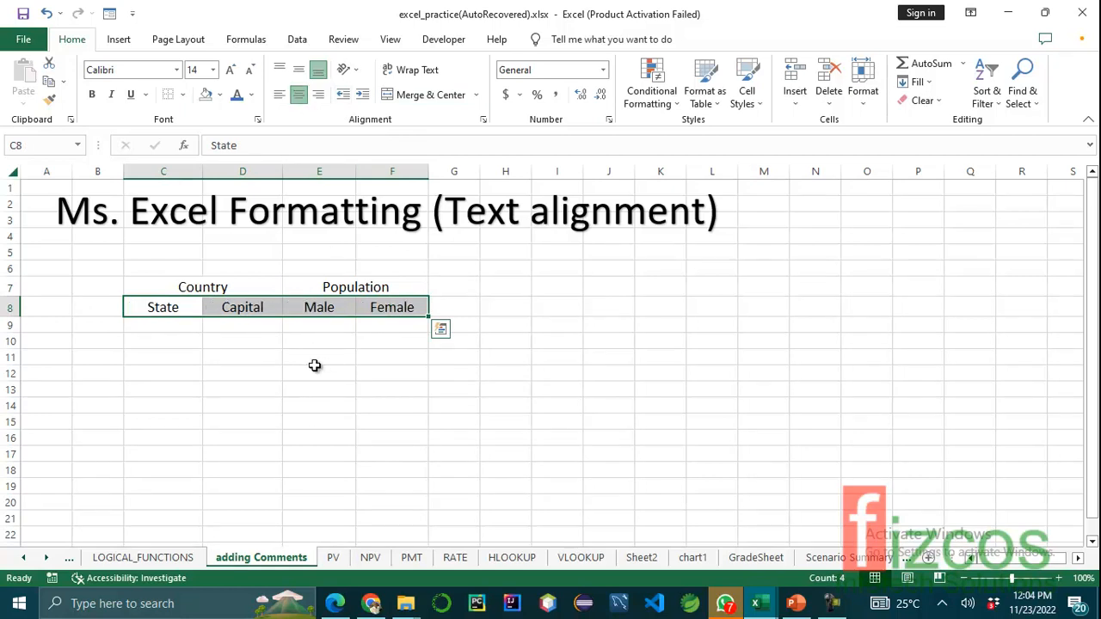
{"action": "left_click", "coordinate": [324, 98]}
{"action": "left_click", "coordinate": [276, 95]}
{"action": "left_click", "coordinate": [221, 374]}
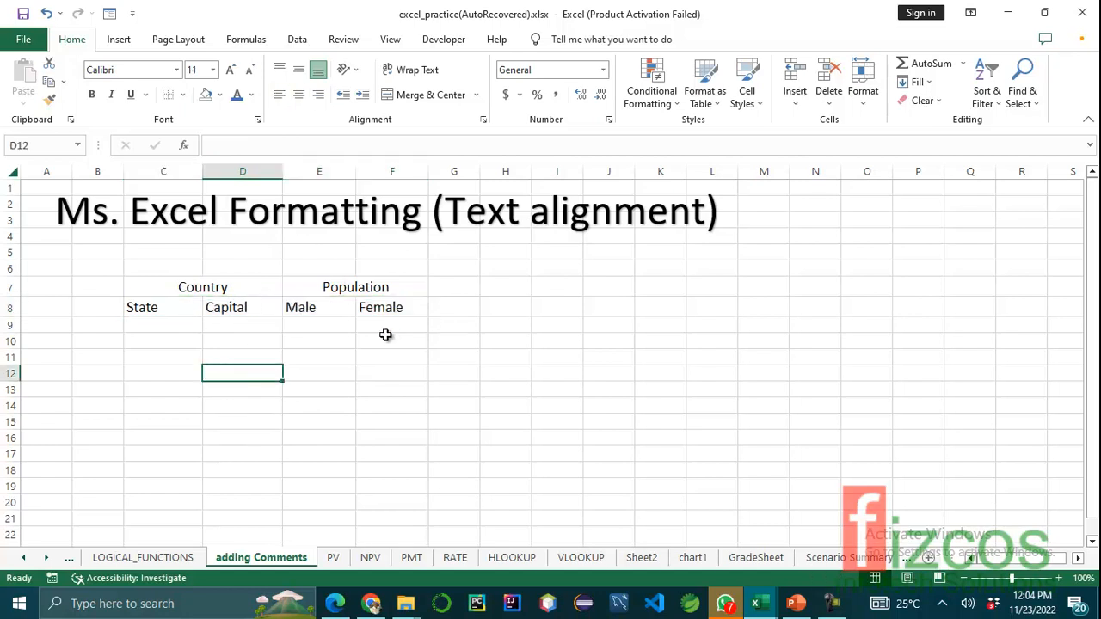
Enter Lagos with capital Ikeja in C9:D9 and Rivers with capital Port Harcourt in C10:D10.
{"action": "left_click", "coordinate": [167, 334]}
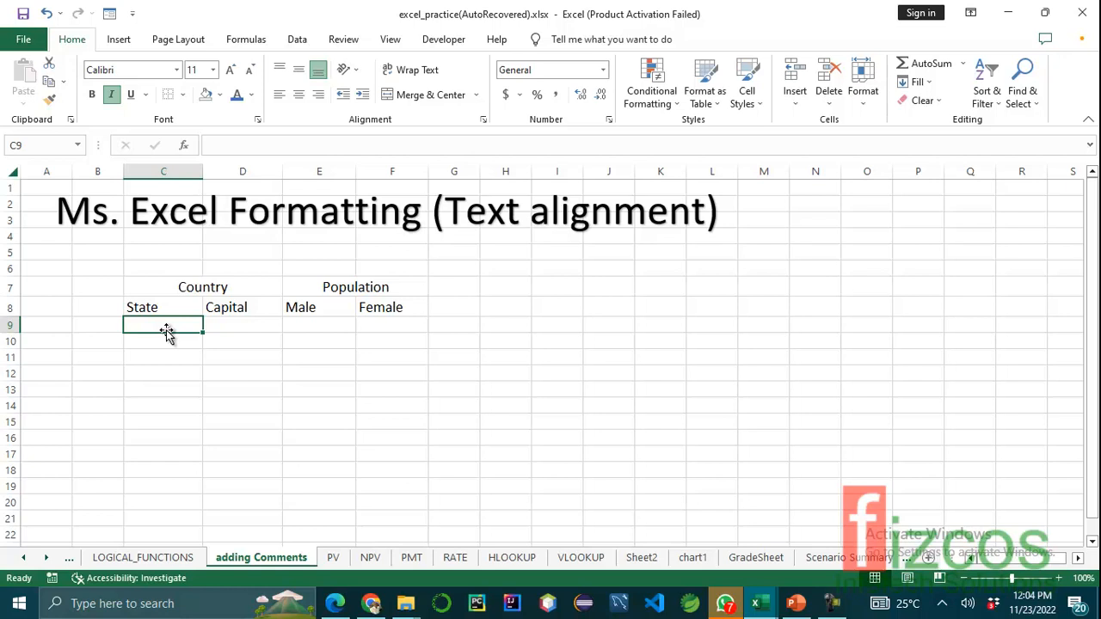
{"action": "type", "text": "laGOS"}
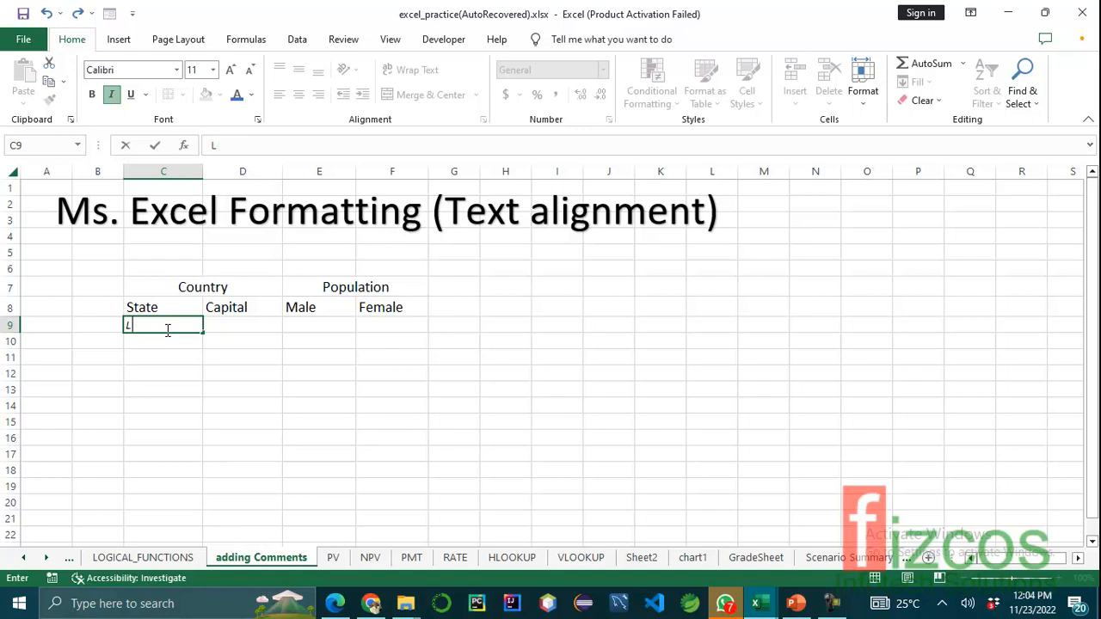
{"action": "key", "text": "Tab"}
{"action": "type", "text": "Ik"}
{"action": "left_click", "coordinate": [168, 335]}
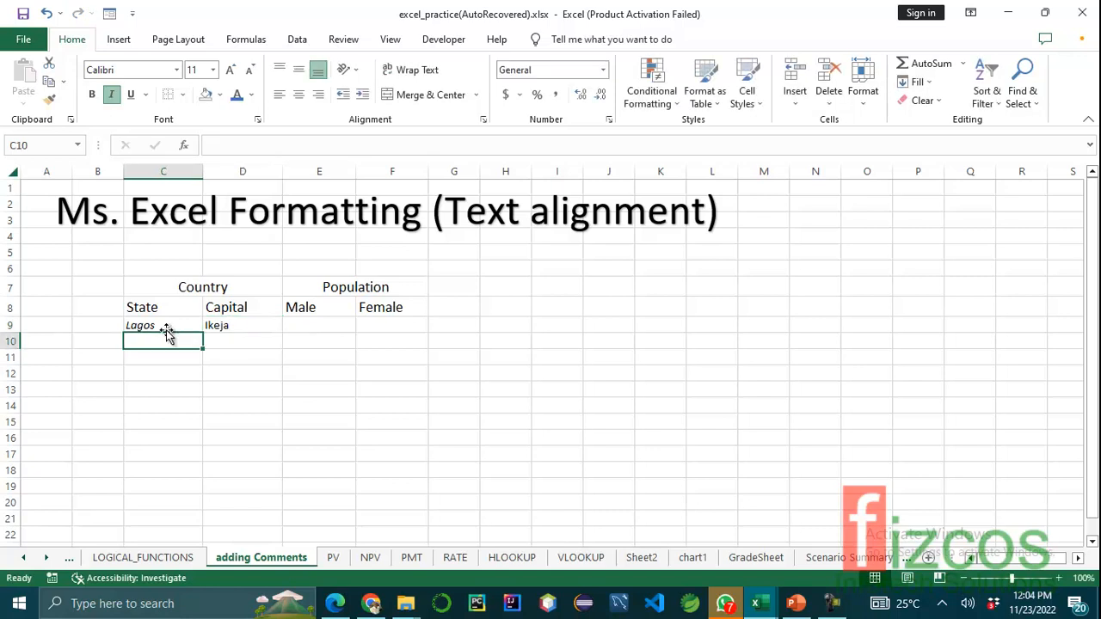
{"action": "type", "text": "Rivers"}
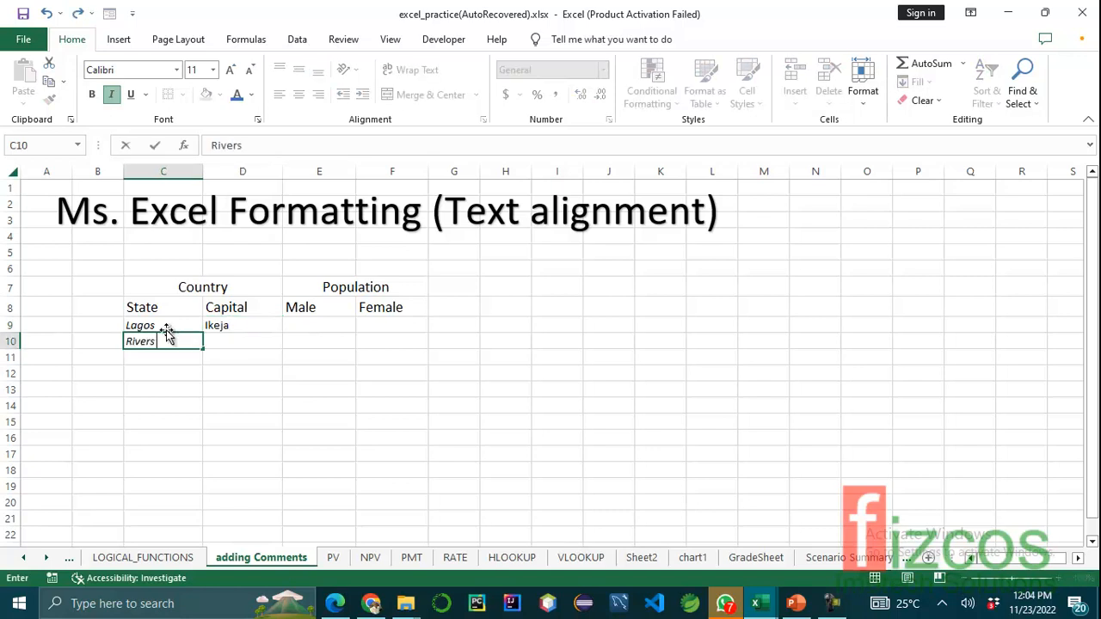
{"action": "key", "text": "Tab"}
{"action": "type", "text": "Por"}
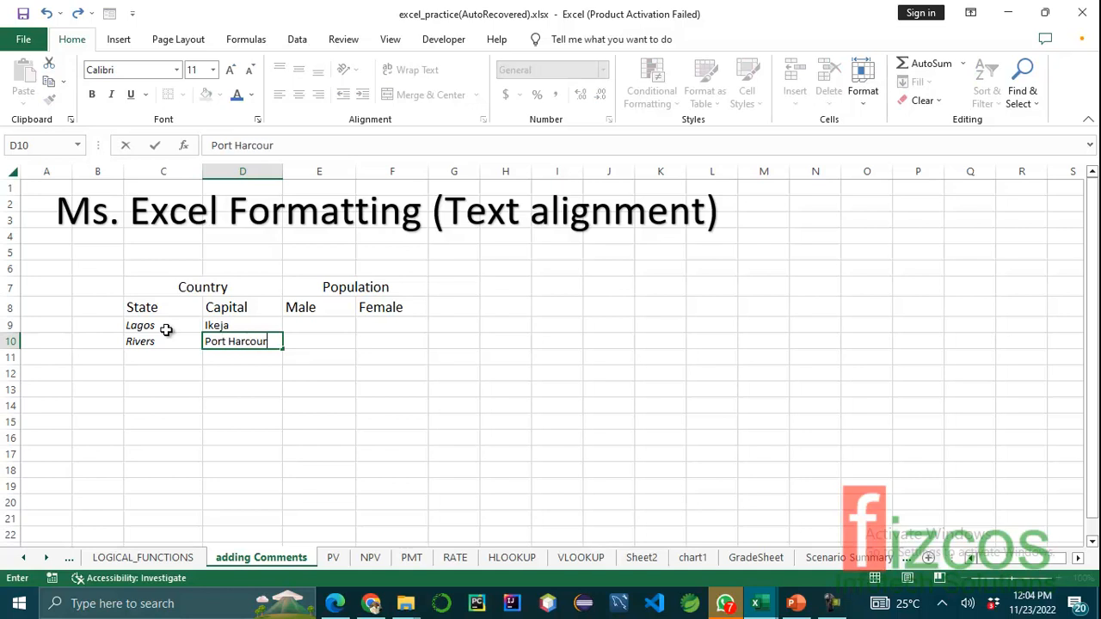
{"action": "key", "text": "Return"}
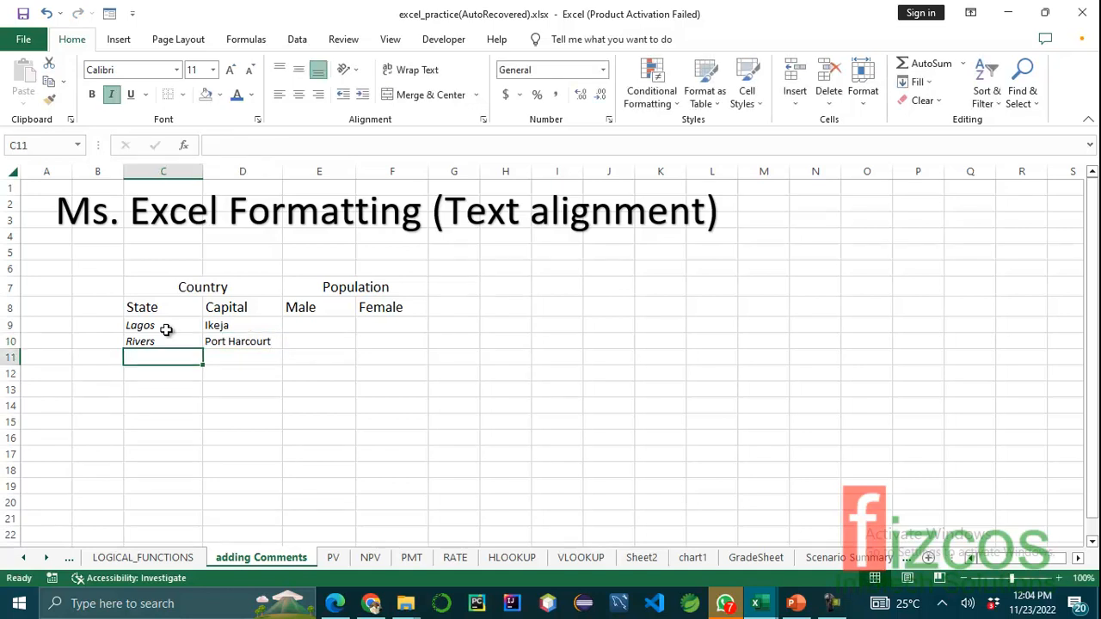
Enter Ogun with capital Abeokuta in C11:D11 and Delta with capital Asaba in C12:D12.
{"action": "type", "text": "Og"}
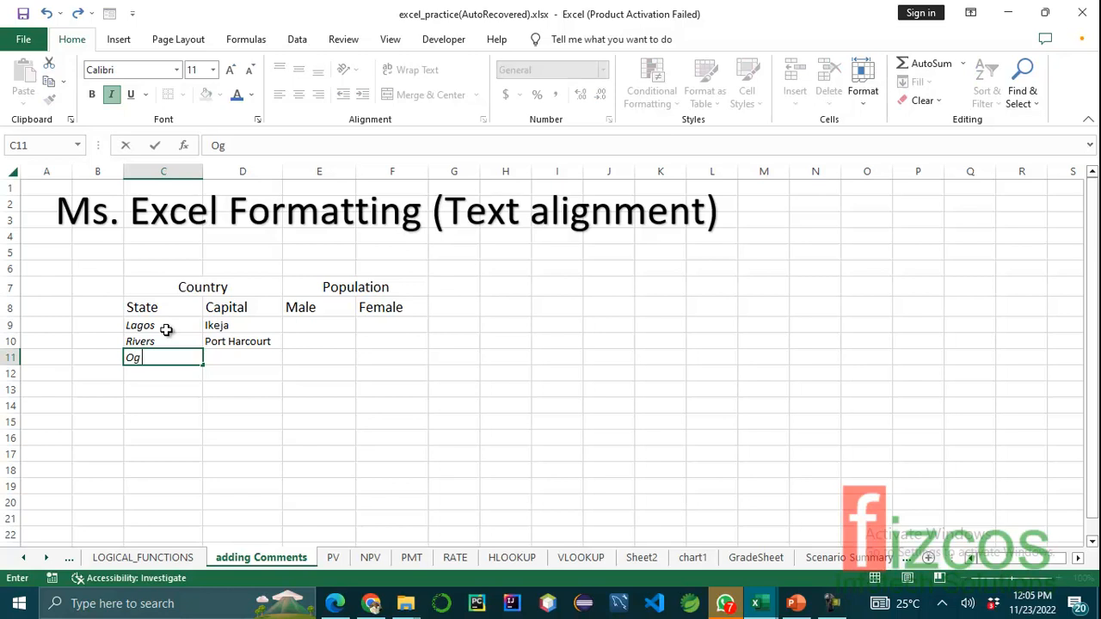
{"action": "key", "text": "Tab"}
{"action": "type", "text": "Abe"}
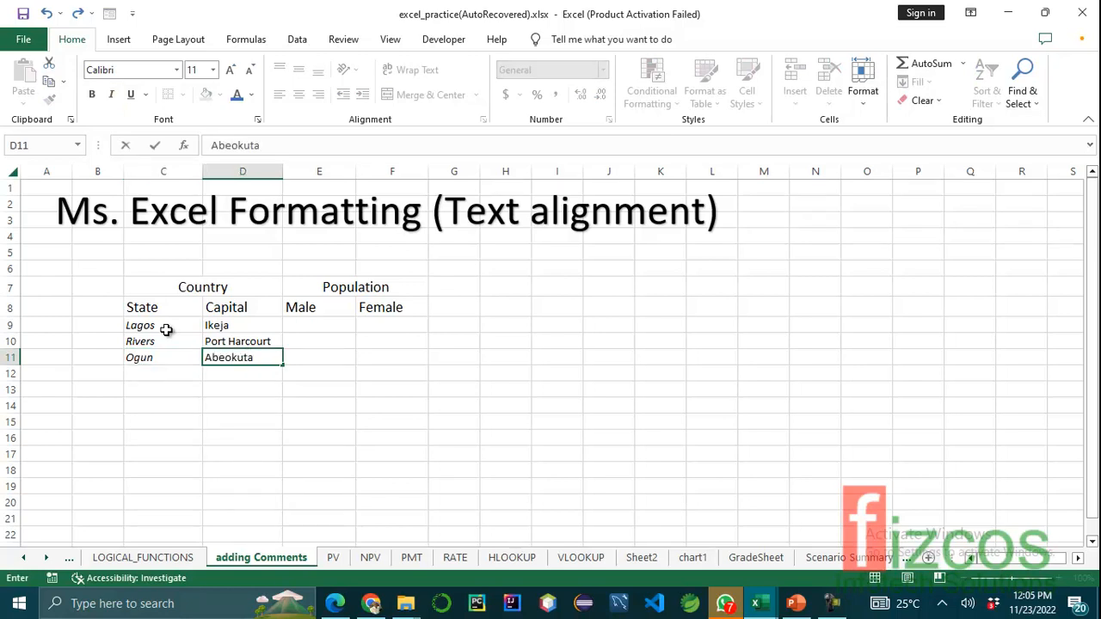
{"action": "key", "text": "Return"}
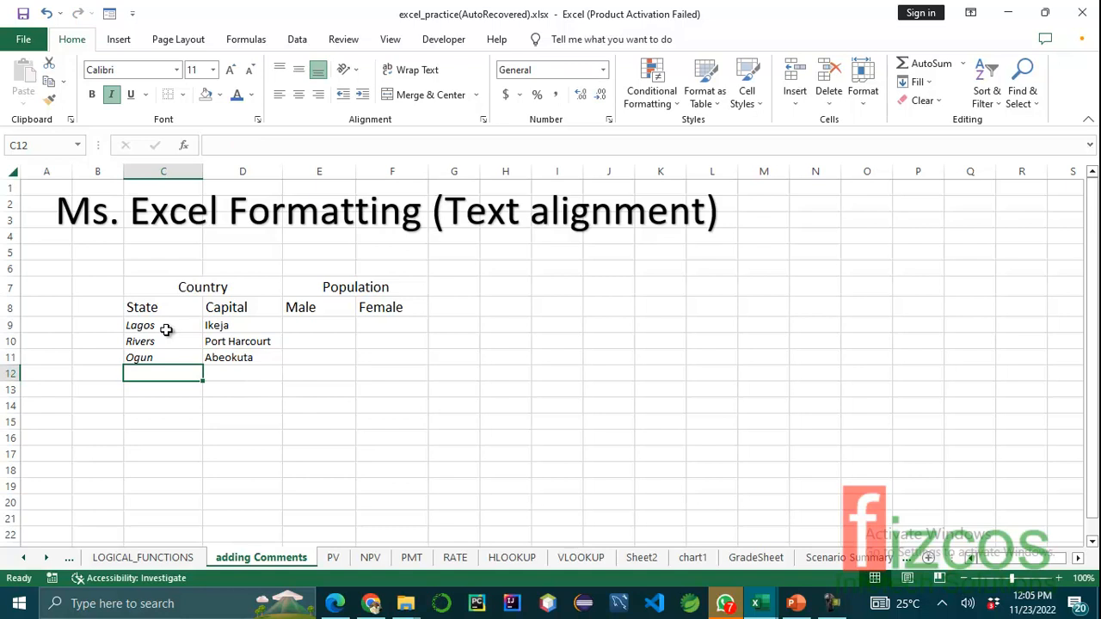
{"action": "type", "text": "De"}
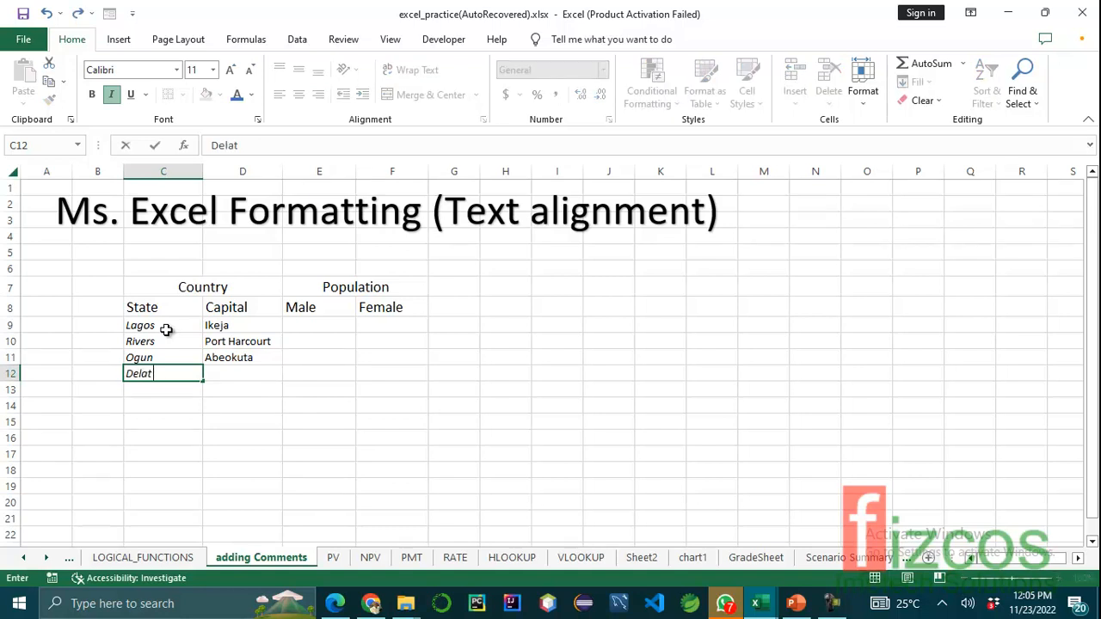
{"action": "type", "text": "lta"}
{"action": "key", "text": "Tab"}
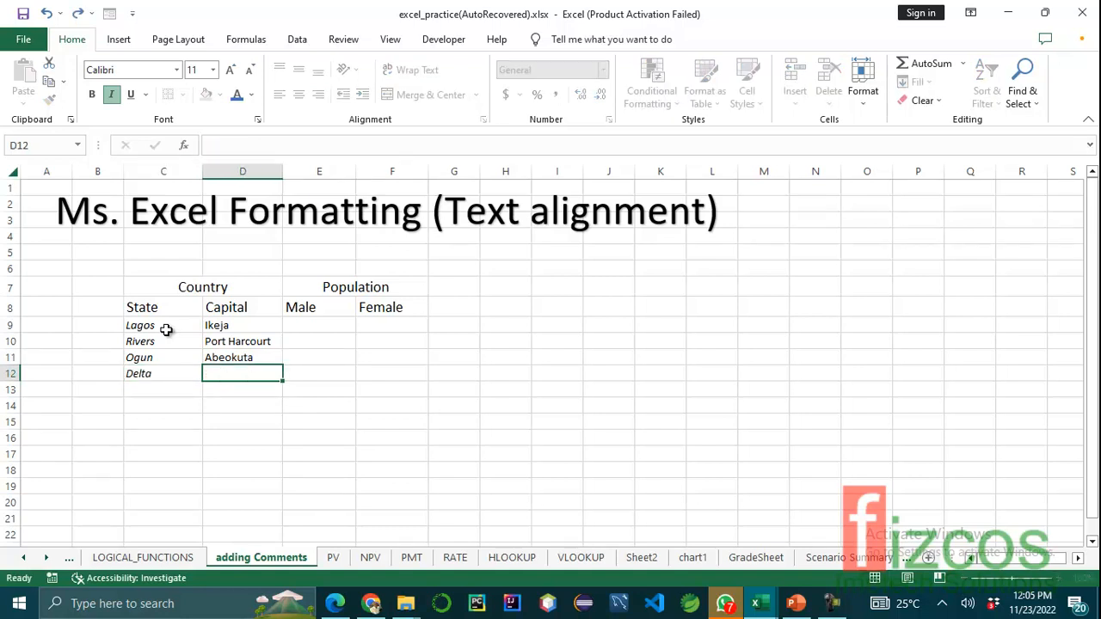
{"action": "type", "text": "Asaba"}
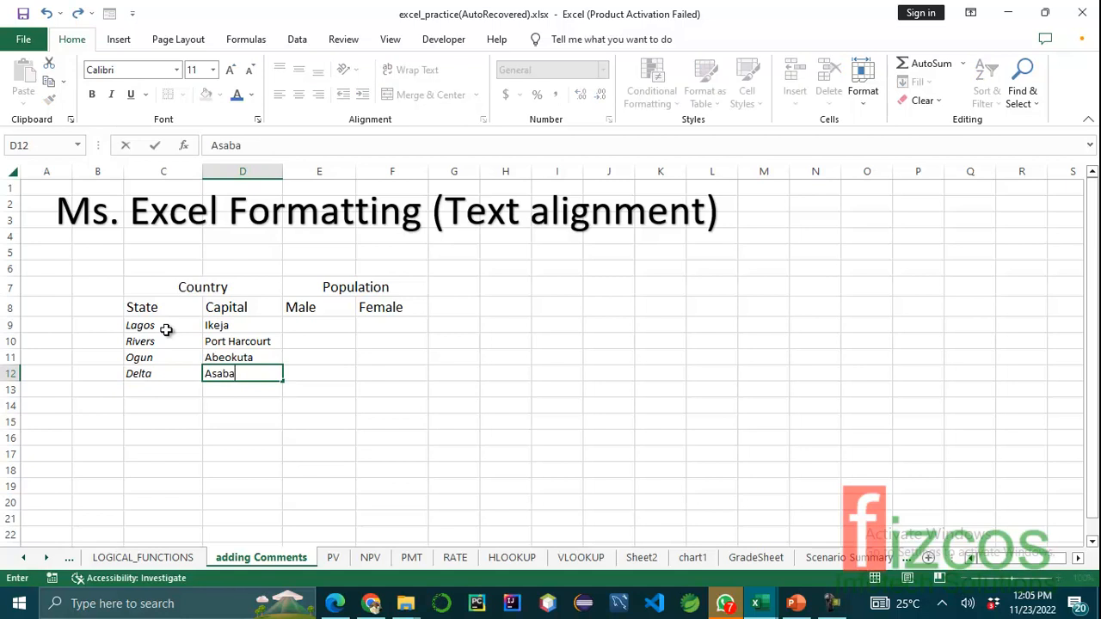
Remove the italic formatting from the state names below the State heading in column C.
{"action": "left_click_drag", "start_coordinate": [140, 324], "coordinate": [146, 390]}
{"action": "left_click", "coordinate": [111, 93]}
{"action": "left_click", "coordinate": [270, 389]}
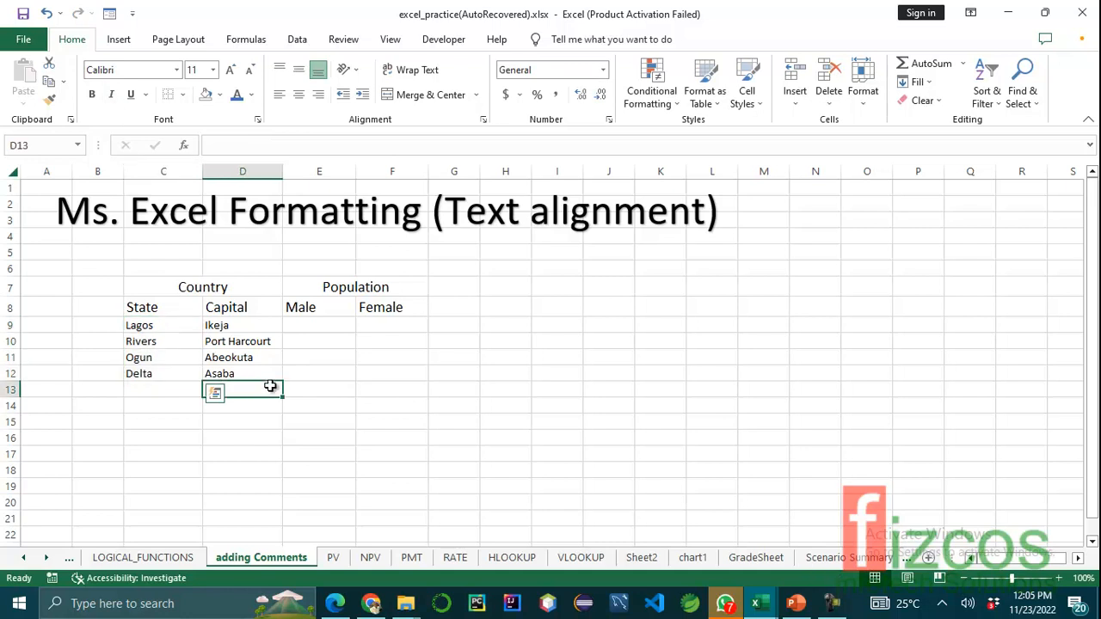
Try center alignment on the states and capitals in C9:D12, finishing with them left-aligned.
{"action": "left_click", "coordinate": [148, 325]}
{"action": "left_click_drag", "start_coordinate": [200, 325], "coordinate": [241, 373]}
{"action": "left_click", "coordinate": [240, 372]}
{"action": "left_click_drag", "start_coordinate": [142, 325], "coordinate": [248, 369]}
{"action": "left_click", "coordinate": [299, 95]}
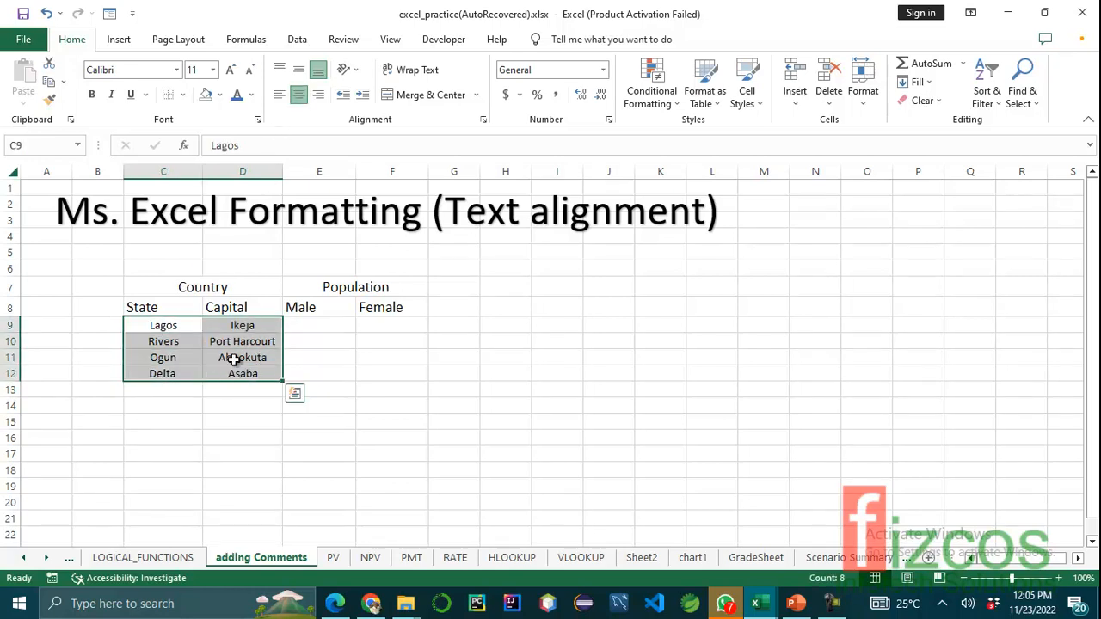
{"action": "left_click", "coordinate": [283, 101]}
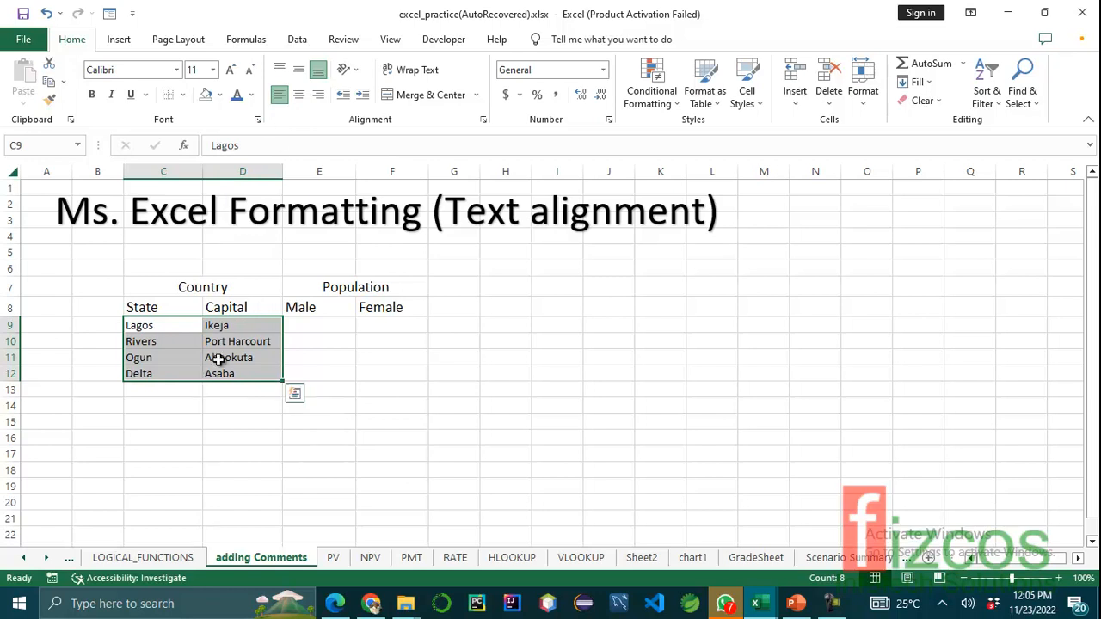
Apply all borders to the Country block in C7:D12, including its headings.
{"action": "left_click", "coordinate": [215, 289]}
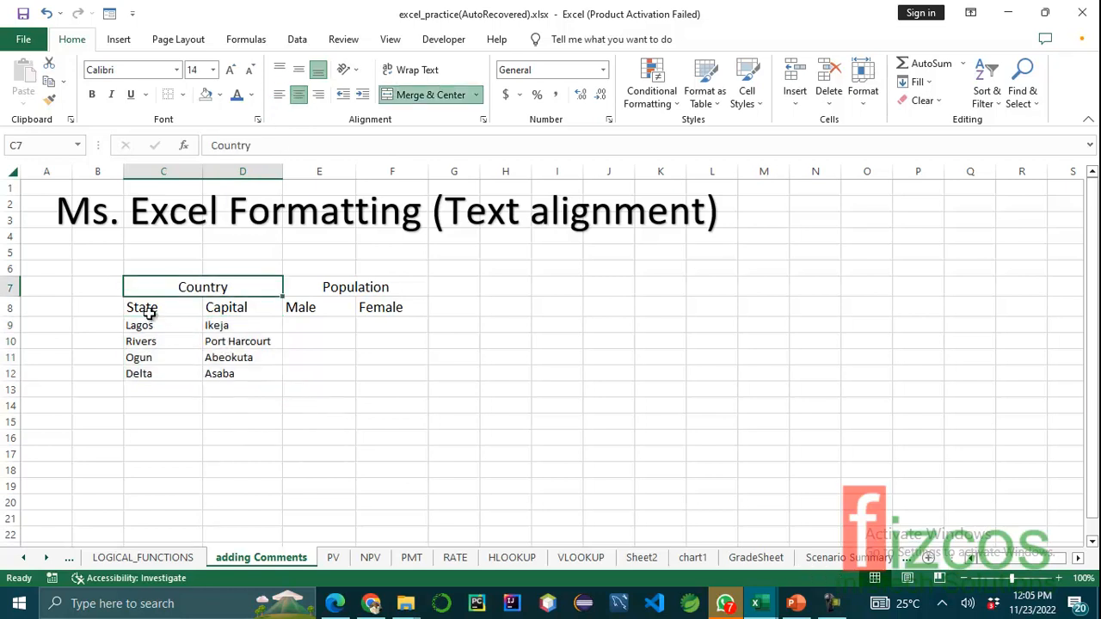
{"action": "left_click_drag", "start_coordinate": [148, 314], "coordinate": [228, 310]}
{"action": "left_click_drag", "start_coordinate": [152, 285], "coordinate": [247, 378]}
{"action": "left_click", "coordinate": [182, 94]}
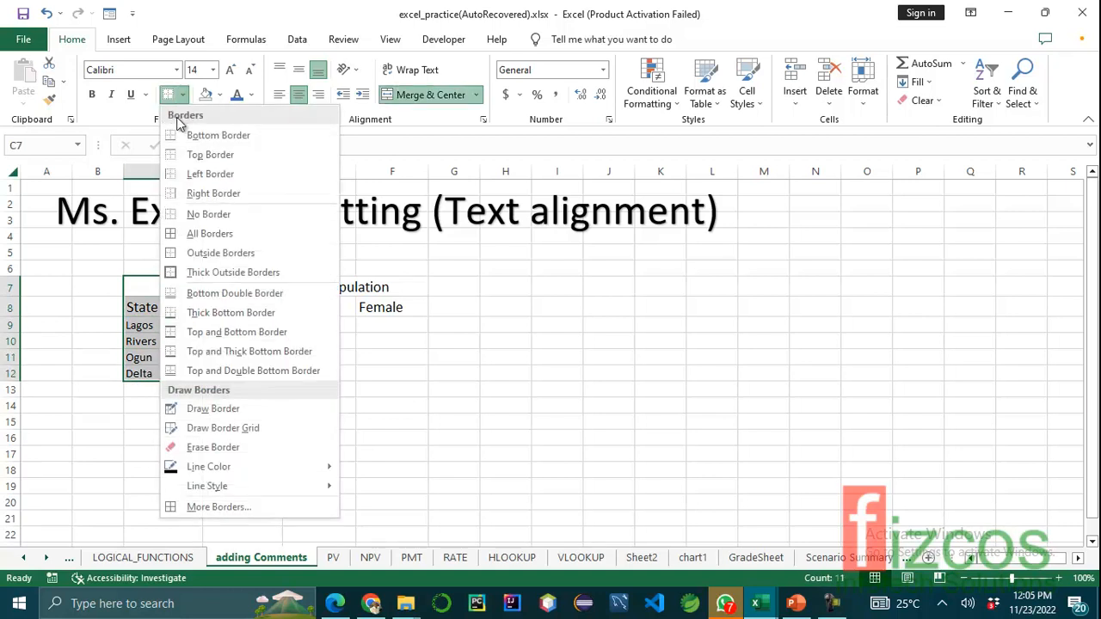
{"action": "left_click", "coordinate": [194, 233]}
{"action": "left_click", "coordinate": [180, 401]}
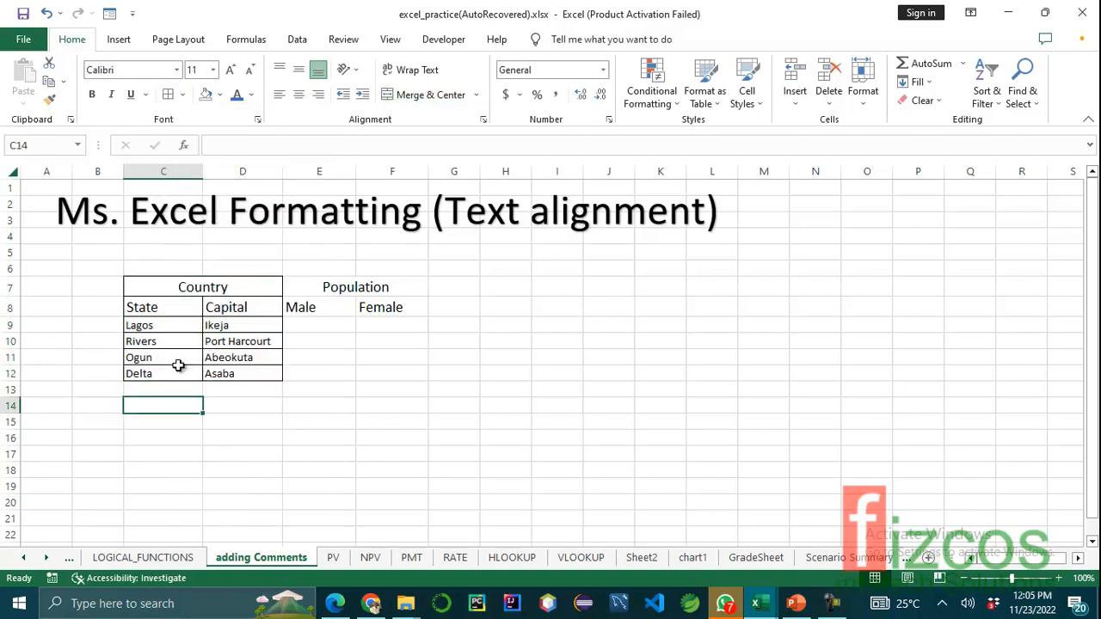
Try Merge Across on the already merged Country heading in C7:D7.
{"action": "left_click", "coordinate": [186, 289]}
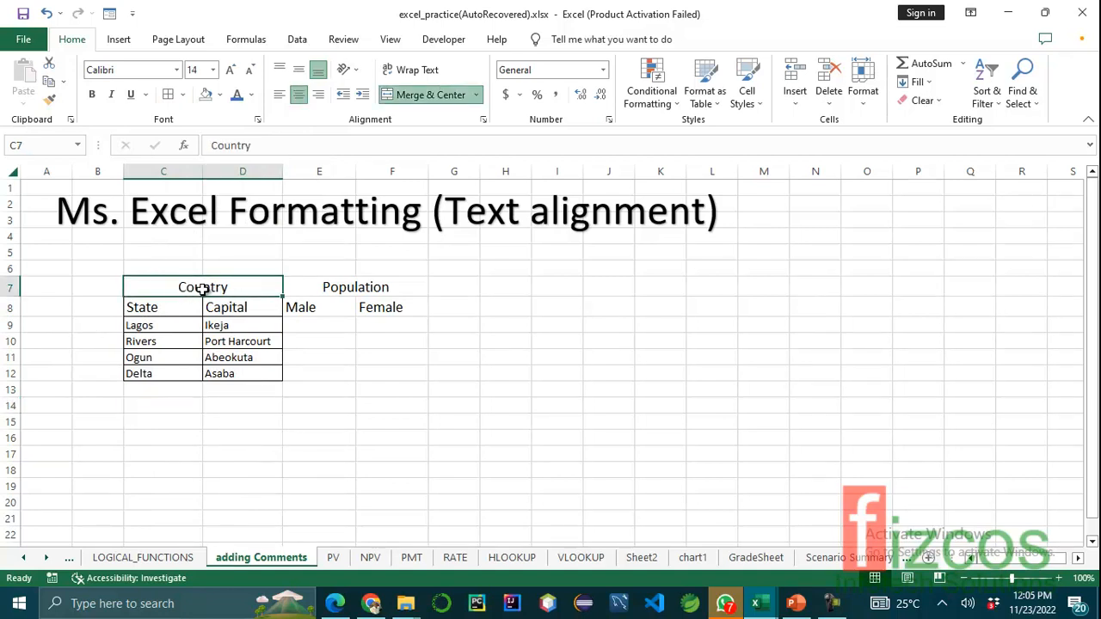
{"action": "left_click", "coordinate": [480, 98]}
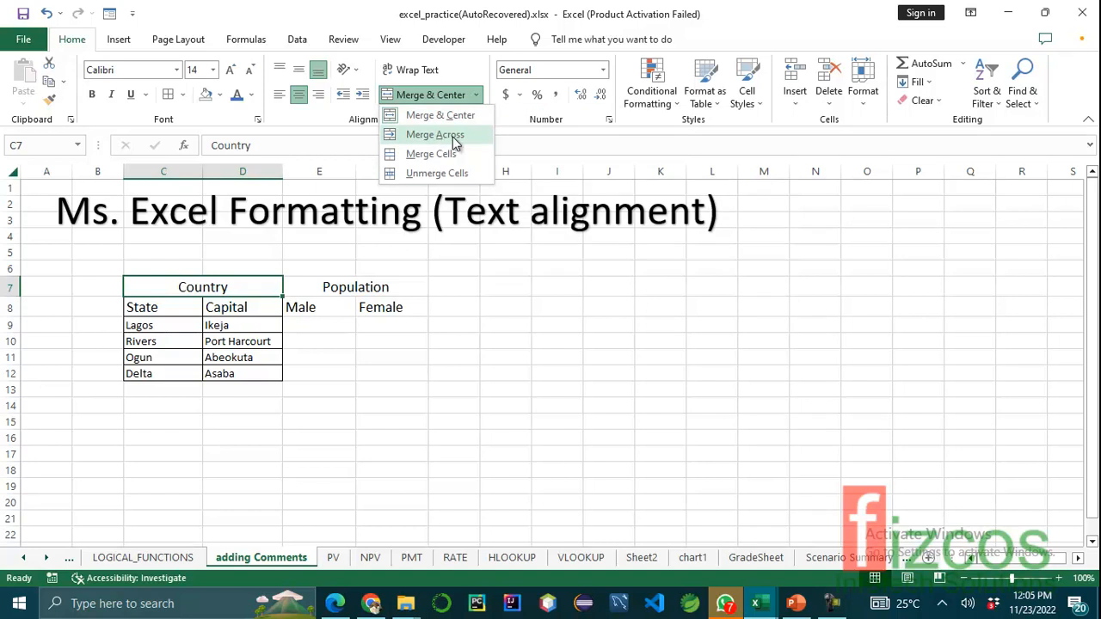
{"action": "left_click", "coordinate": [454, 138]}
{"action": "left_click", "coordinate": [476, 96]}
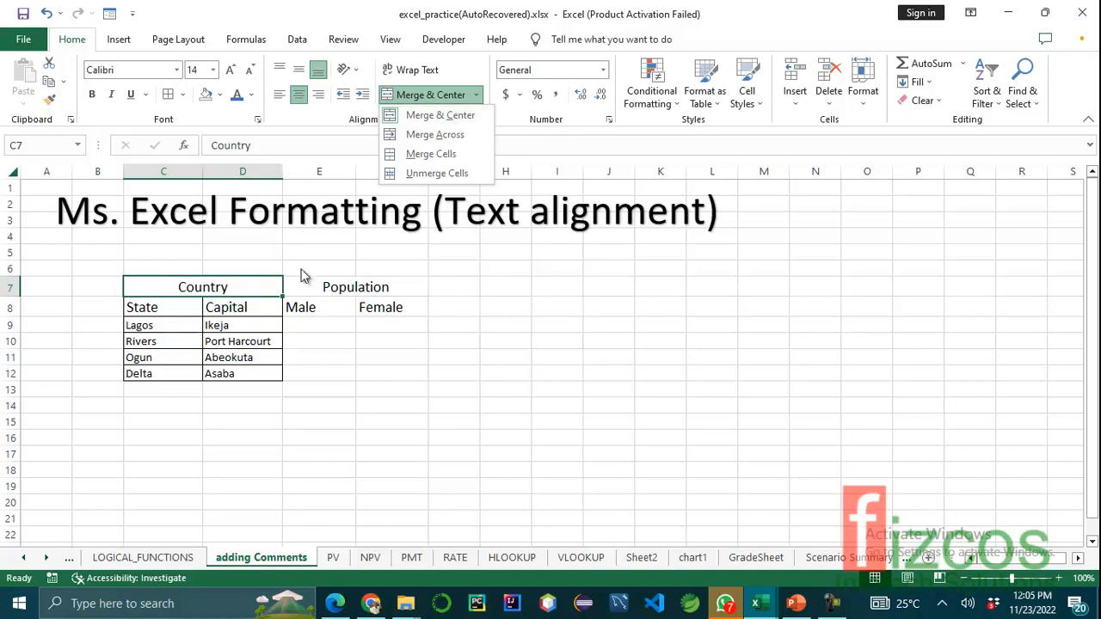
{"action": "left_click", "coordinate": [204, 286]}
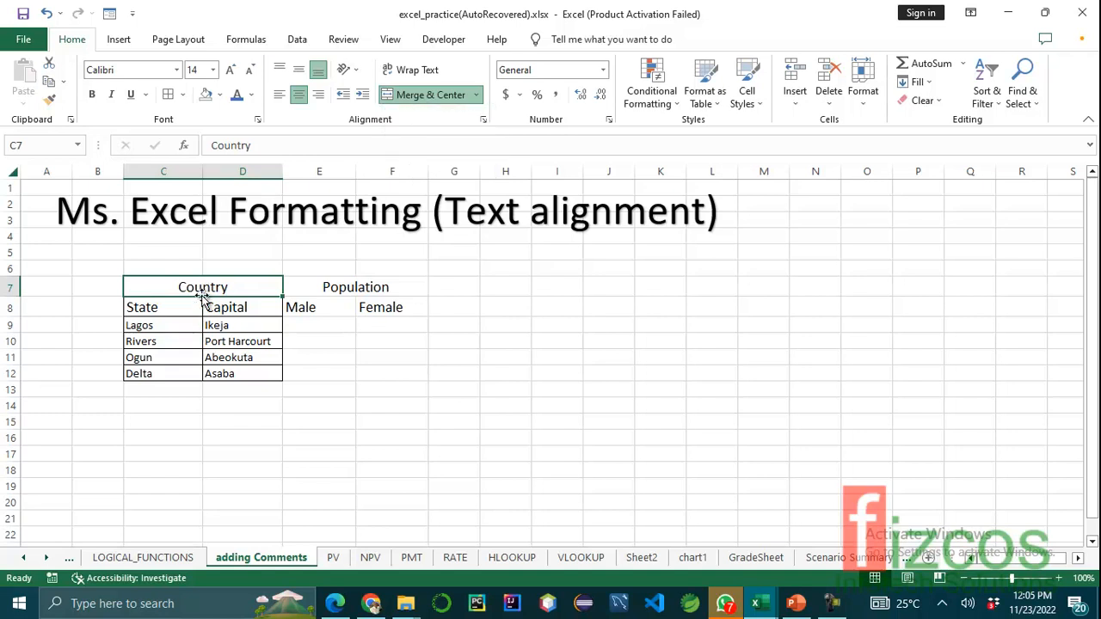
Apply all borders to the Population block in E7:F12, including its headings.
{"action": "left_click", "coordinate": [368, 288]}
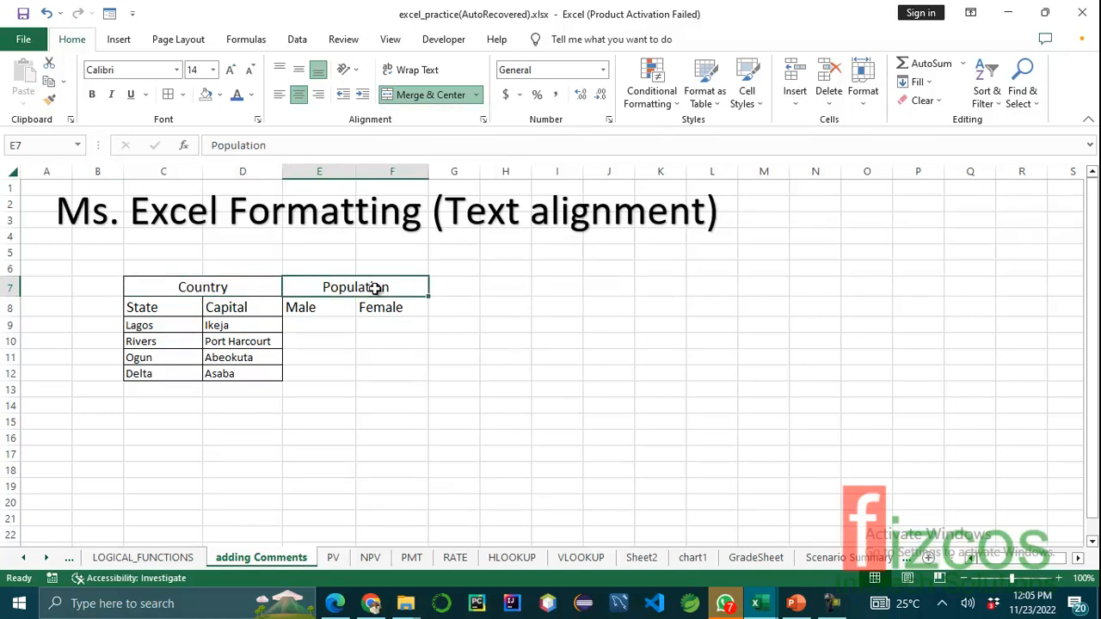
{"action": "left_click_drag", "start_coordinate": [364, 286], "coordinate": [389, 377]}
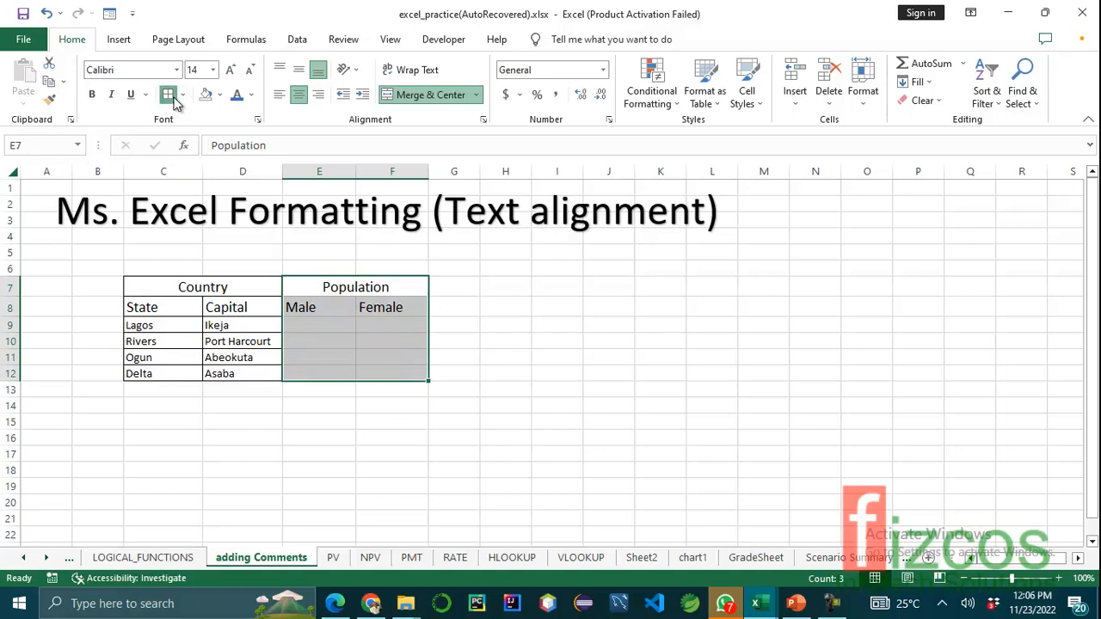
{"action": "left_click", "coordinate": [372, 327]}
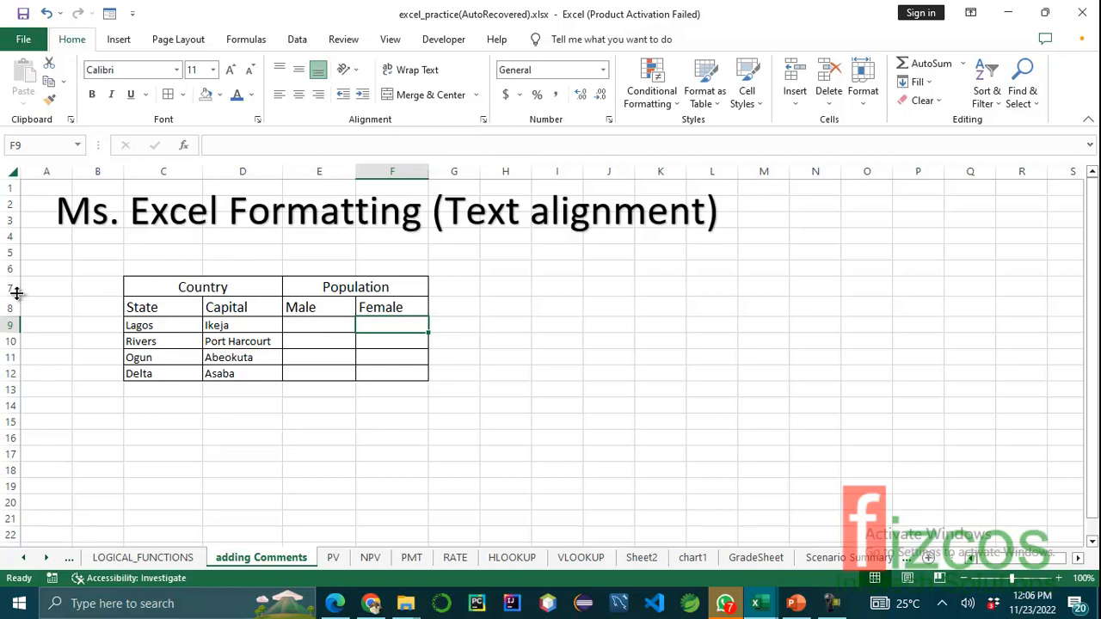
Increase the height of row 7 and try top alignment on the Country heading, finishing with it middle-aligned vertically.
{"action": "left_click_drag", "start_coordinate": [16, 293], "coordinate": [16, 318]}
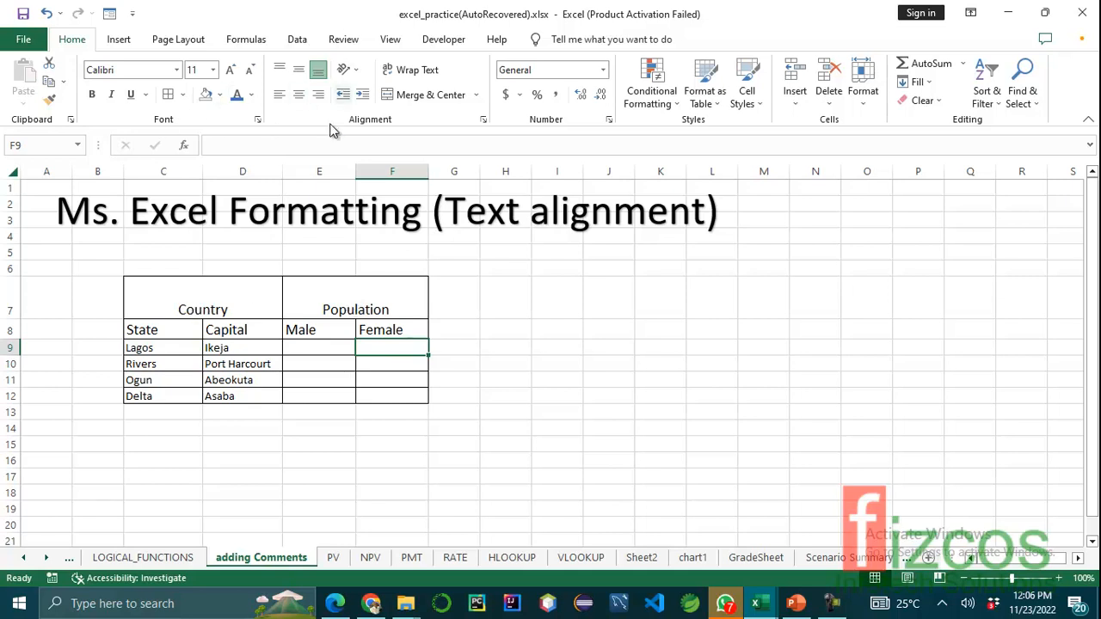
{"action": "left_click", "coordinate": [320, 74]}
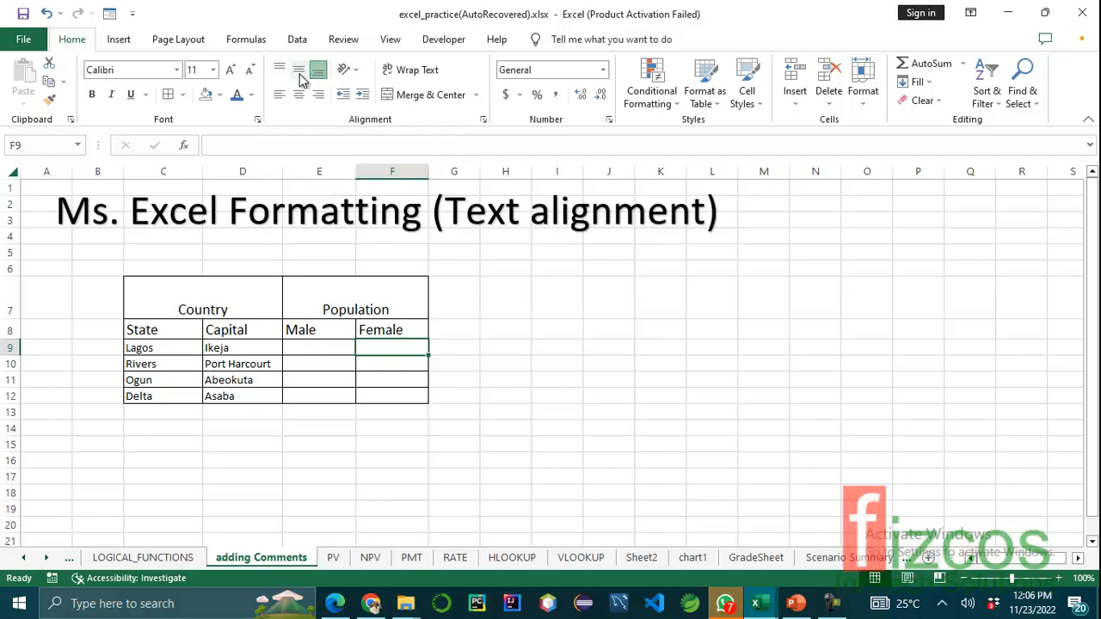
{"action": "left_click", "coordinate": [204, 306]}
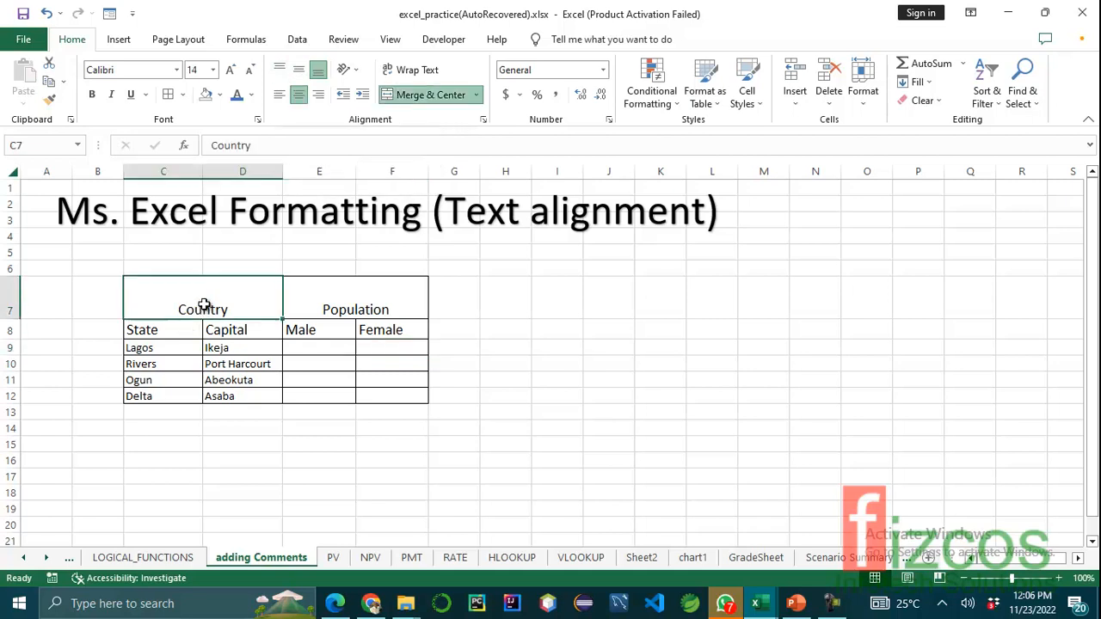
{"action": "left_click", "coordinate": [299, 70]}
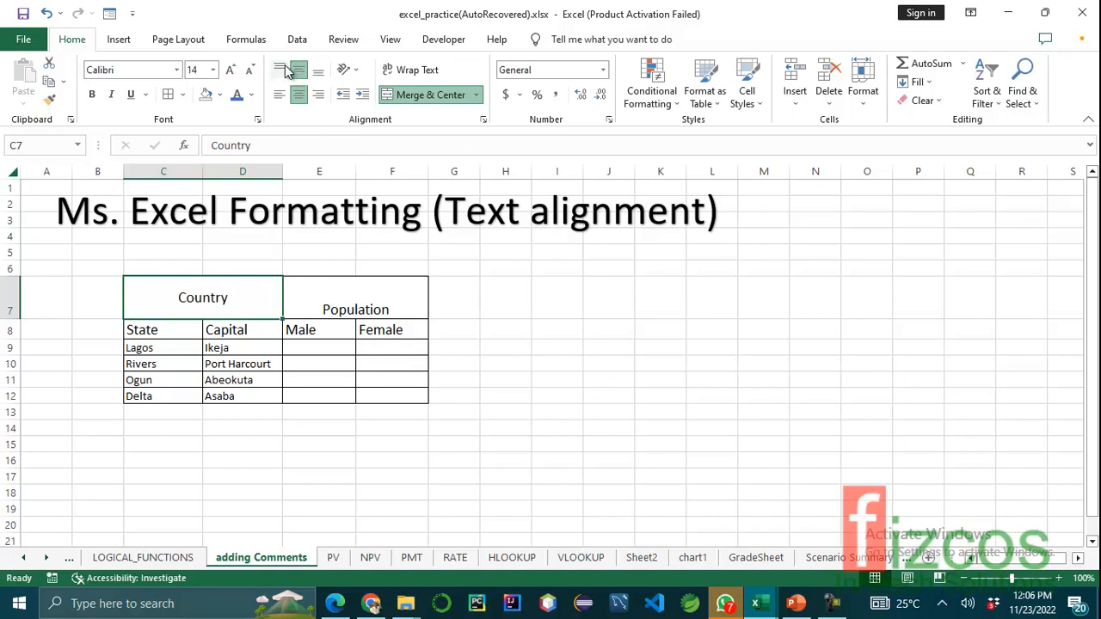
{"action": "left_click", "coordinate": [279, 70]}
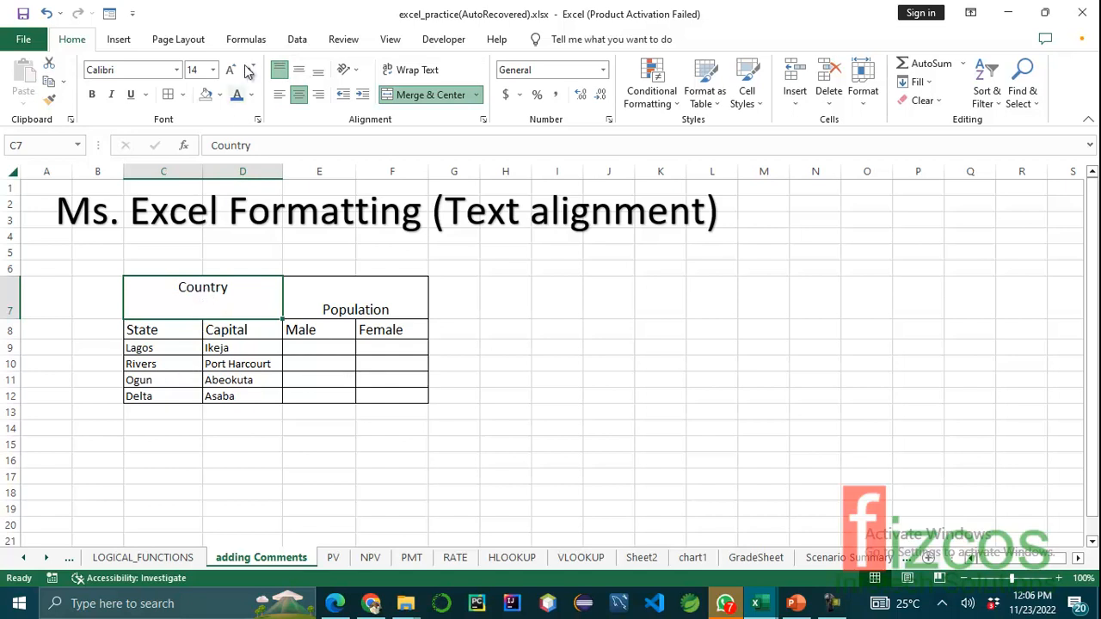
{"action": "left_click", "coordinate": [301, 72]}
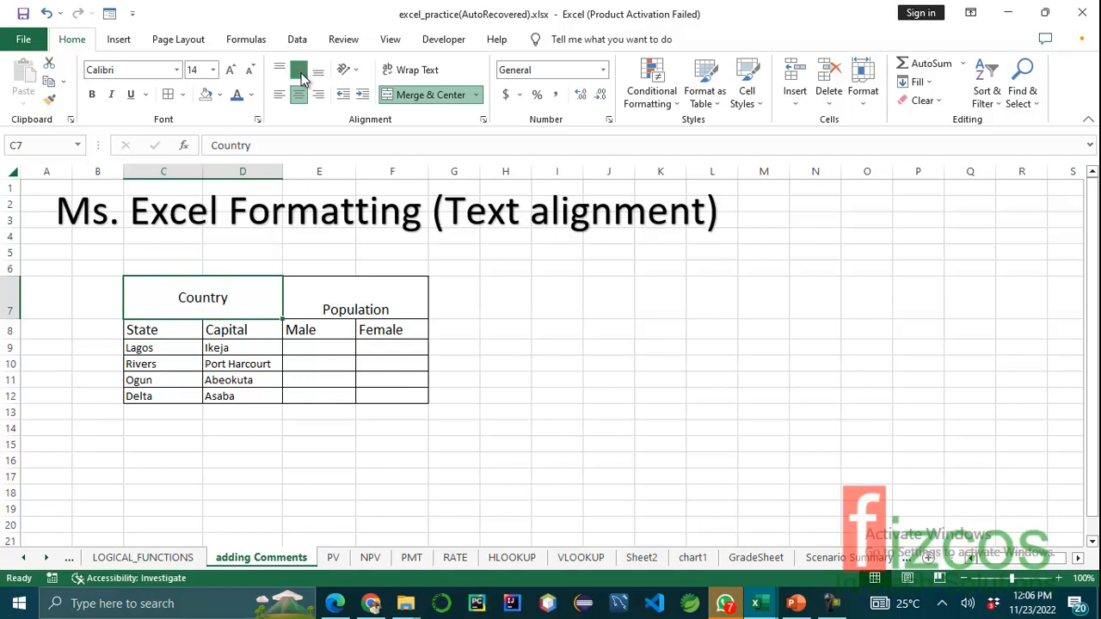
Try top alignment on the Population heading in E7:F7, finishing with it middle-aligned vertically.
{"action": "left_click", "coordinate": [370, 309]}
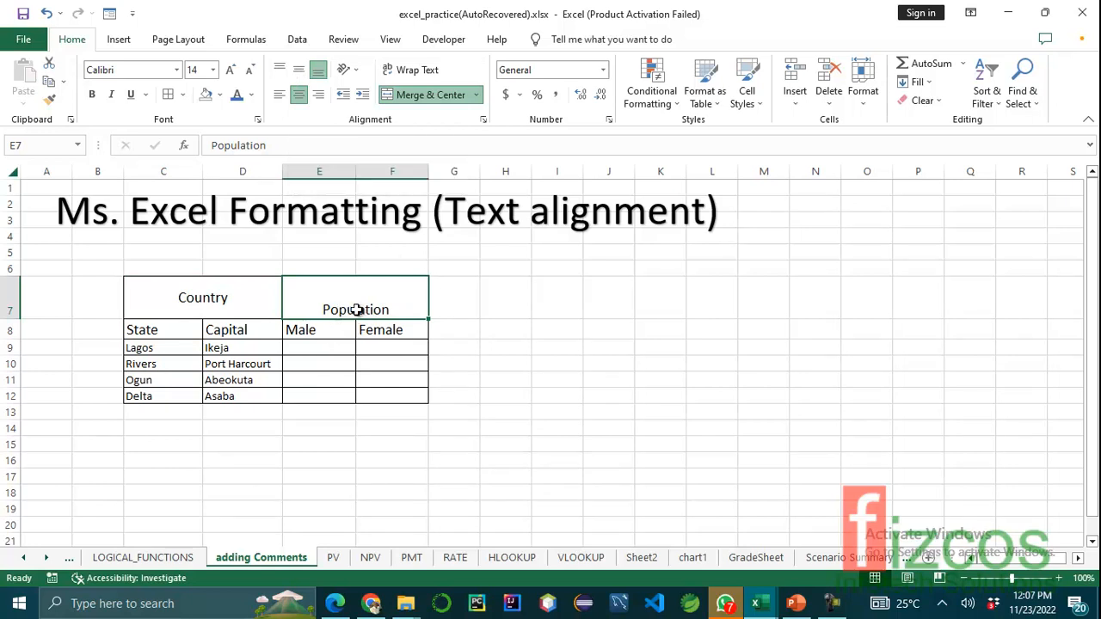
{"action": "left_click", "coordinate": [279, 71]}
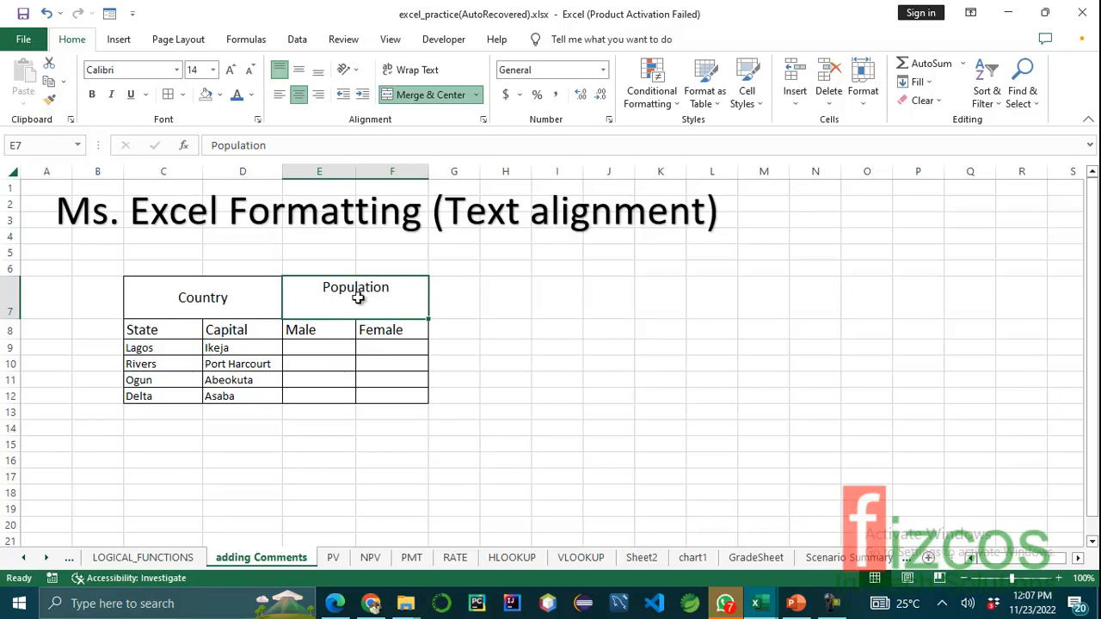
{"action": "left_click", "coordinate": [298, 70]}
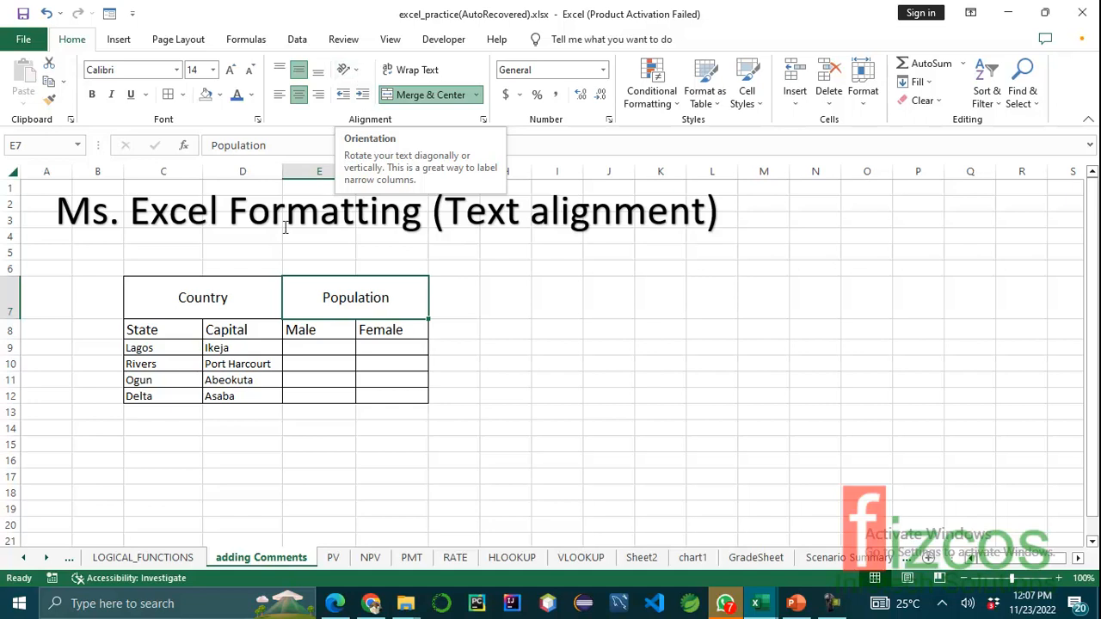
Widen column D slightly and narrow column C to roughly fit its State heading.
{"action": "mouse_move", "coordinate": [283, 171]}
{"action": "left_mouse_down"}
{"action": "mouse_move", "coordinate": [258, 171]}
{"action": "mouse_move", "coordinate": [292, 171]}
{"action": "left_mouse_up"}
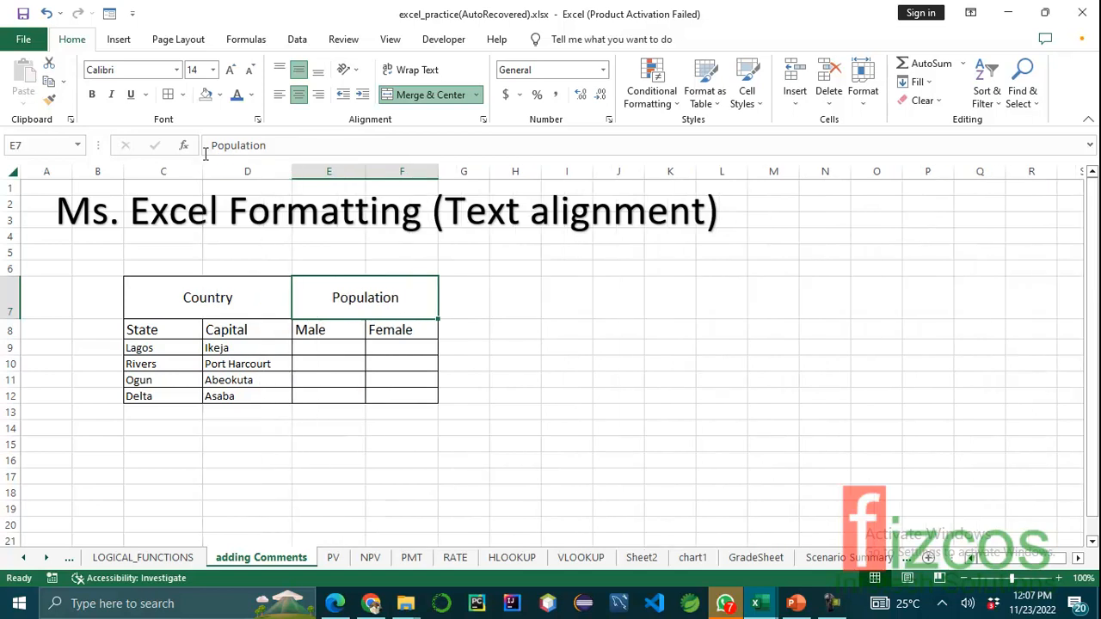
{"action": "left_click_drag", "start_coordinate": [203, 171], "coordinate": [166, 191]}
Try the Angle Counterclockwise and Angle Clockwise orientations on the Country heading, making row 7 slightly taller to fit the text.
{"action": "left_click", "coordinate": [191, 303]}
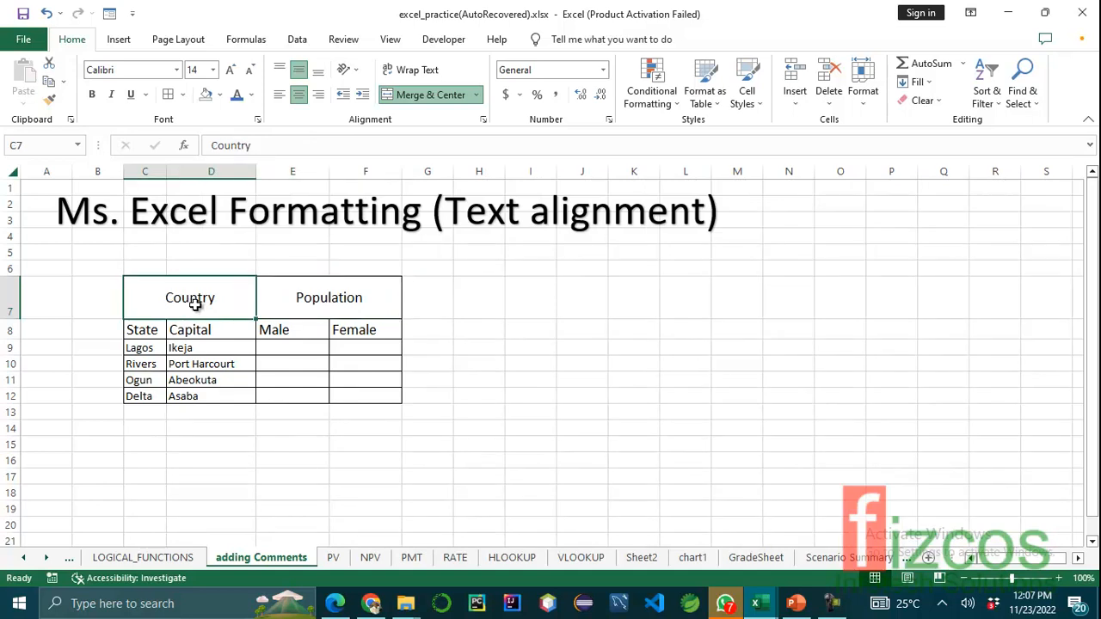
{"action": "left_click", "coordinate": [354, 73]}
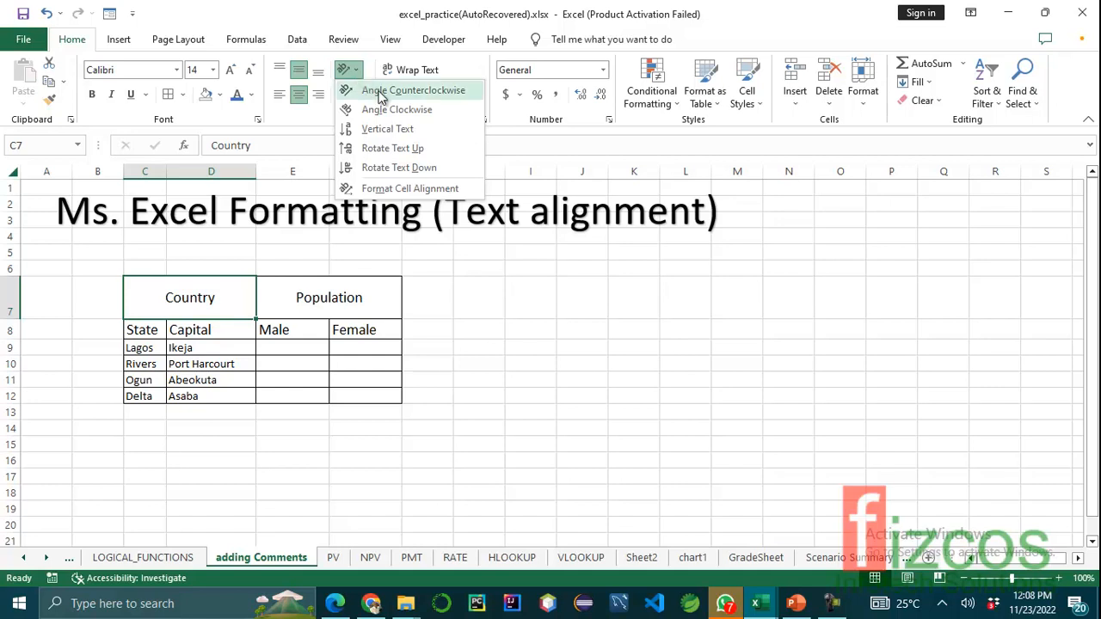
{"action": "left_click", "coordinate": [379, 91]}
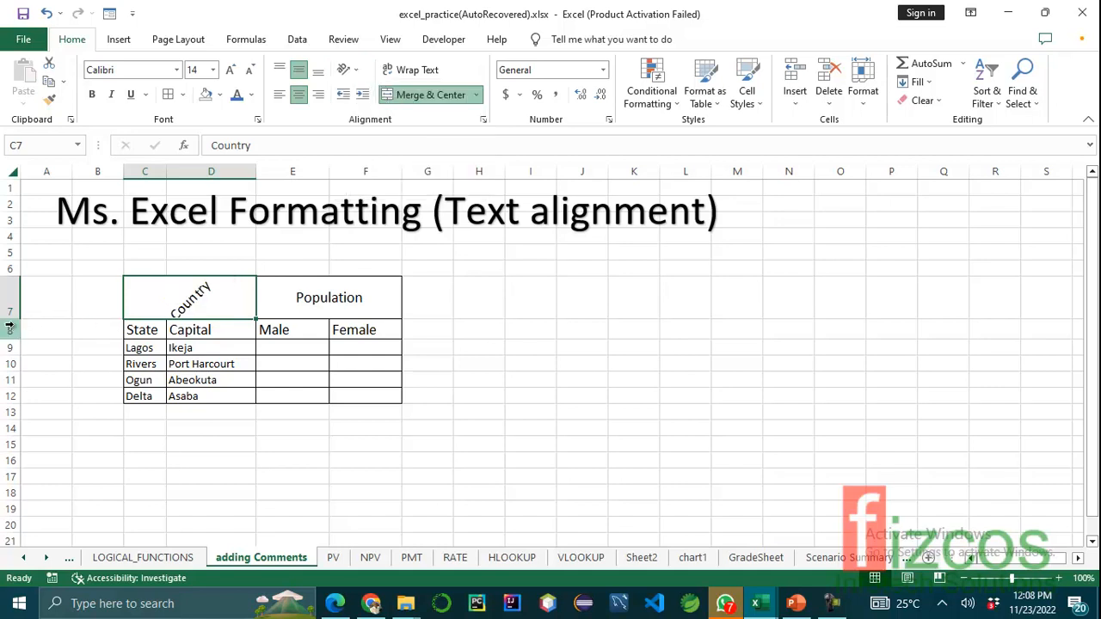
{"action": "left_click_drag", "start_coordinate": [17, 320], "coordinate": [17, 334]}
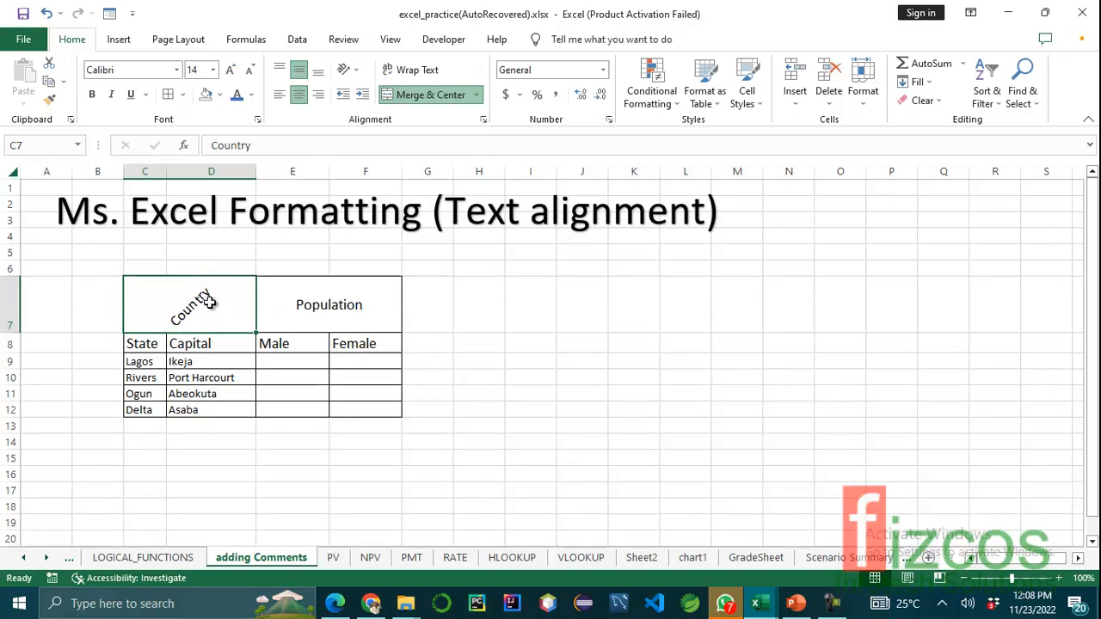
{"action": "left_click", "coordinate": [348, 69]}
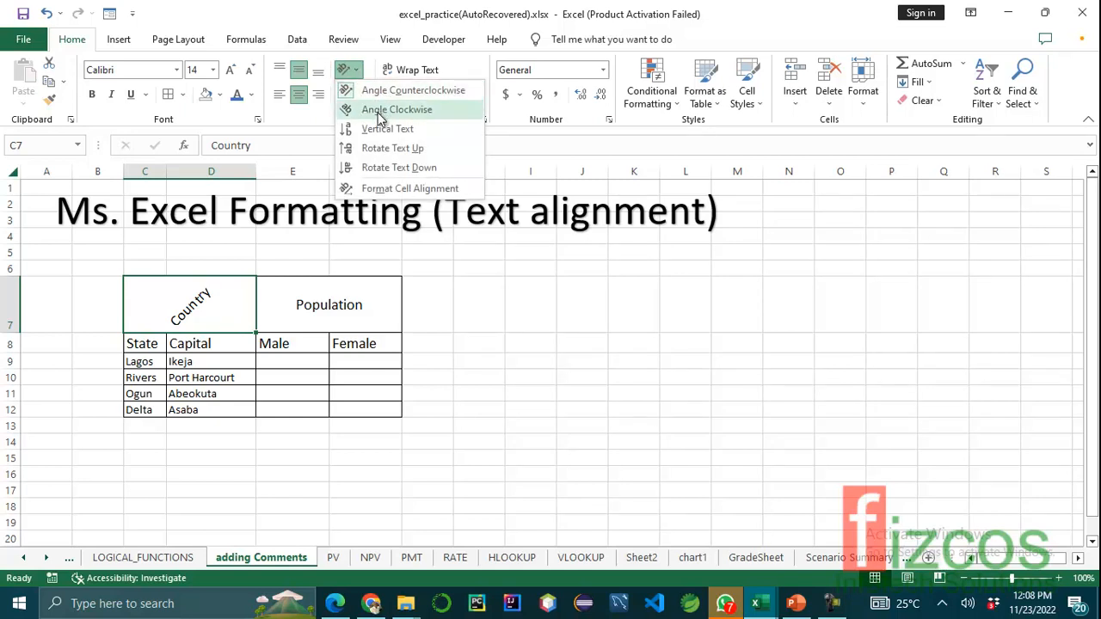
{"action": "left_click", "coordinate": [380, 111]}
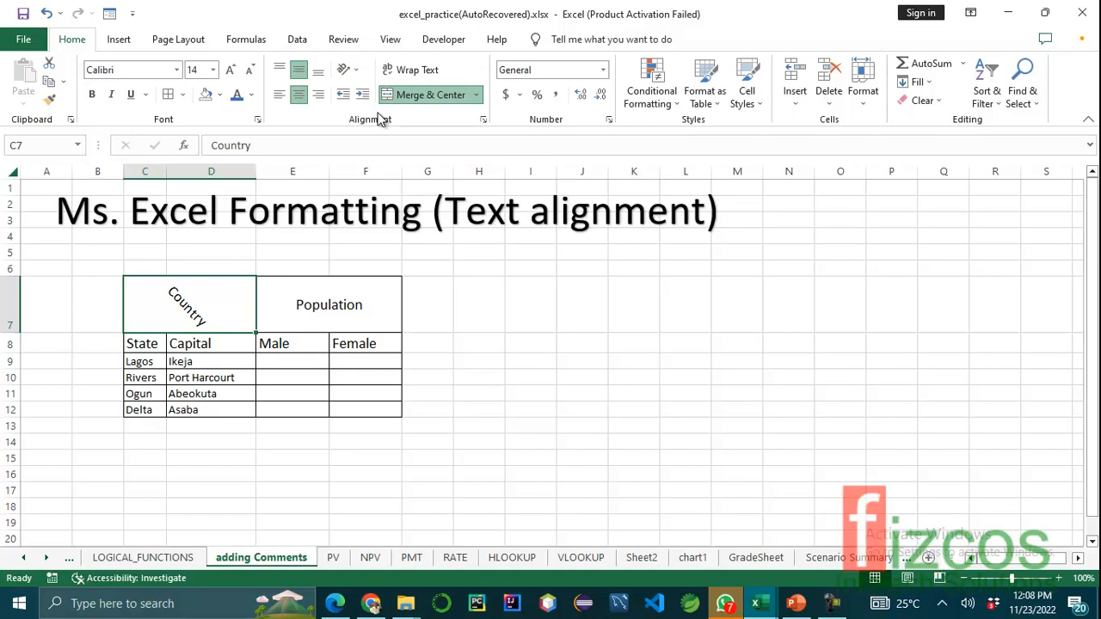
Set the Country heading to Vertical Text and make row 7 tall enough to show every stacked letter.
{"action": "left_click", "coordinate": [346, 69]}
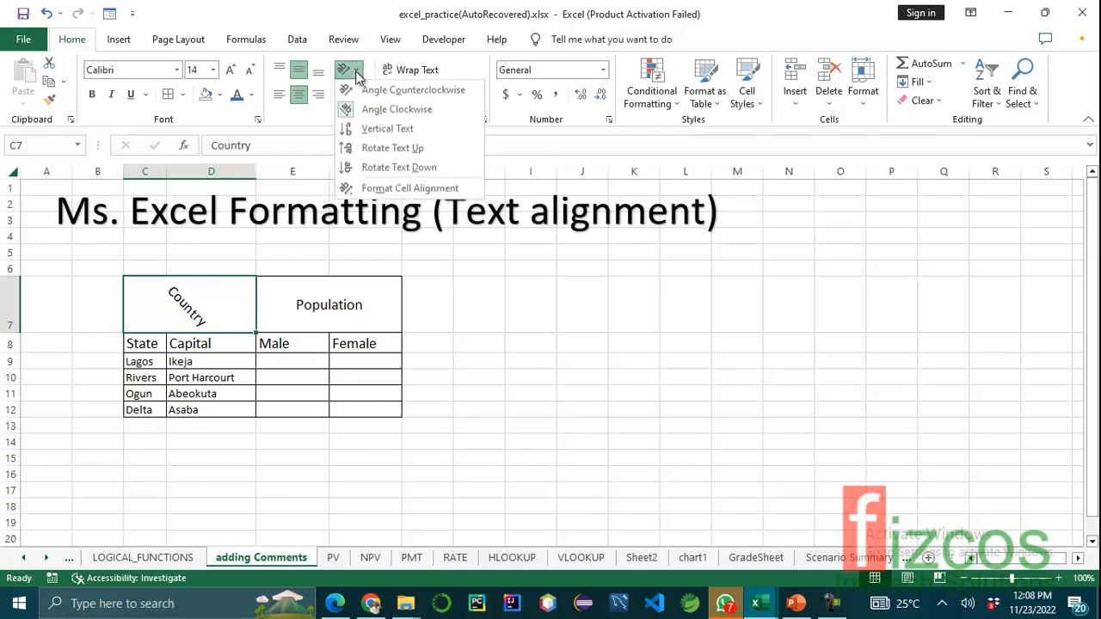
{"action": "left_click", "coordinate": [381, 130]}
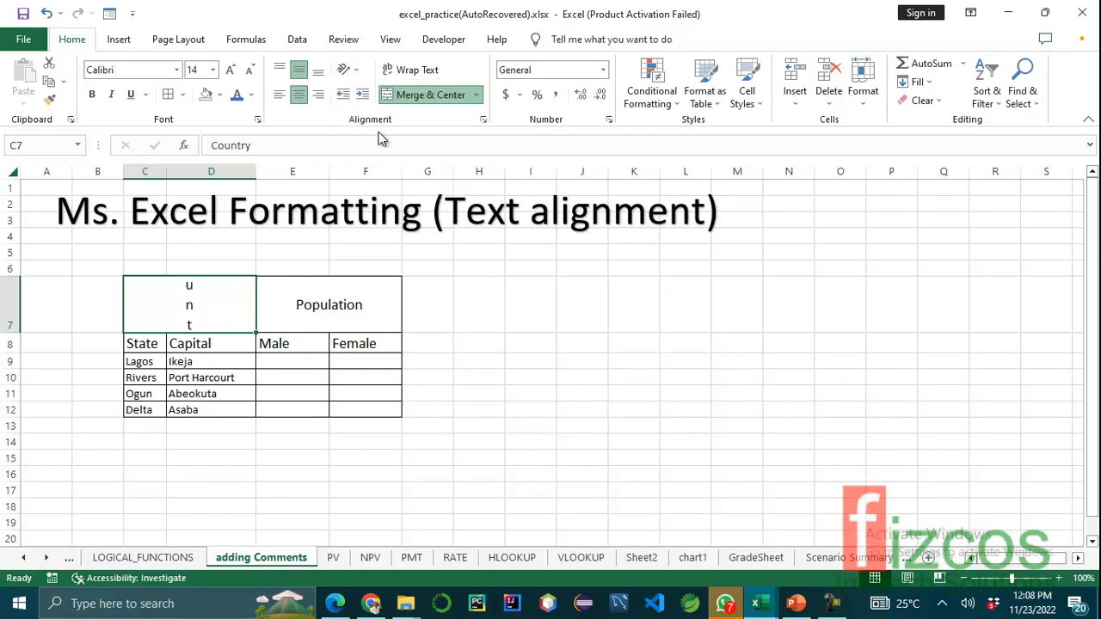
{"action": "left_click_drag", "start_coordinate": [15, 336], "coordinate": [13, 426]}
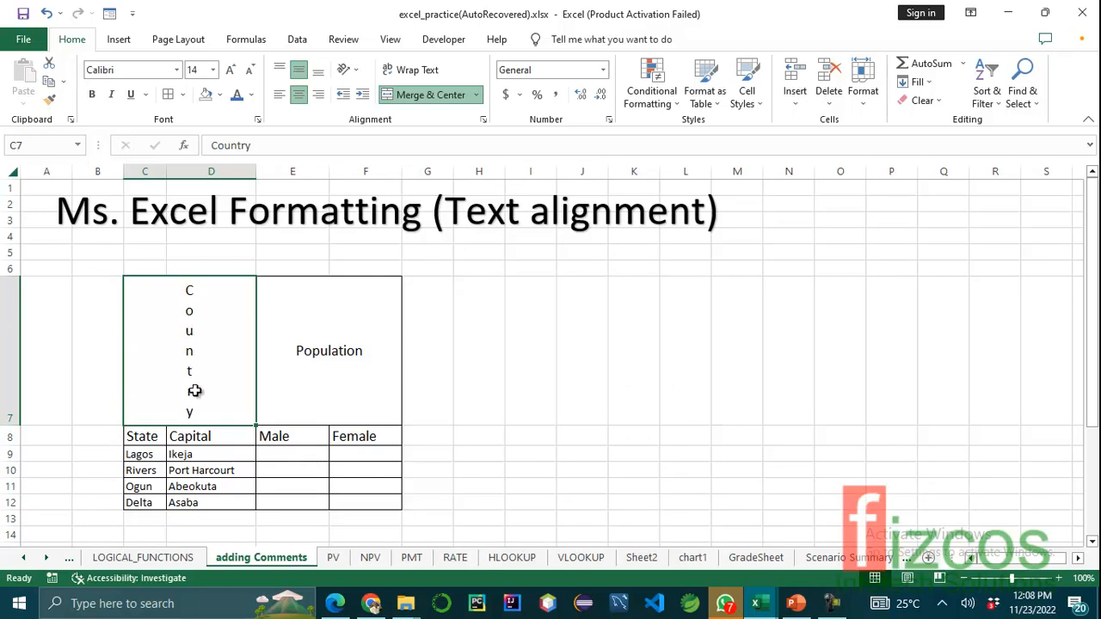
Try Rotate Text Up and Rotate Text Down on the Country heading, finishing with Angle Counterclockwise.
{"action": "left_click", "coordinate": [349, 70]}
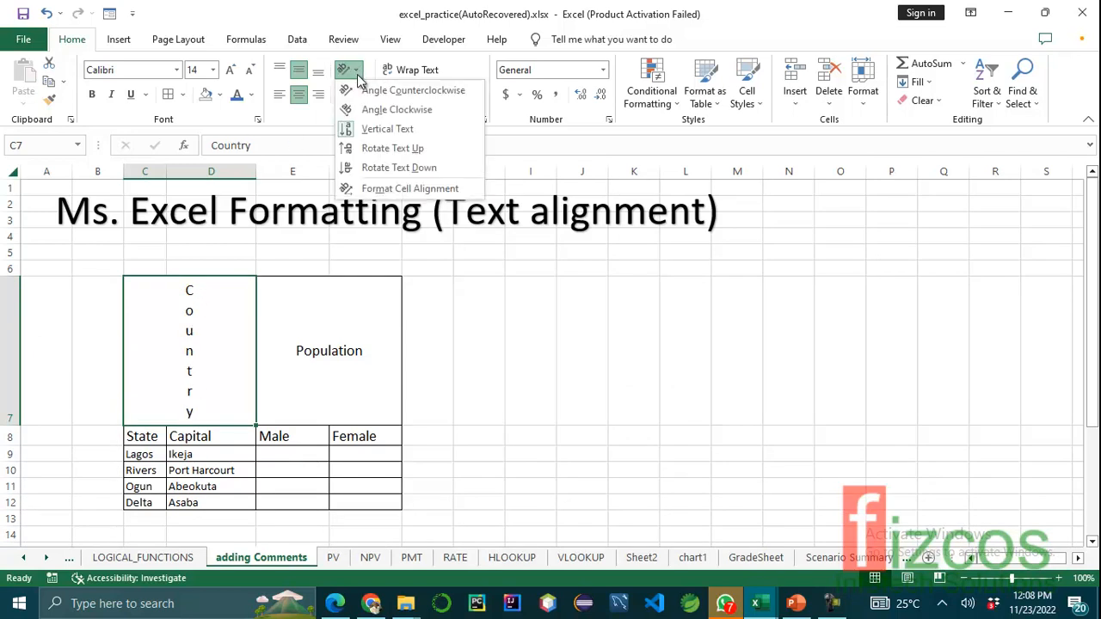
{"action": "left_click", "coordinate": [376, 149]}
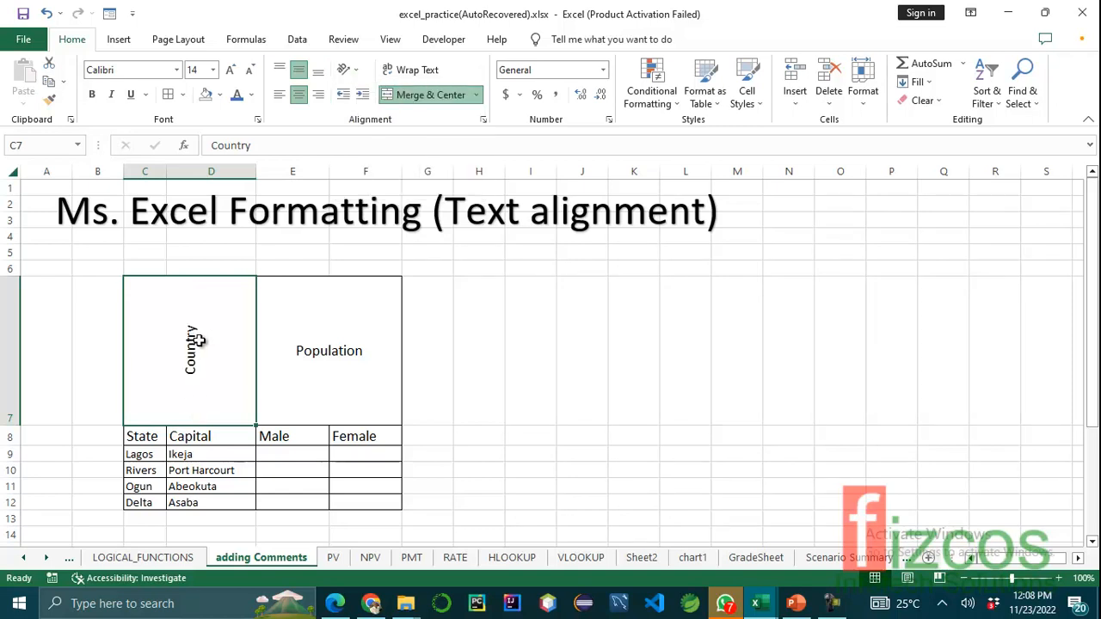
{"action": "left_click", "coordinate": [348, 70]}
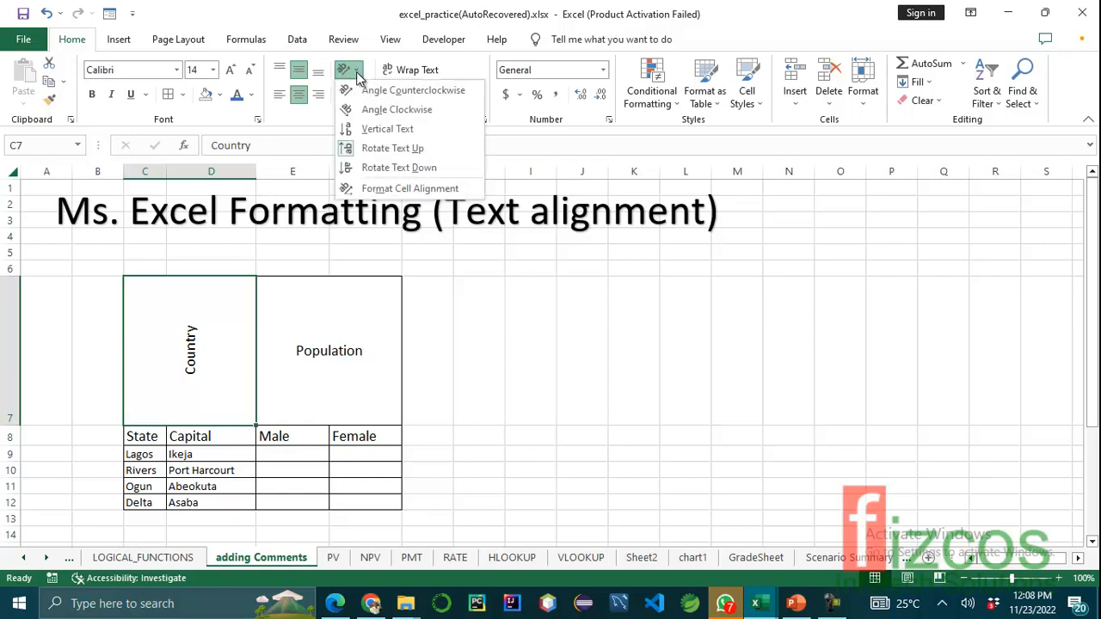
{"action": "left_click", "coordinate": [370, 169]}
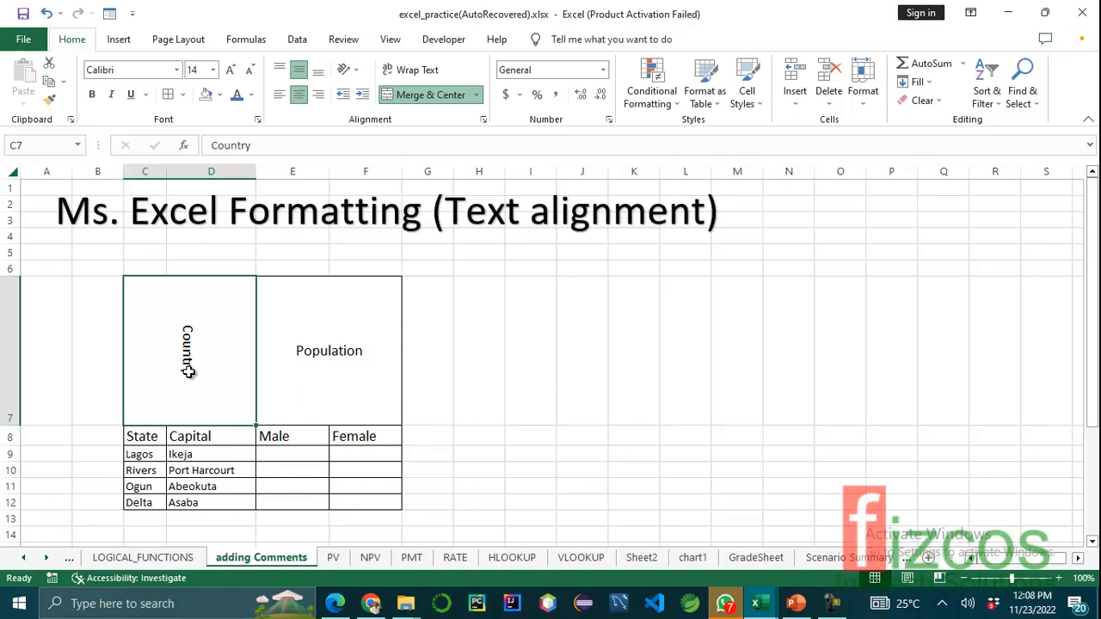
{"action": "left_click", "coordinate": [354, 73]}
{"action": "left_click", "coordinate": [387, 90]}
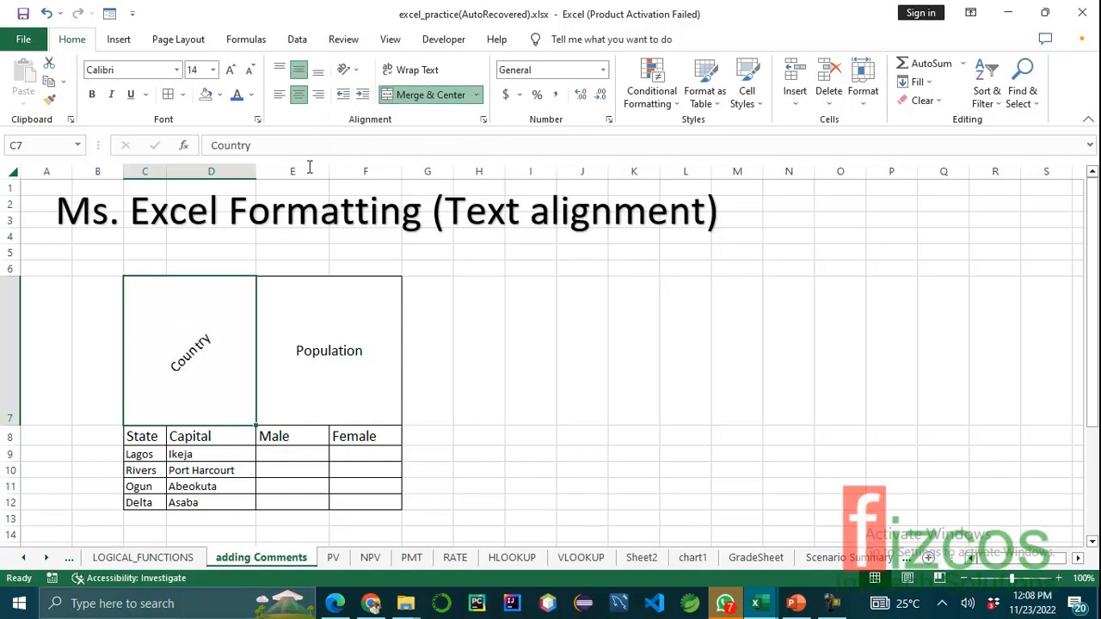
{"action": "left_click", "coordinate": [346, 74]}
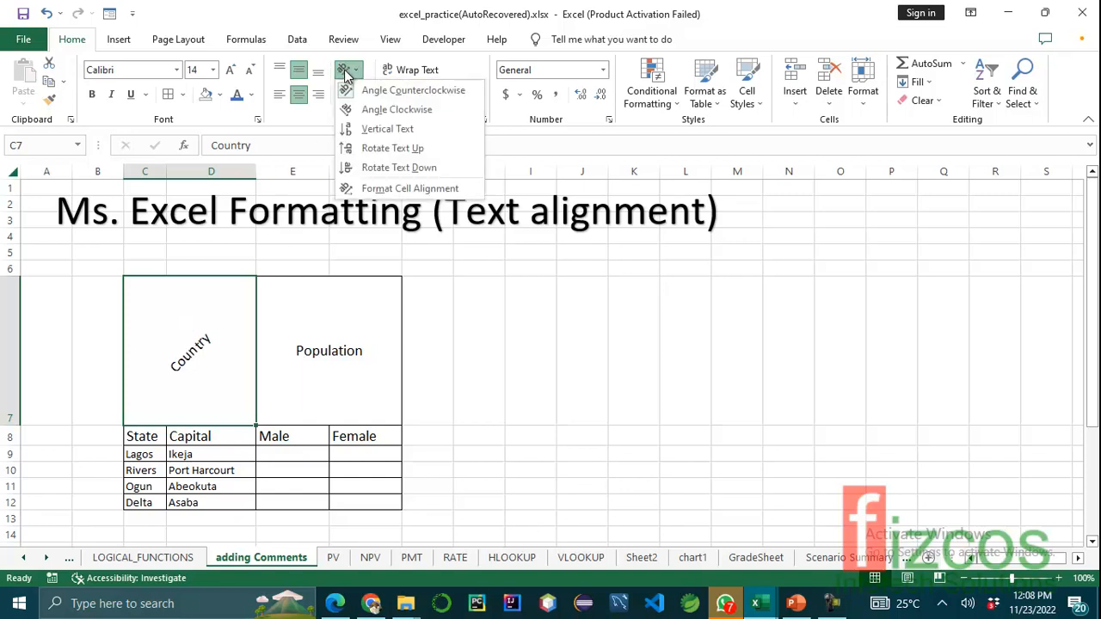
{"action": "left_click", "coordinate": [388, 188]}
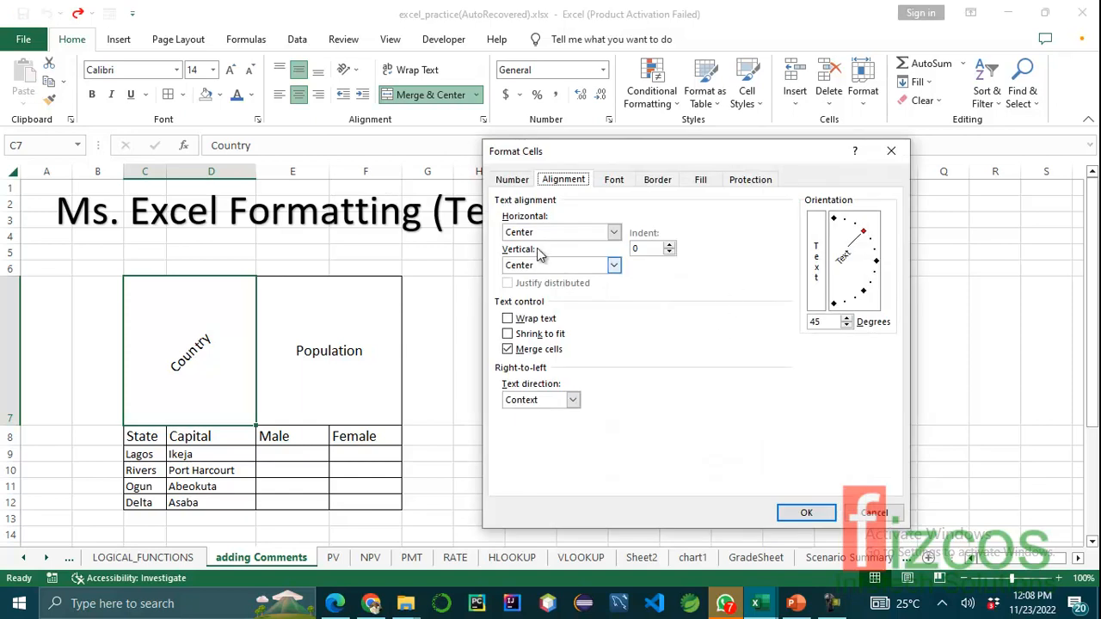
{"action": "left_click", "coordinate": [902, 150]}
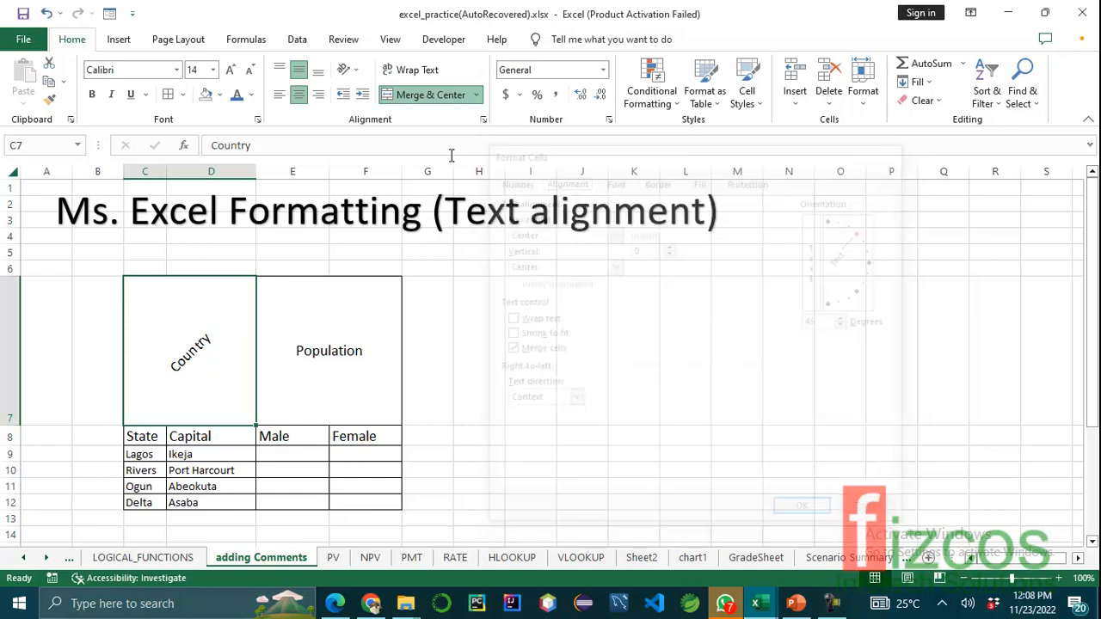
{"action": "left_click", "coordinate": [352, 70]}
{"action": "left_click", "coordinate": [478, 83]}
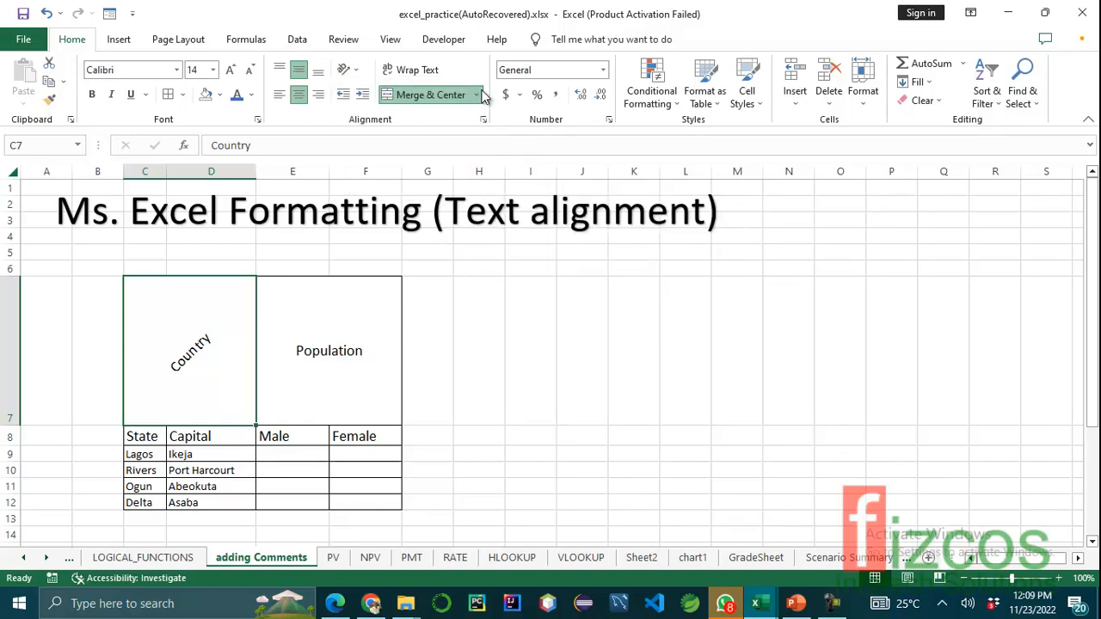
Set the Country heading's text orientation to 0 degrees in the cell alignment settings.
{"action": "left_click", "coordinate": [483, 120]}
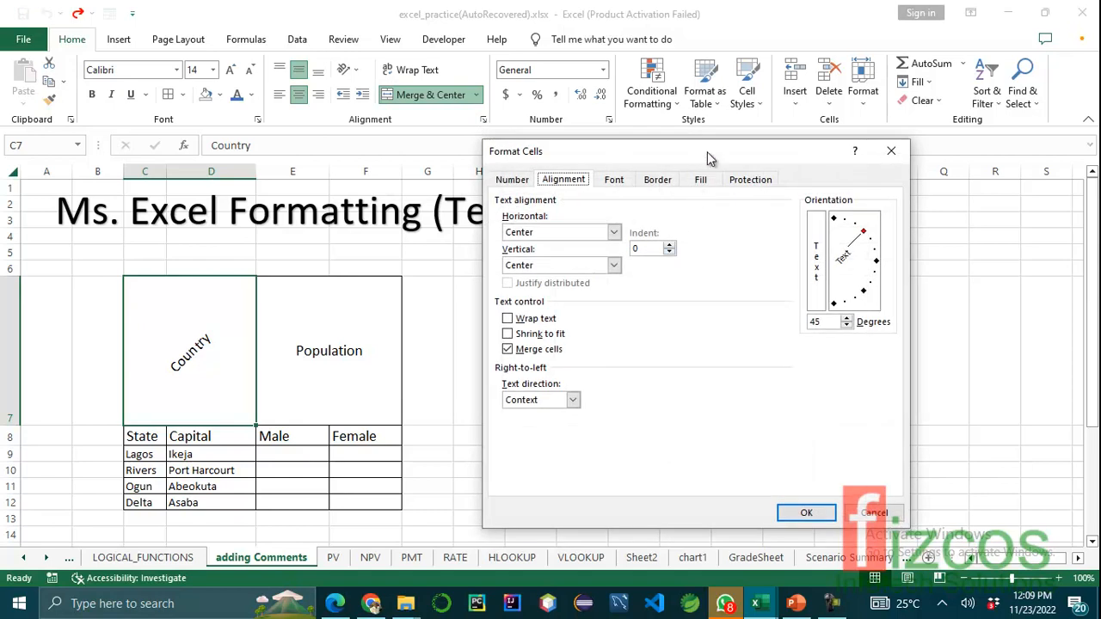
{"action": "left_click_drag", "start_coordinate": [718, 156], "coordinate": [773, 104]}
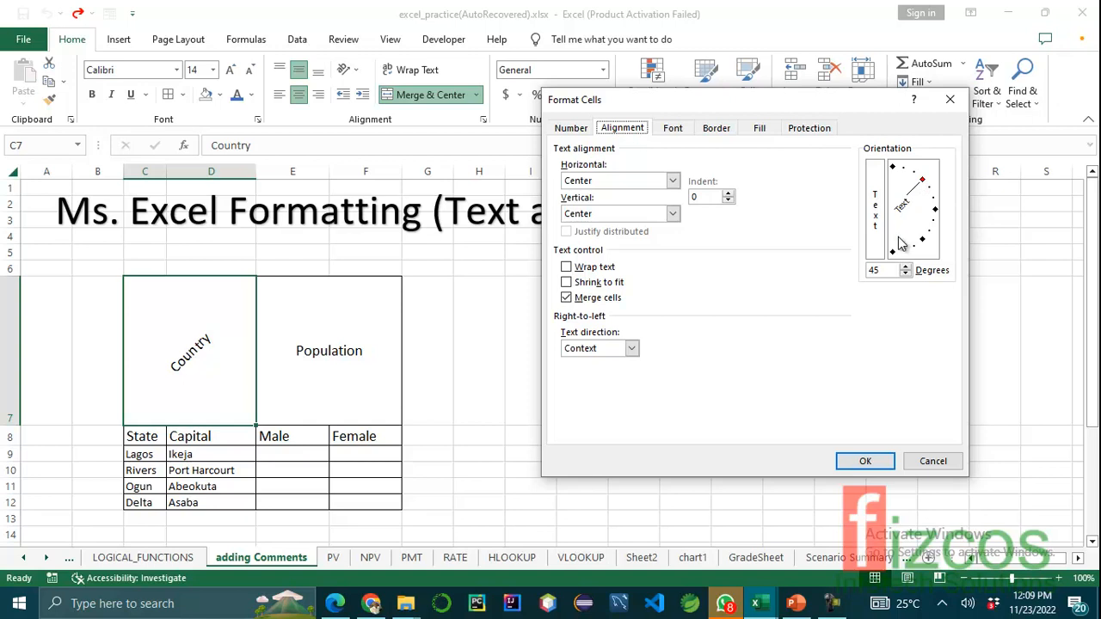
{"action": "left_click", "coordinate": [927, 189]}
{"action": "left_click_drag", "start_coordinate": [927, 189], "coordinate": [937, 212]}
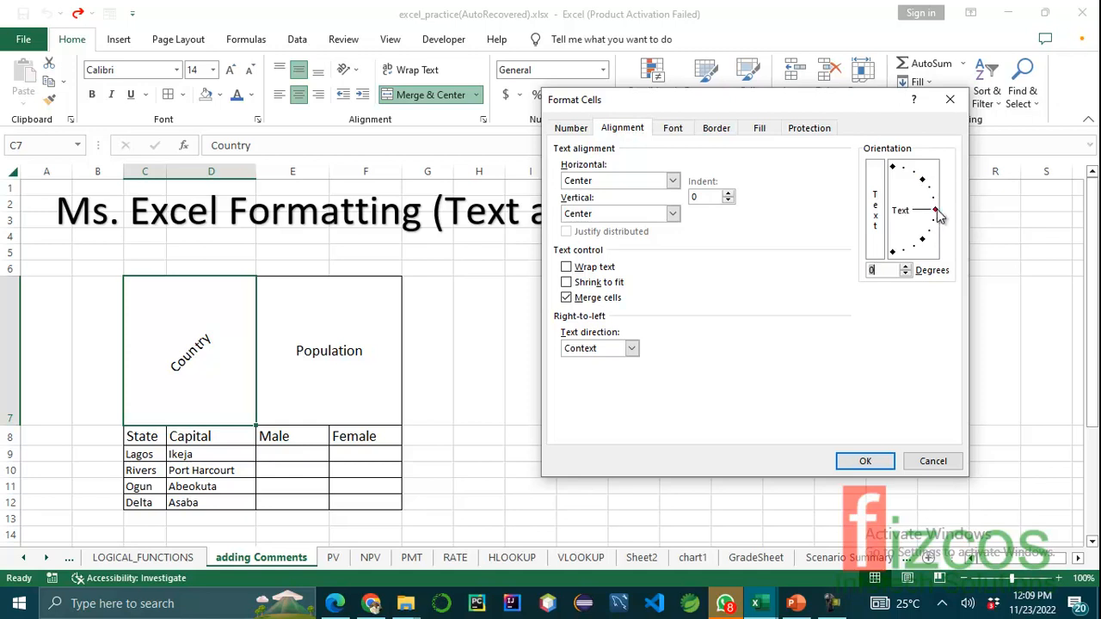
{"action": "left_click", "coordinate": [865, 463]}
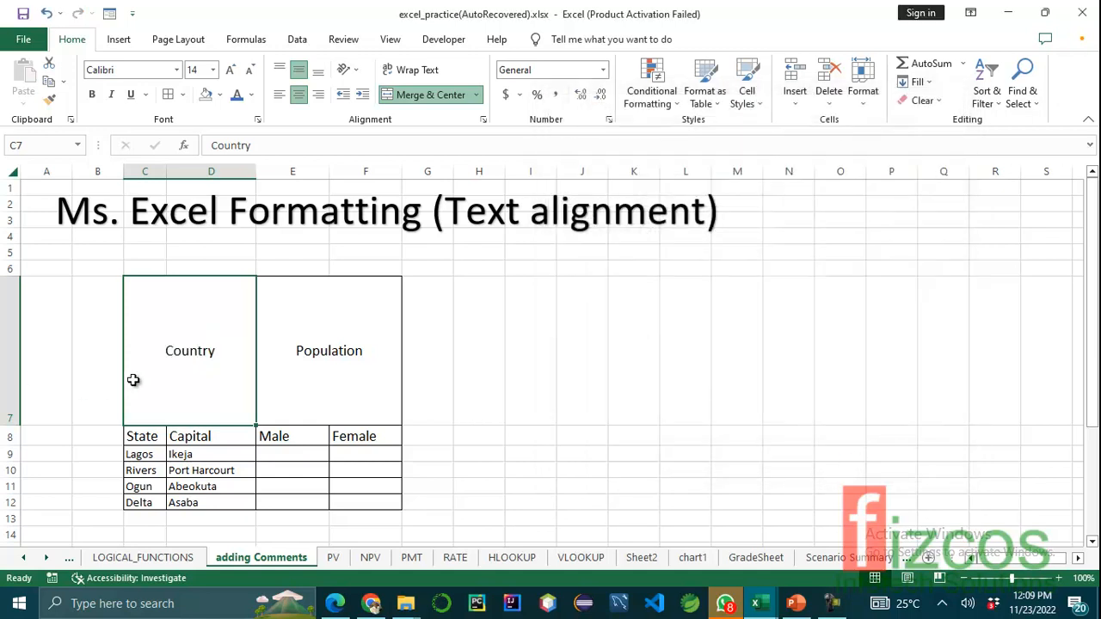
Auto-fit row 7's height and review the Country heading's font, border, fill, protection, number and alignment settings.
{"action": "double_click", "coordinate": [13, 425]}
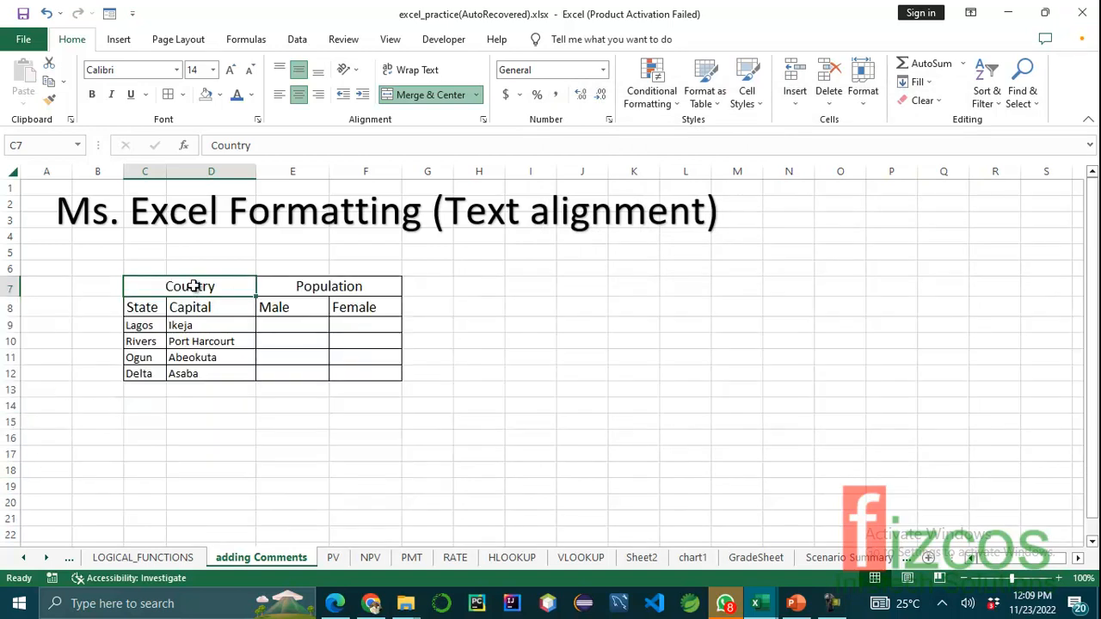
{"action": "left_click", "coordinate": [483, 124]}
{"action": "left_click_drag", "start_coordinate": [785, 103], "coordinate": [758, 128]}
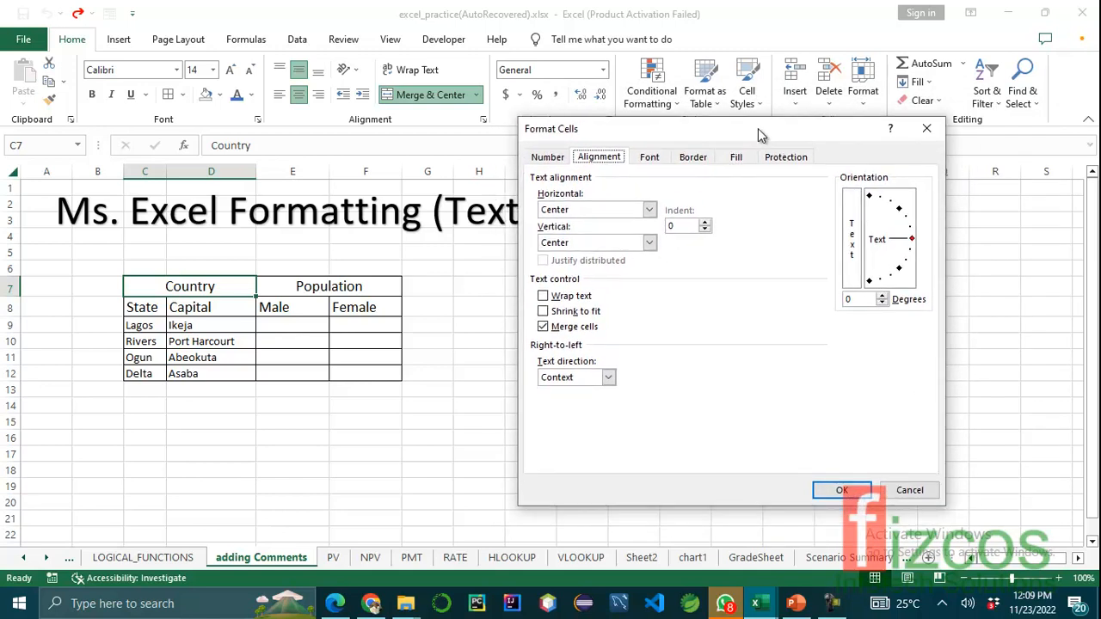
{"action": "left_click", "coordinate": [649, 158]}
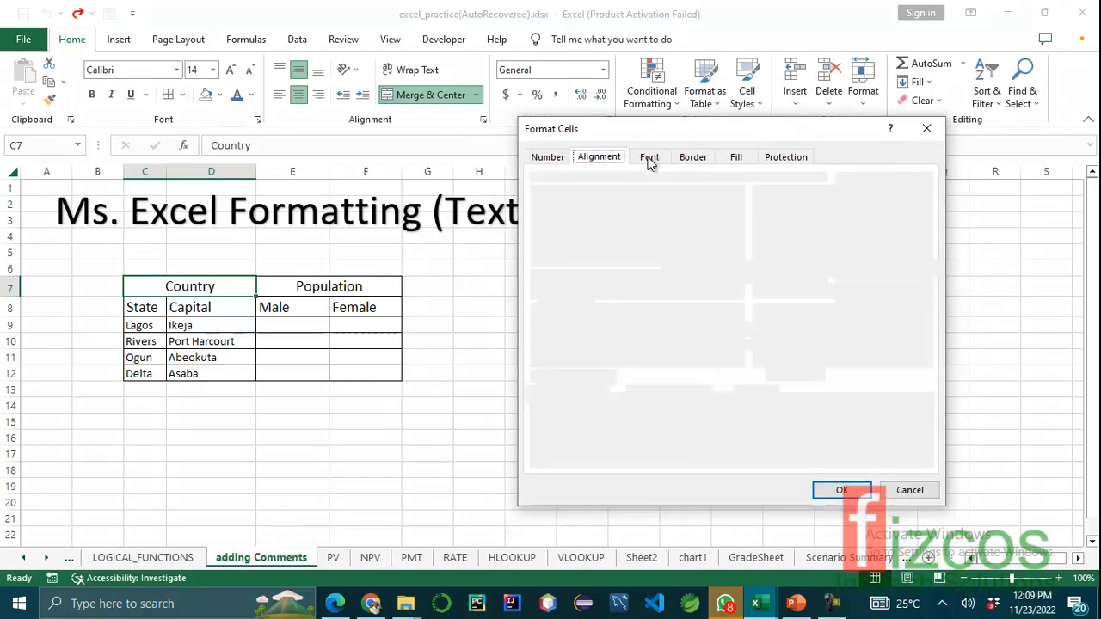
{"action": "left_click", "coordinate": [695, 158]}
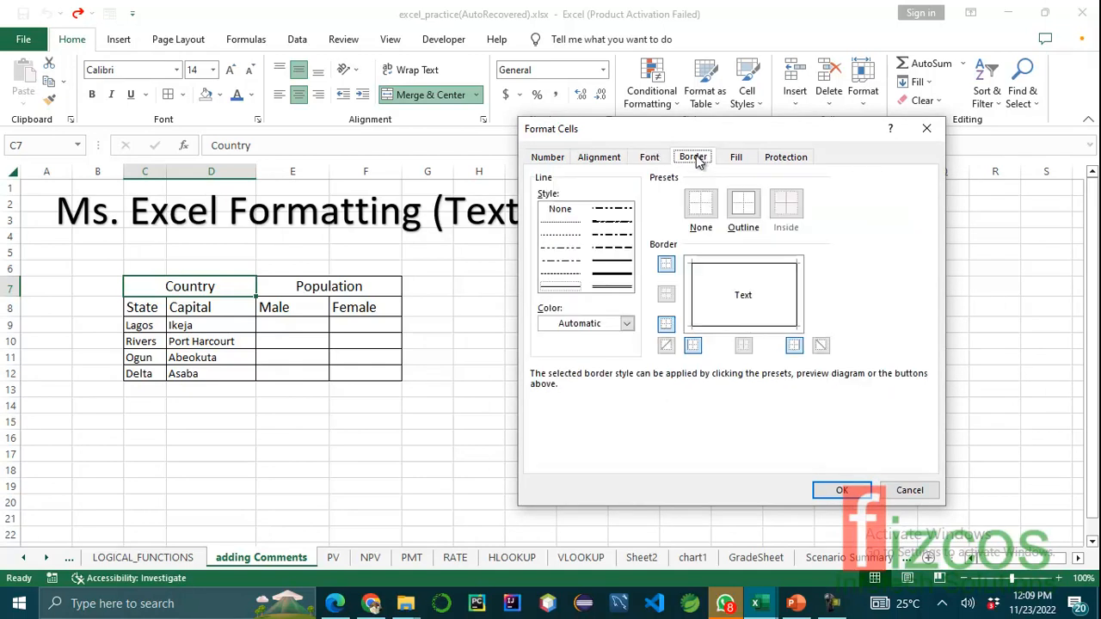
{"action": "left_click", "coordinate": [738, 158]}
{"action": "left_click", "coordinate": [775, 160]}
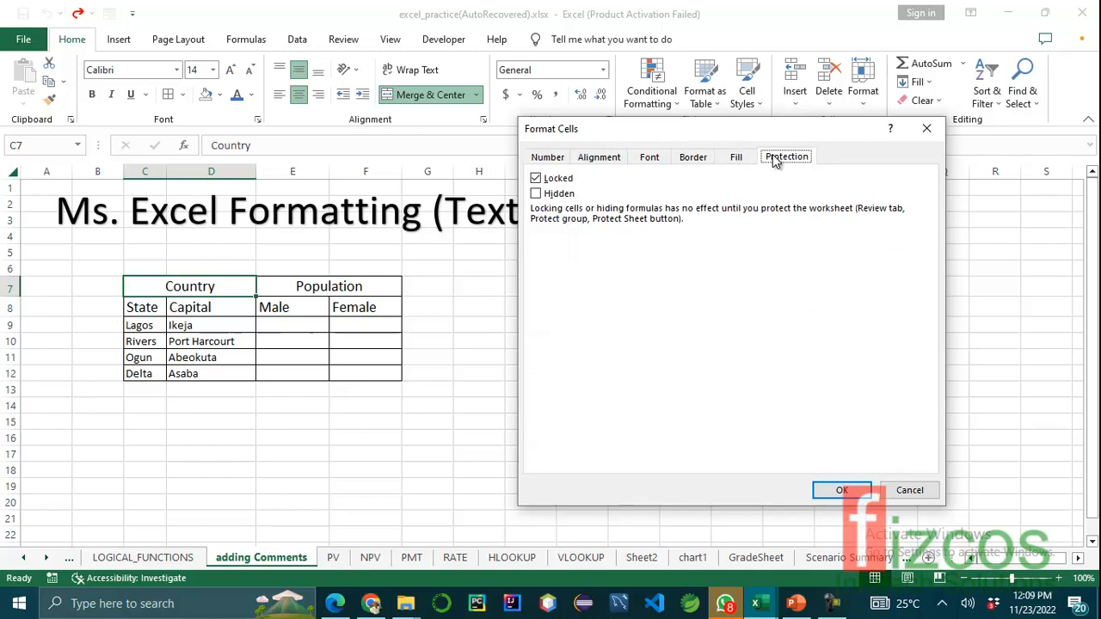
{"action": "left_click", "coordinate": [552, 160]}
{"action": "left_click", "coordinate": [598, 164]}
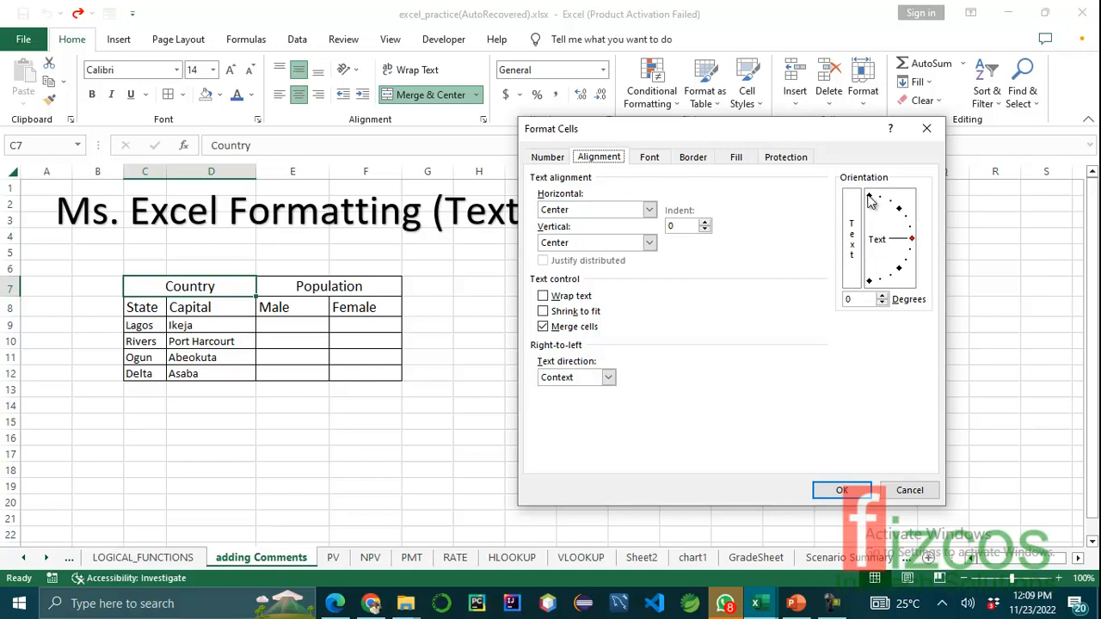
Set the Country heading's text orientation to -43 degrees and make row 7 tall enough to fit the slanted text.
{"action": "left_click", "coordinate": [914, 242]}
{"action": "left_click_drag", "start_coordinate": [915, 245], "coordinate": [910, 280]}
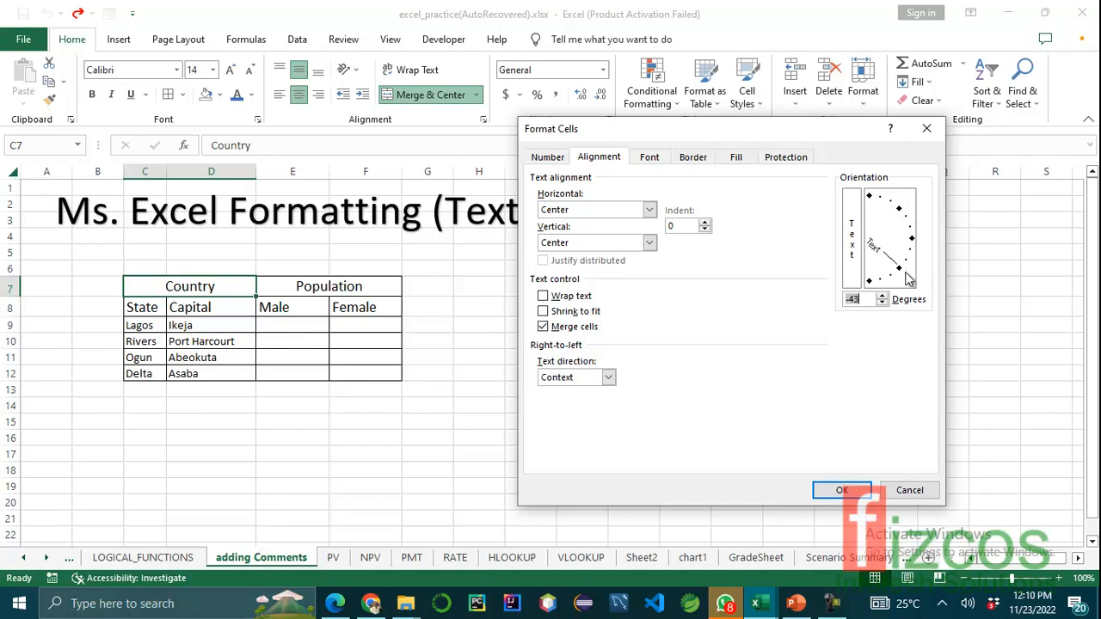
{"action": "left_click", "coordinate": [840, 489]}
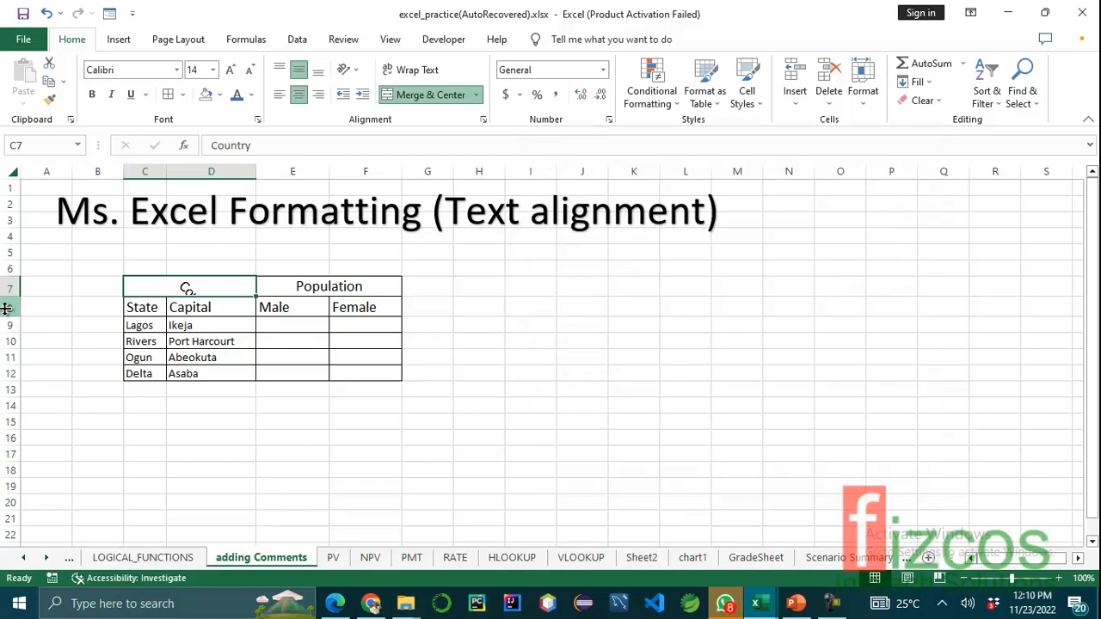
{"action": "left_click_drag", "start_coordinate": [13, 296], "coordinate": [15, 342]}
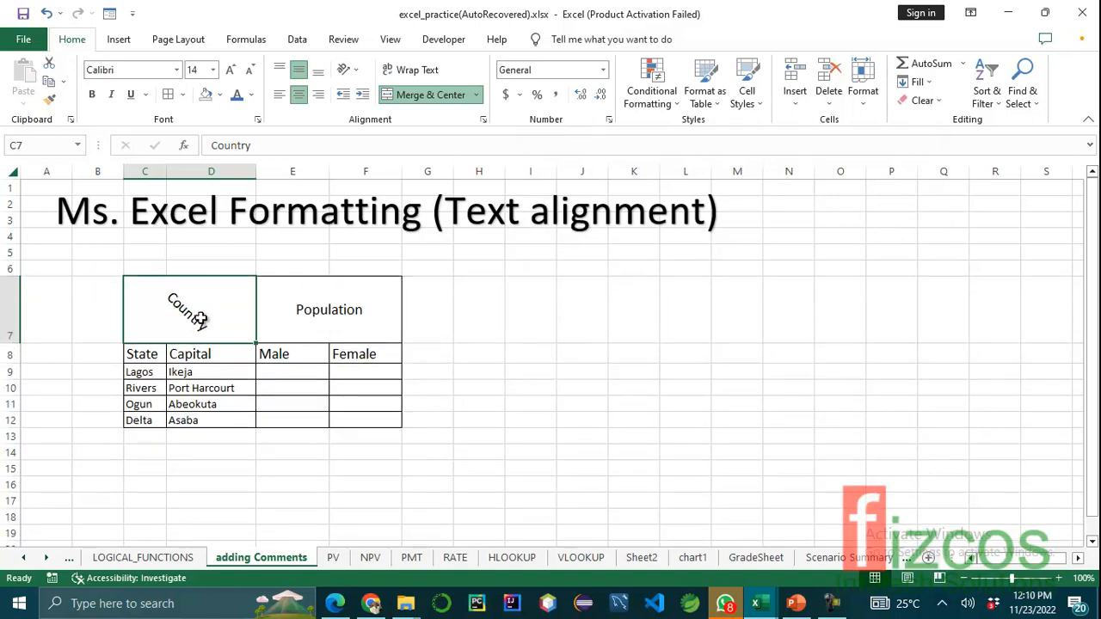
Reset the Country heading's text orientation to 0 degrees.
{"action": "left_click", "coordinate": [483, 120]}
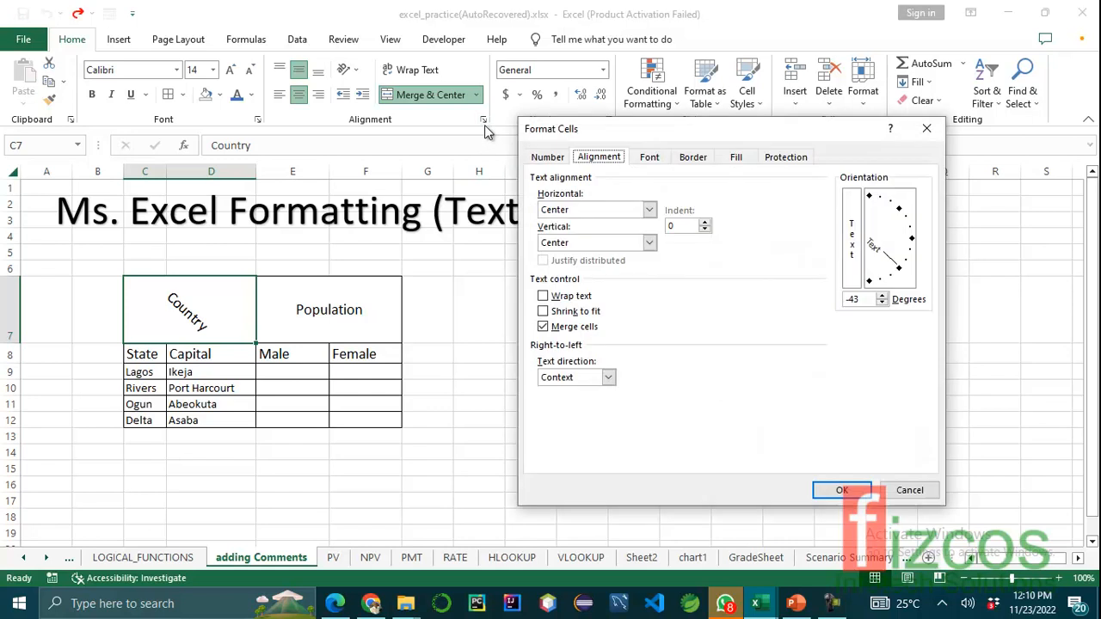
{"action": "left_click_drag", "start_coordinate": [899, 270], "coordinate": [913, 245]}
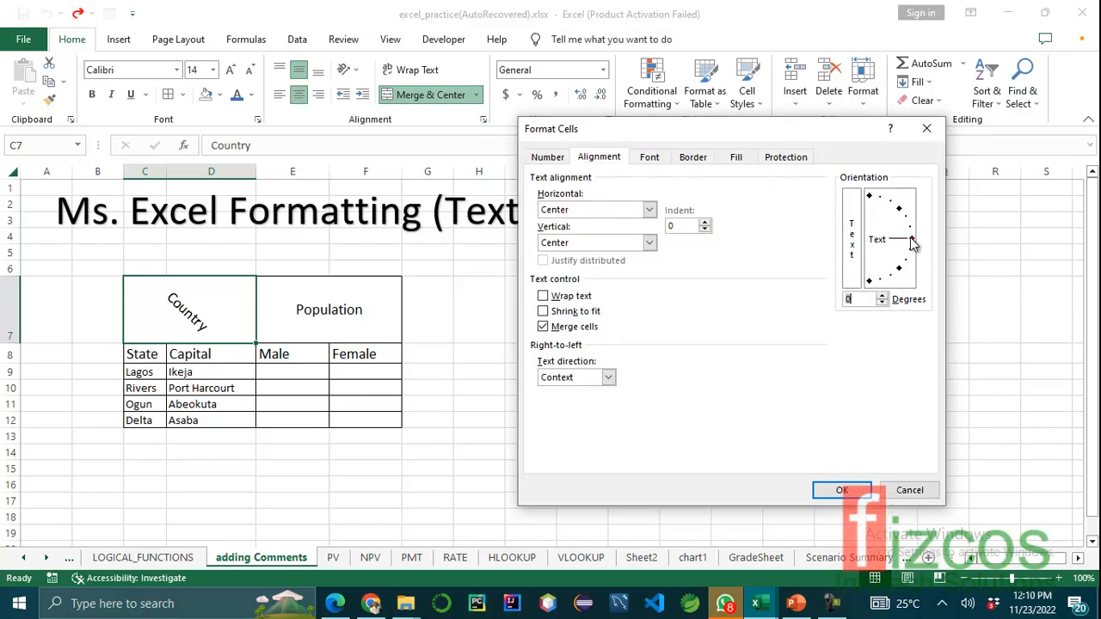
{"action": "left_click", "coordinate": [839, 489]}
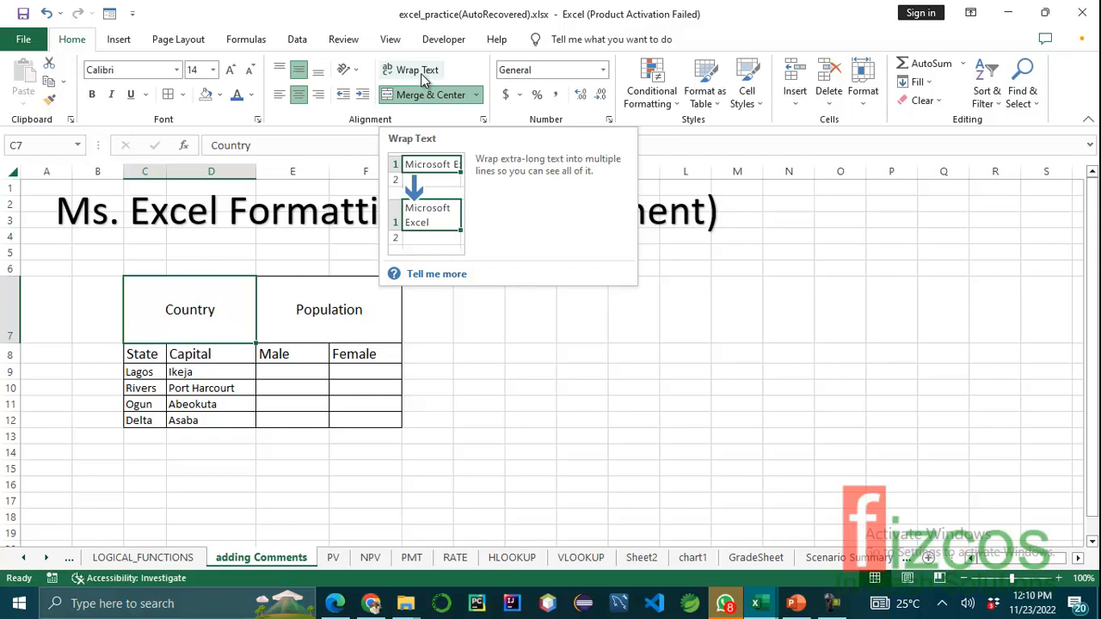
Extend the Country heading to "Country of the world" and narrow column D until the heading is wider than its cell.
{"action": "double_click", "coordinate": [209, 310]}
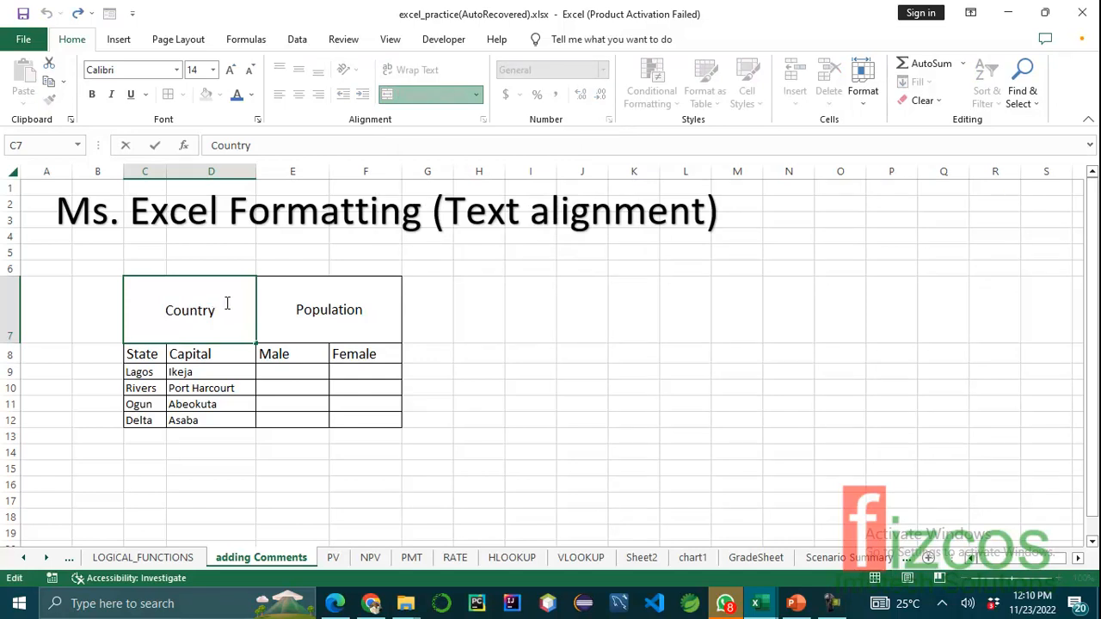
{"action": "type", "text": "of the world"}
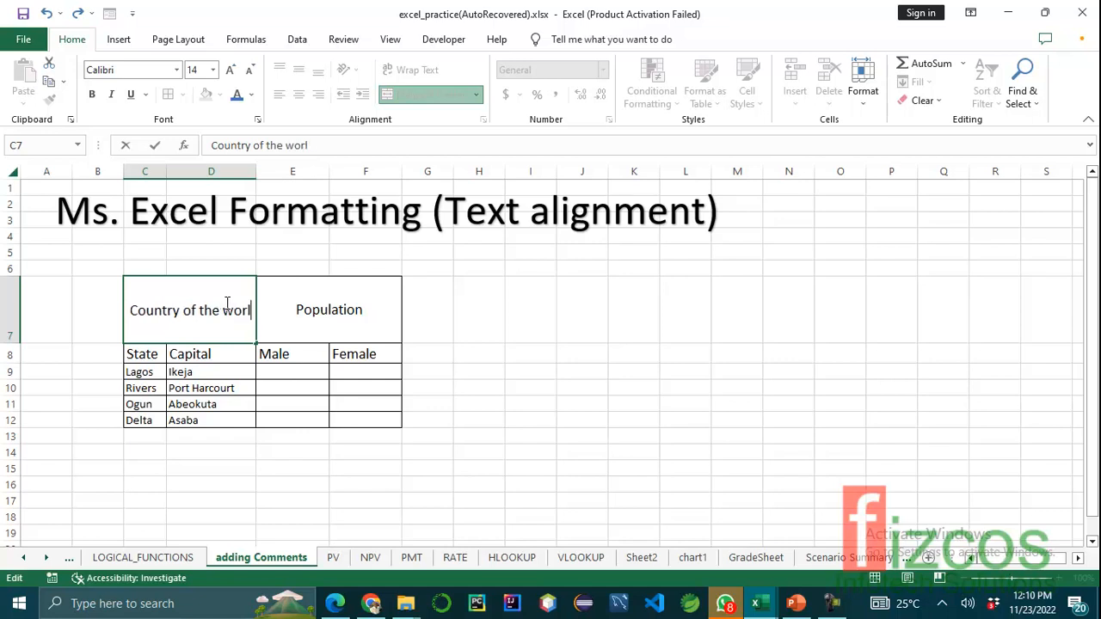
{"action": "left_click", "coordinate": [249, 172]}
{"action": "left_click_drag", "start_coordinate": [252, 172], "coordinate": [226, 172]}
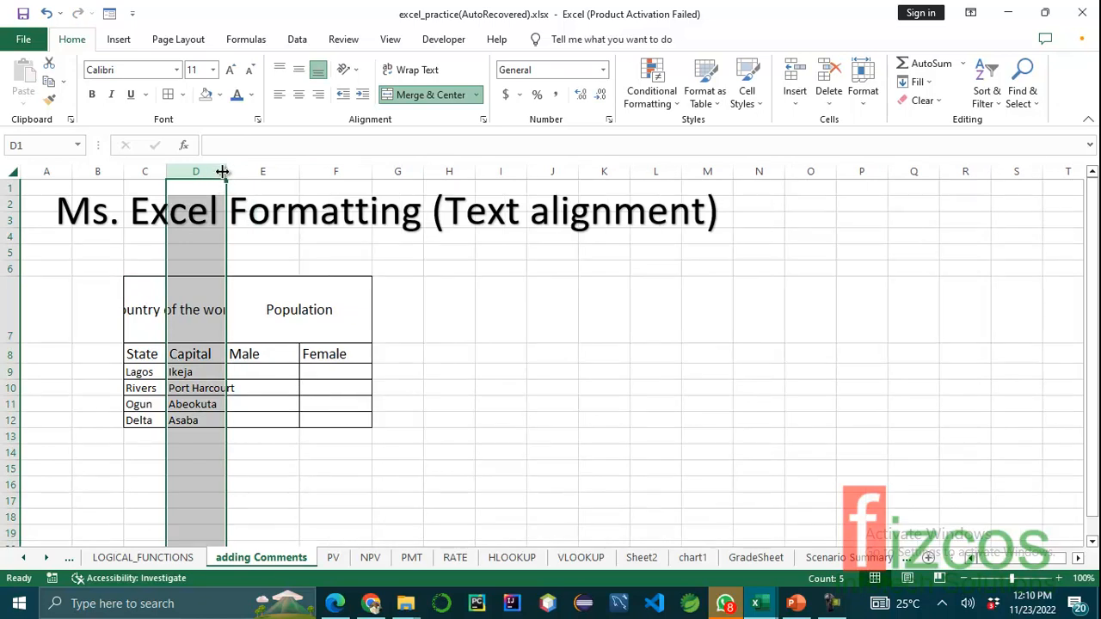
Replace the Rivers capital in cell D10 with PH.
{"action": "left_click", "coordinate": [213, 389]}
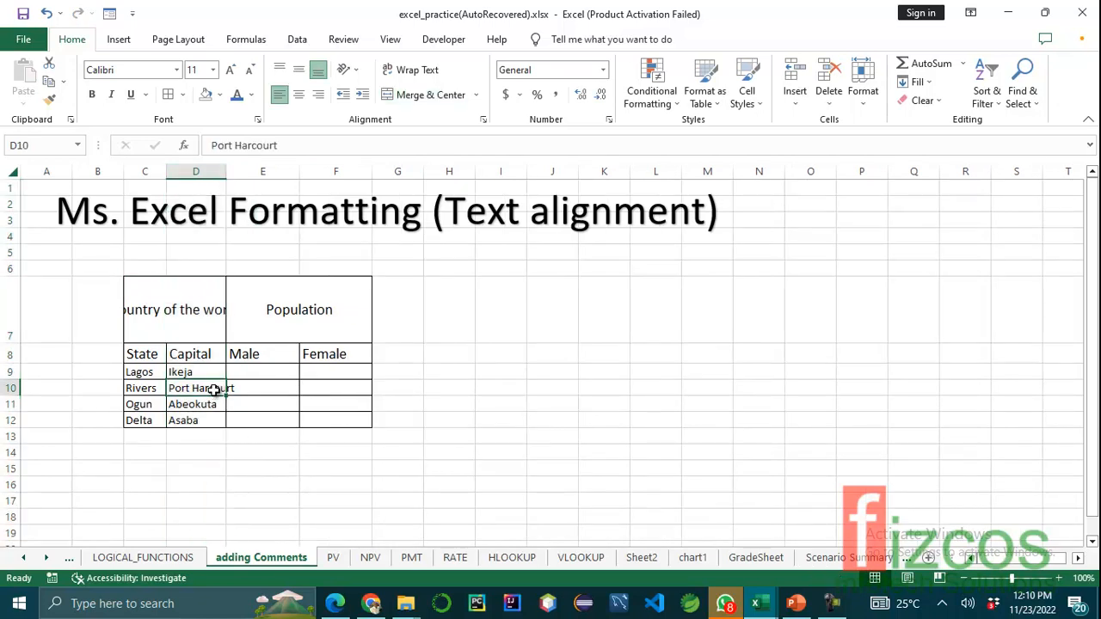
{"action": "type", "text": "PH"}
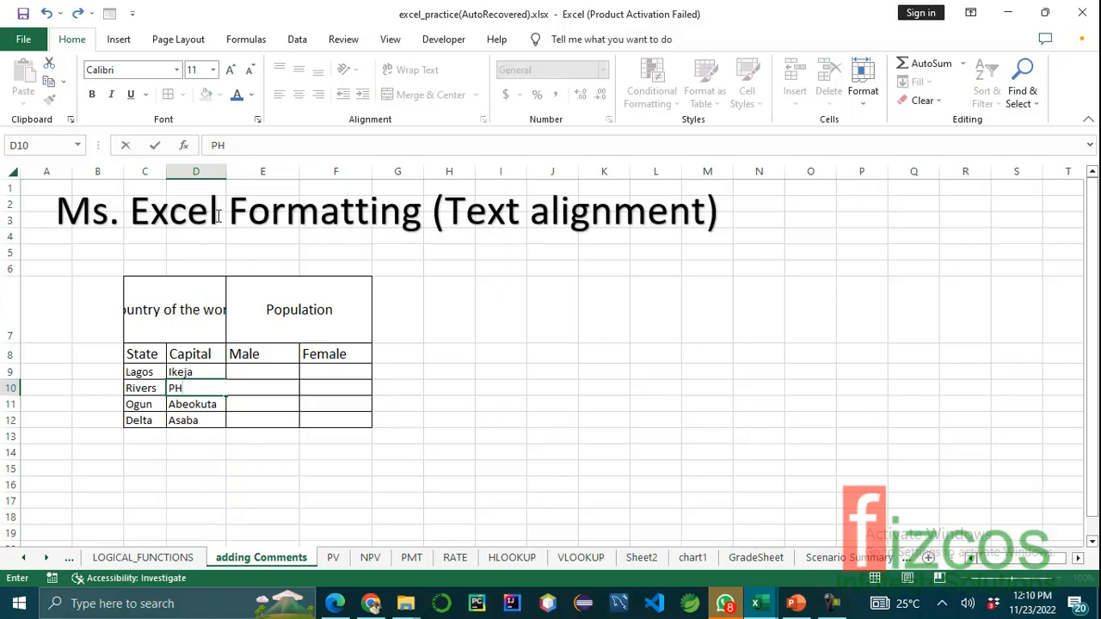
{"action": "left_click", "coordinate": [246, 436]}
Narrow column D to the width of Abeokuta and wrap the text of the "Country of the world" heading.
{"action": "left_click_drag", "start_coordinate": [226, 174], "coordinate": [221, 176]}
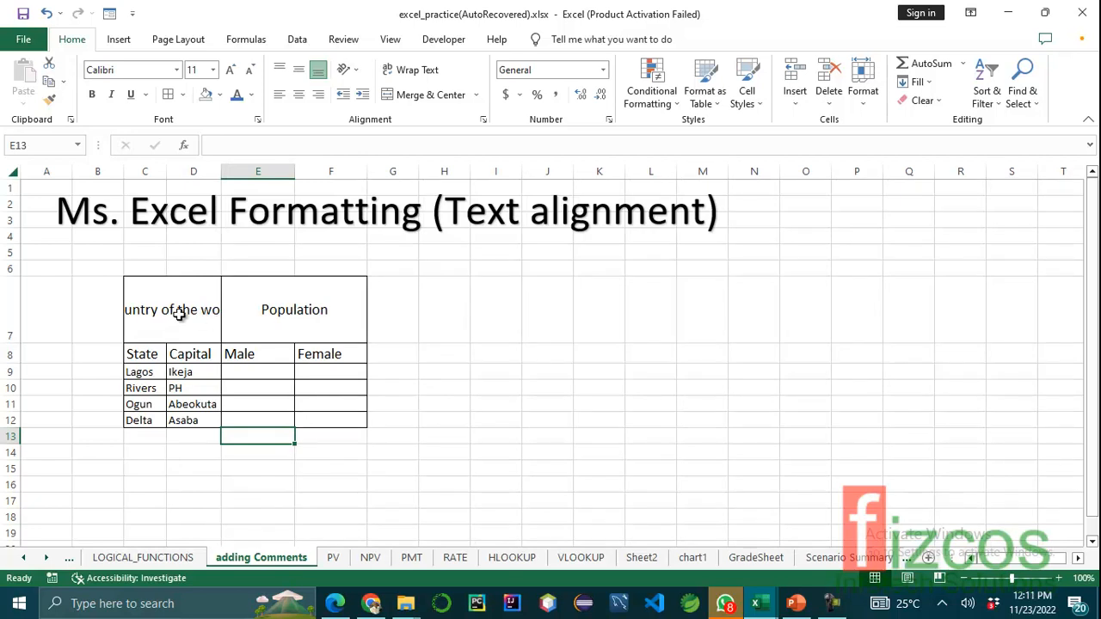
{"action": "left_click", "coordinate": [175, 323]}
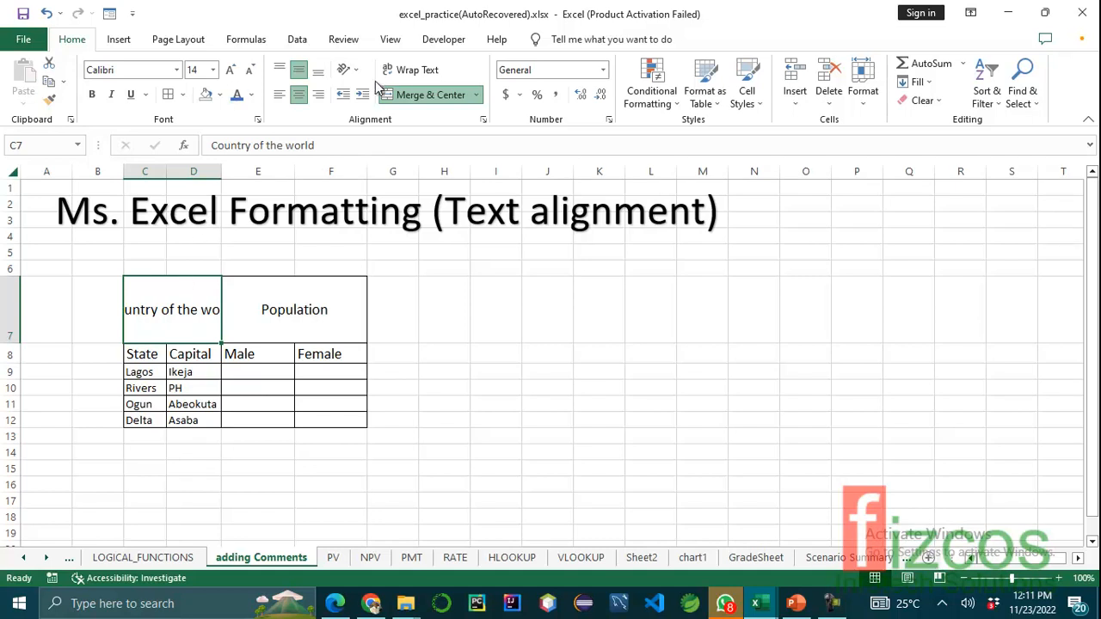
{"action": "left_click", "coordinate": [419, 72]}
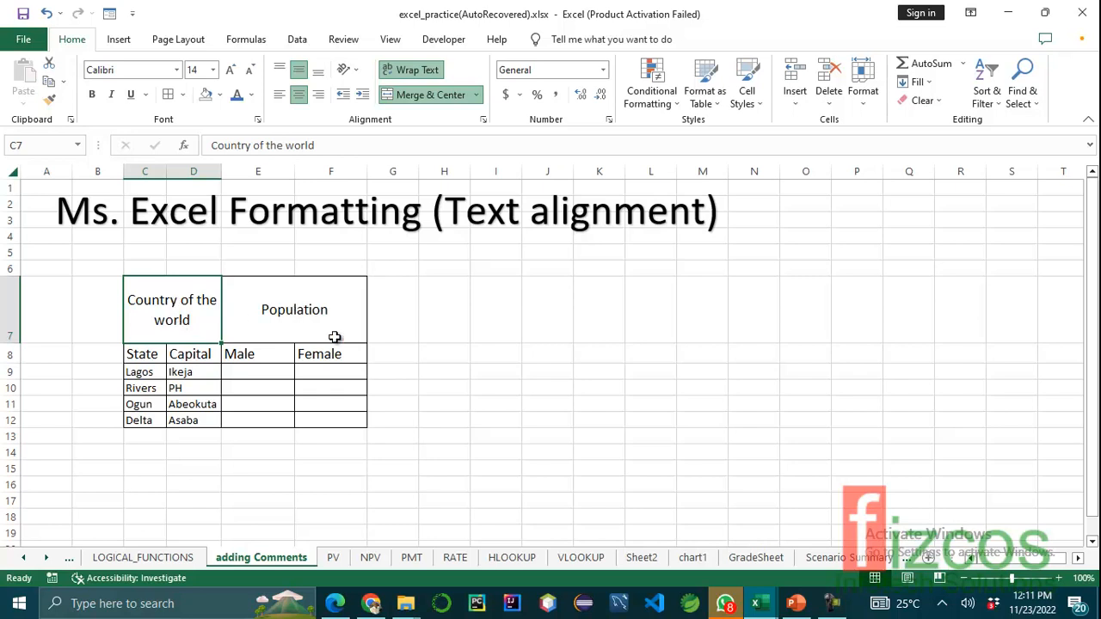
Enter "I will have a lesson tomorrow" in cell H8.
{"action": "left_click", "coordinate": [447, 355]}
{"action": "type", "text": "I wi"}
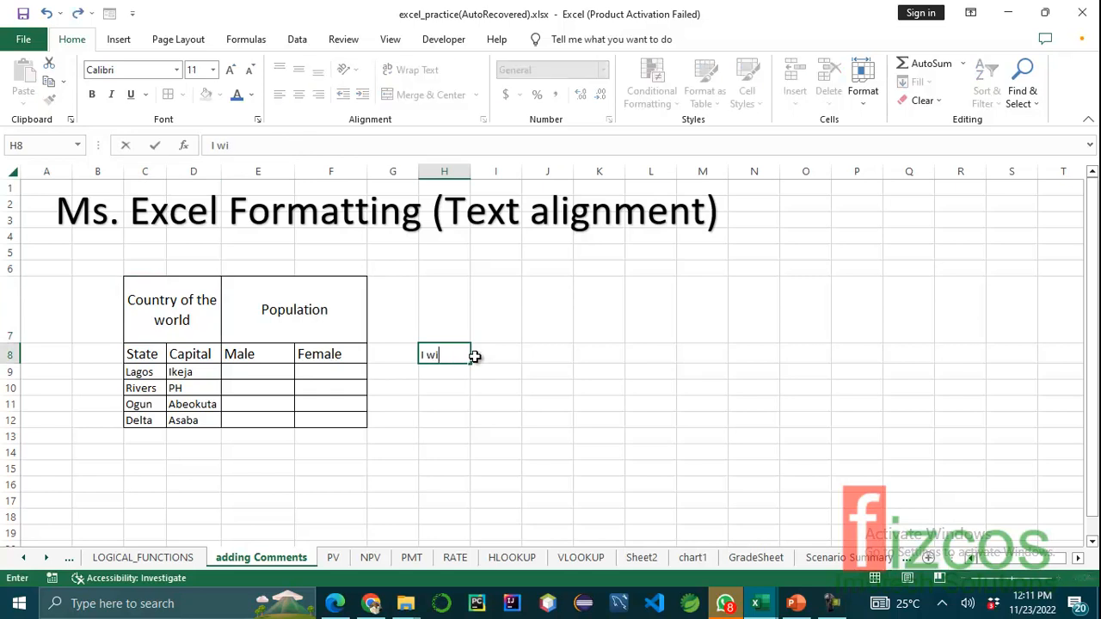
{"action": "type", "text": "ll have a lesson "}
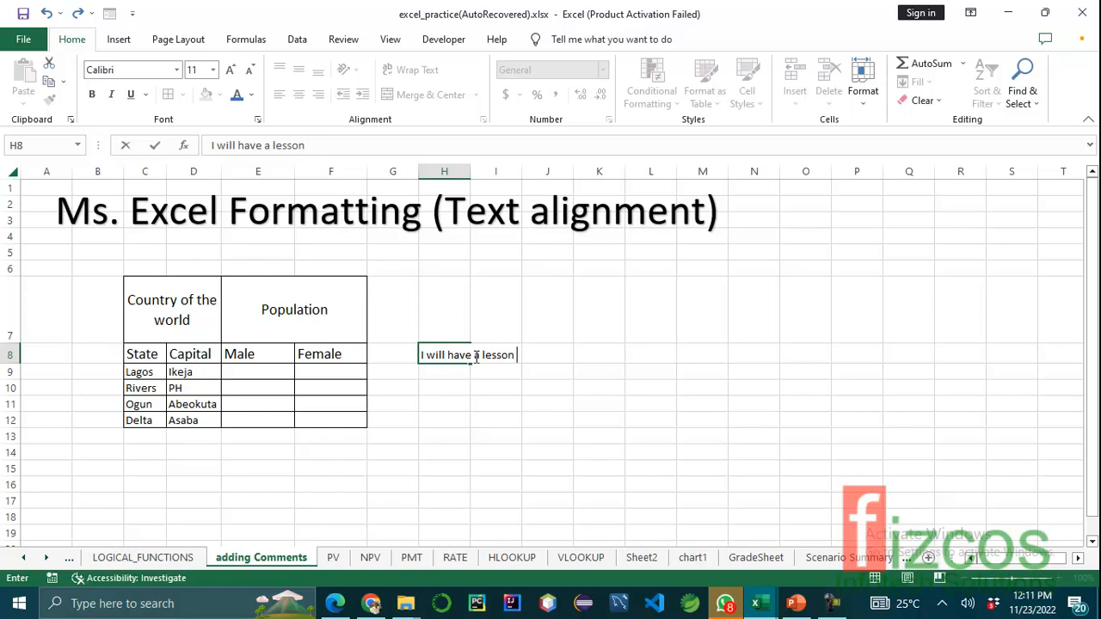
{"action": "type", "text": "tomorrow"}
{"action": "left_click", "coordinate": [480, 375]}
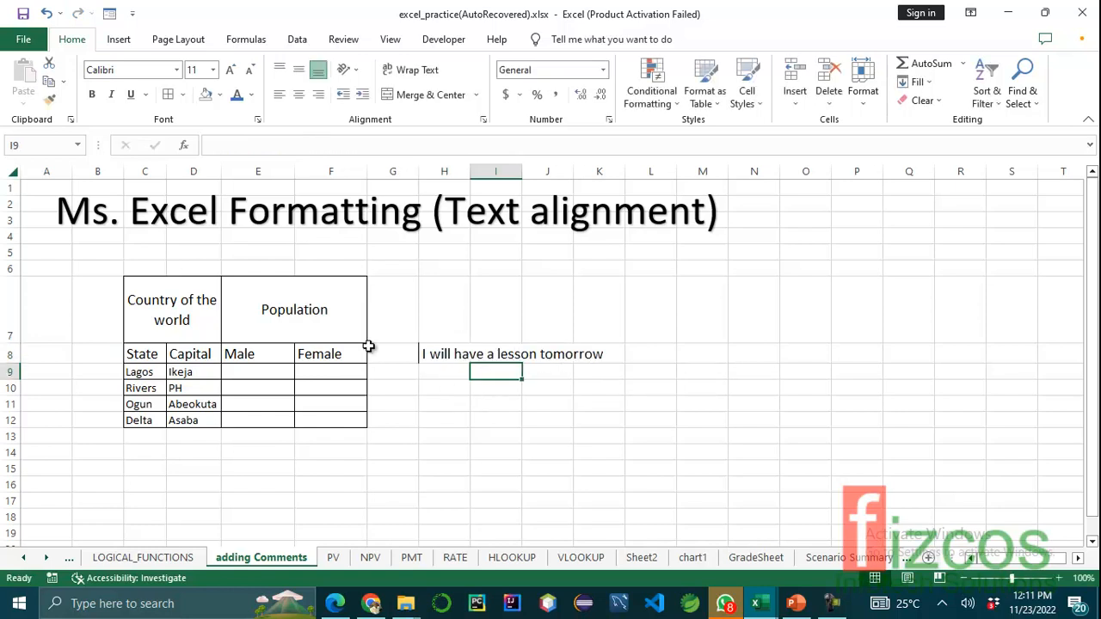
Enter "average" in cell I8, beside the long sentence in H8.
{"action": "left_click", "coordinate": [446, 355]}
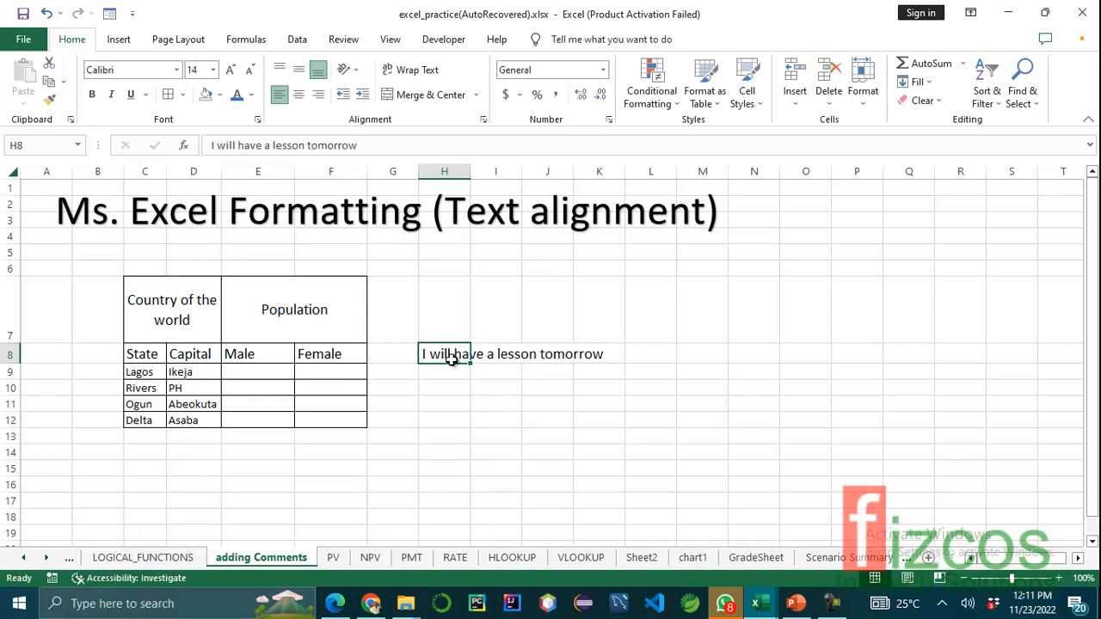
{"action": "left_click", "coordinate": [500, 354]}
{"action": "type", "text": "abera"}
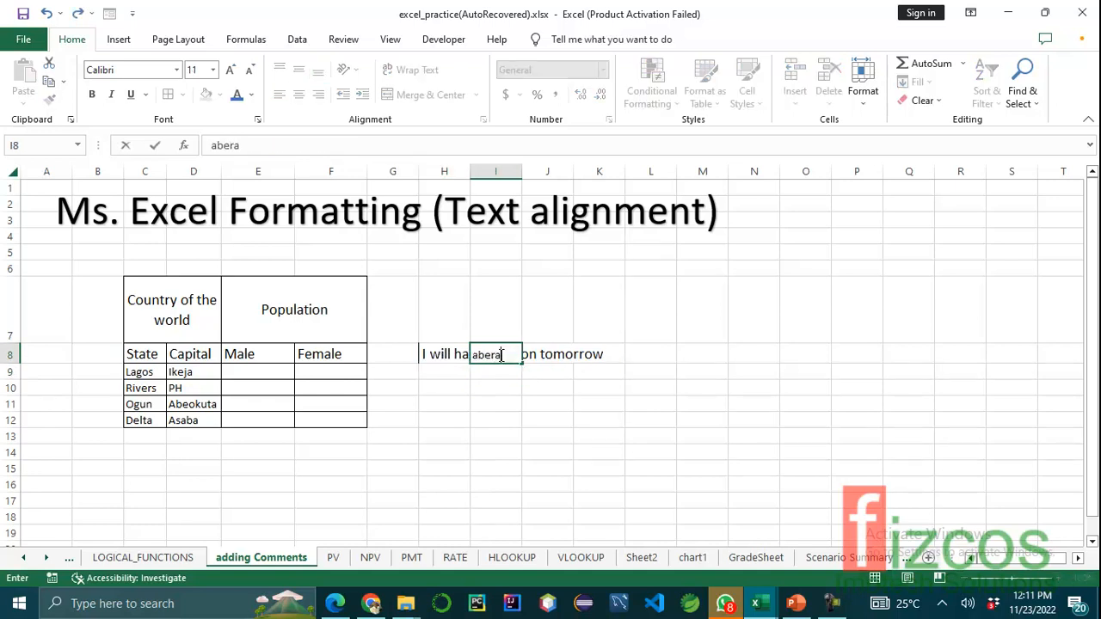
{"action": "key", "text": "BackSpace"}
{"action": "key", "text": "BackSpace"}
{"action": "type", "text": "verage"}
{"action": "left_click", "coordinate": [503, 422]}
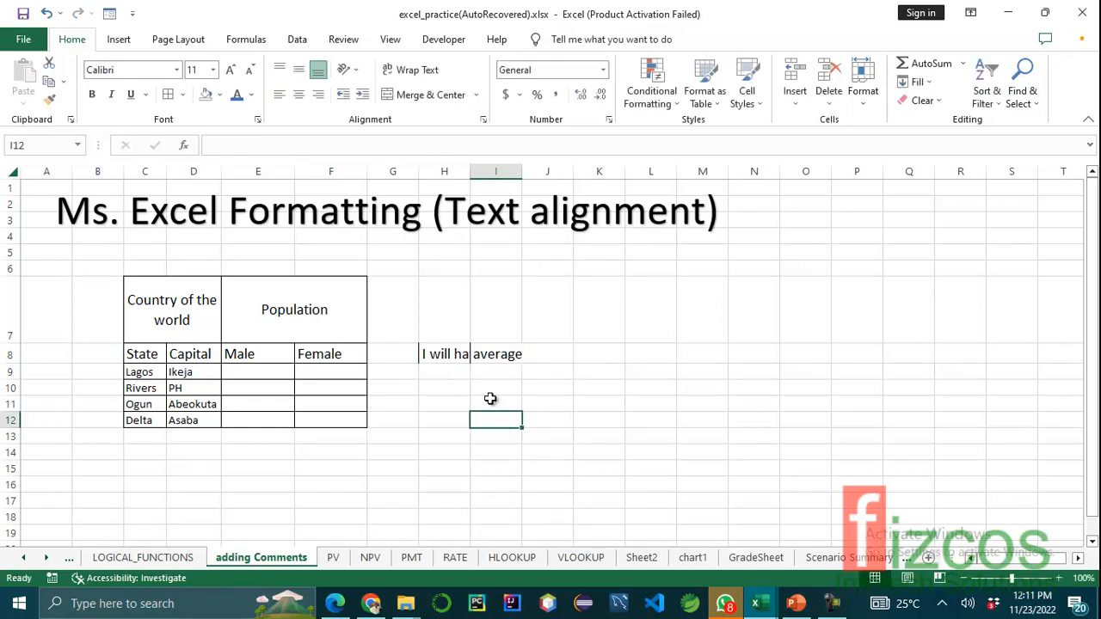
Highlight the full sentence stored in cell H8 and widen column H slightly.
{"action": "left_click", "coordinate": [445, 354]}
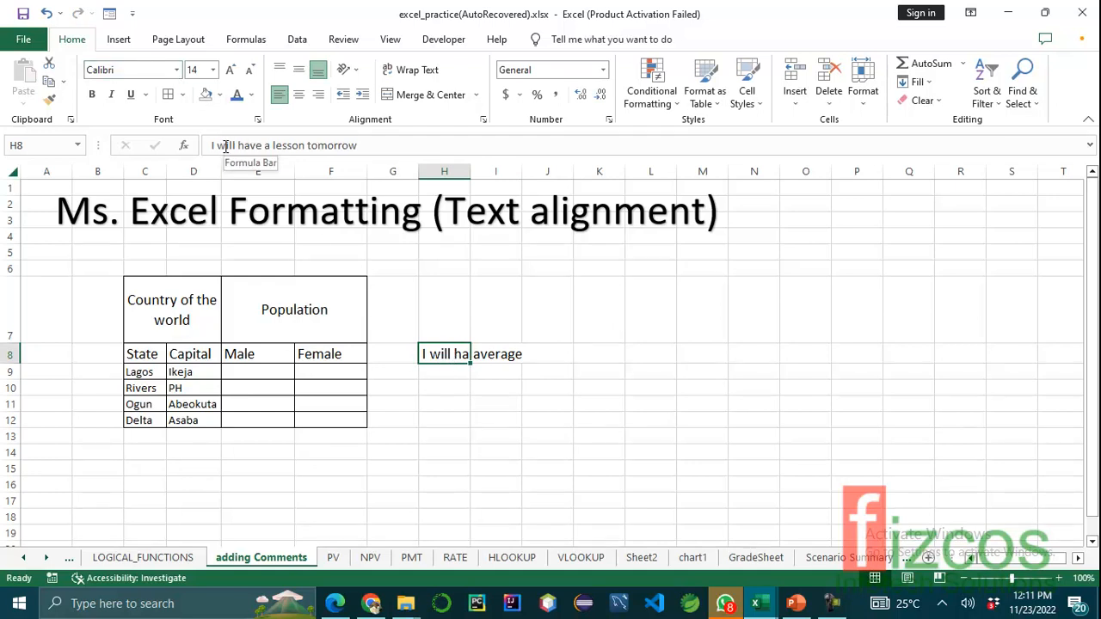
{"action": "left_click_drag", "start_coordinate": [211, 146], "coordinate": [373, 145]}
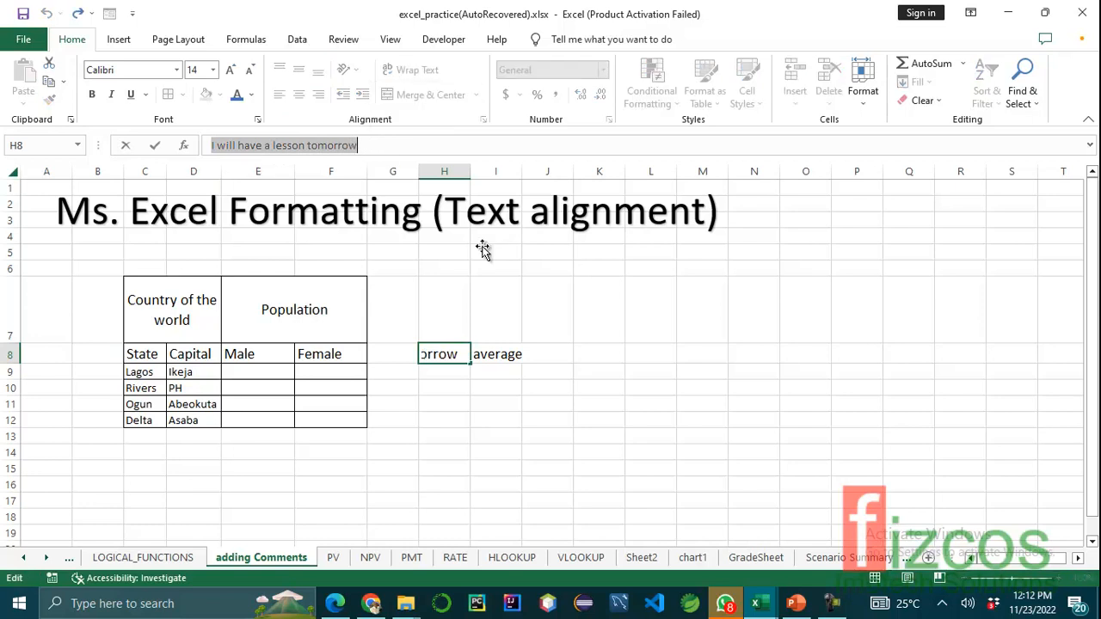
{"action": "left_click", "coordinate": [464, 172]}
{"action": "left_click_drag", "start_coordinate": [470, 174], "coordinate": [482, 172]}
{"action": "left_click", "coordinate": [454, 407]}
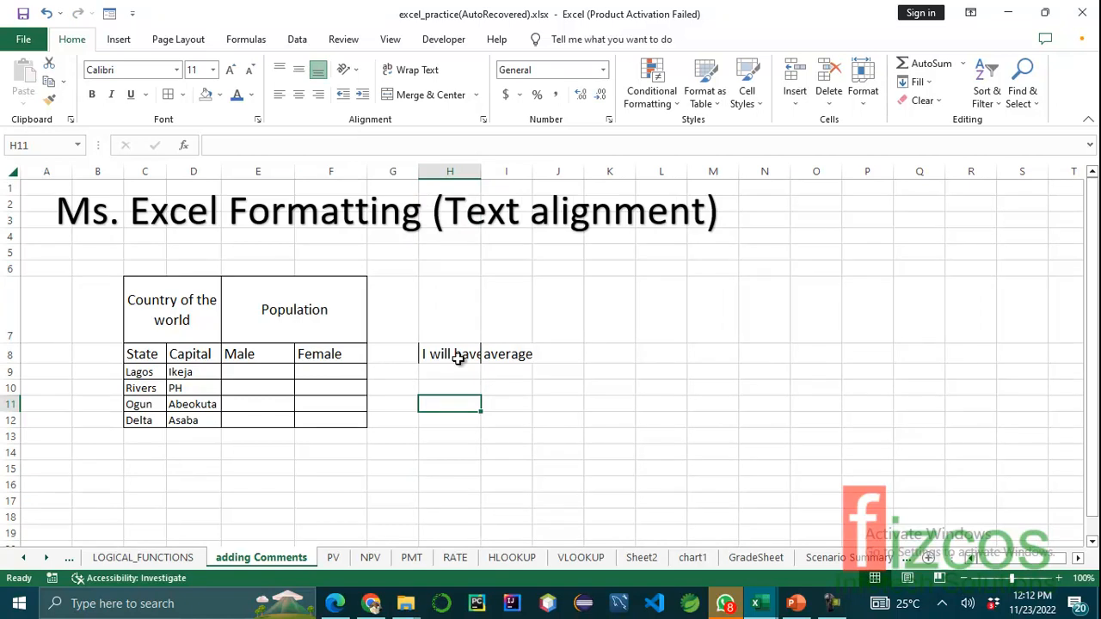
Try Wrap Text on the sentence in cell H8 and turn the wrapping back off.
{"action": "left_click", "coordinate": [456, 354]}
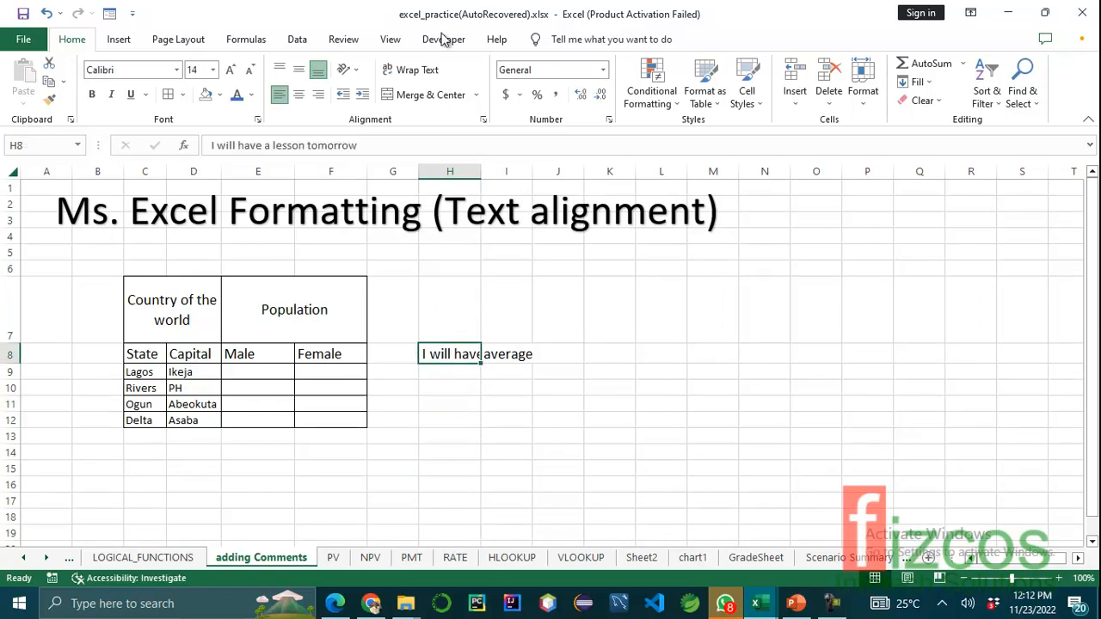
{"action": "left_click", "coordinate": [423, 73]}
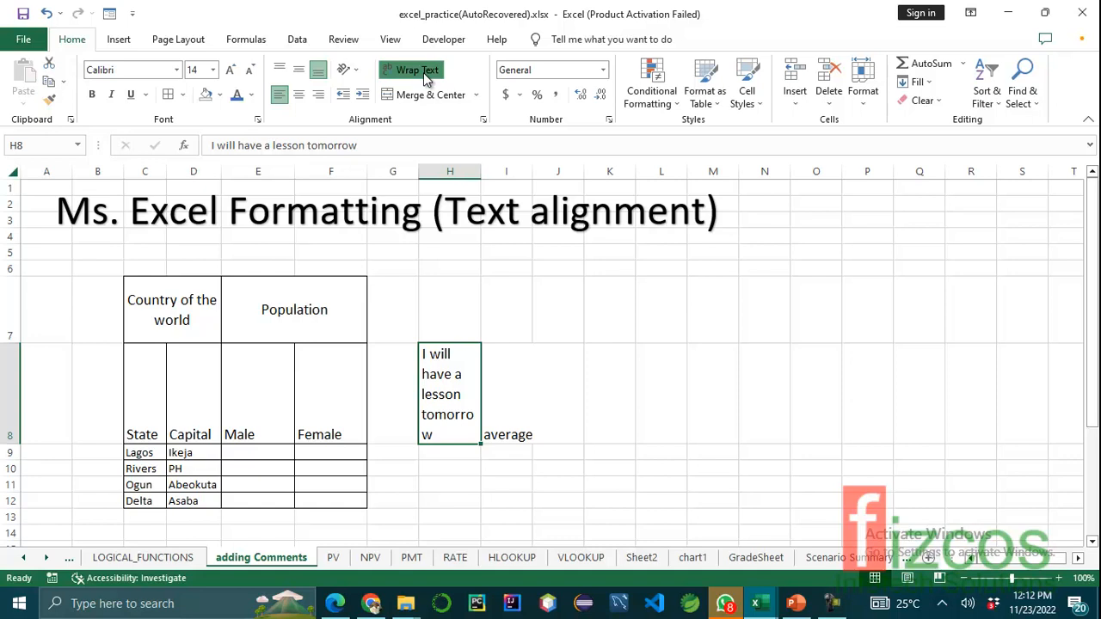
{"action": "left_click", "coordinate": [417, 70]}
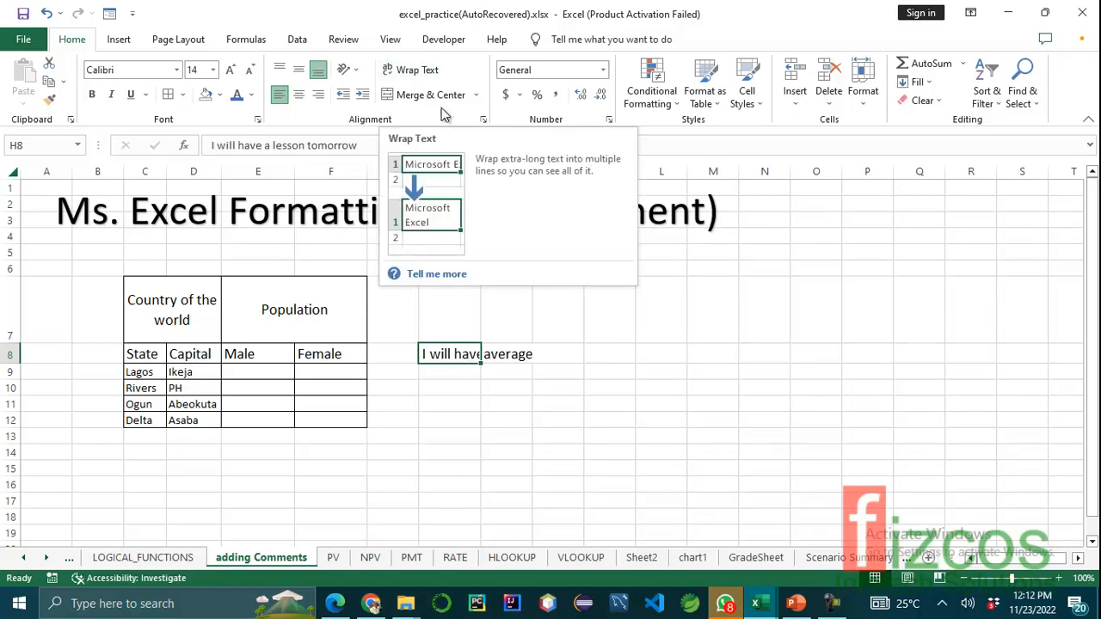
Open the cell alignment settings for the sentence in H8.
{"action": "left_click", "coordinate": [484, 121]}
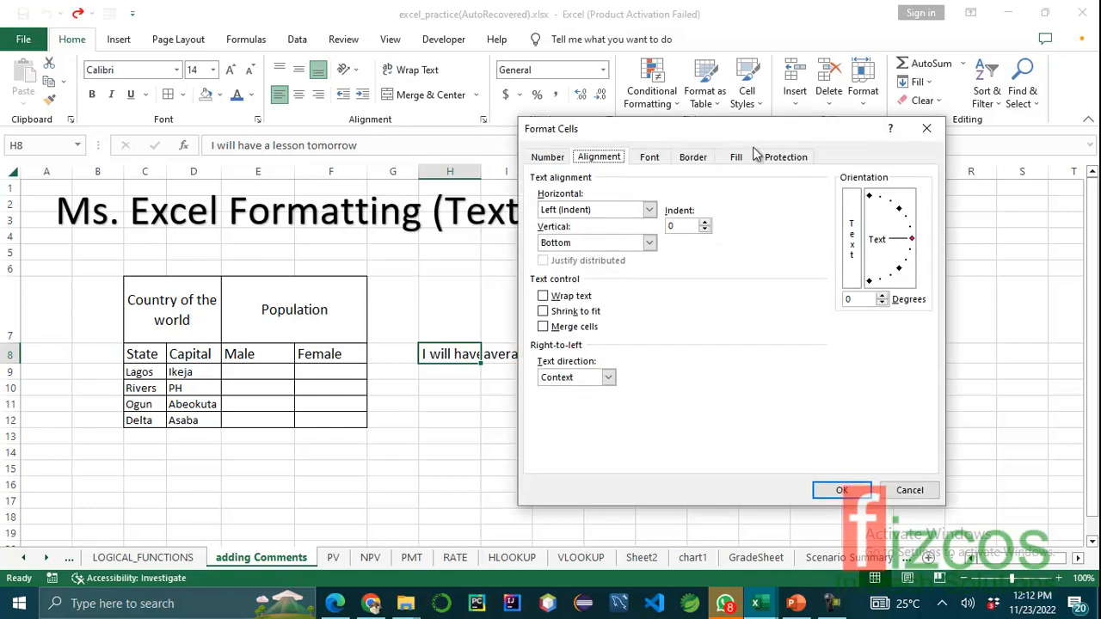